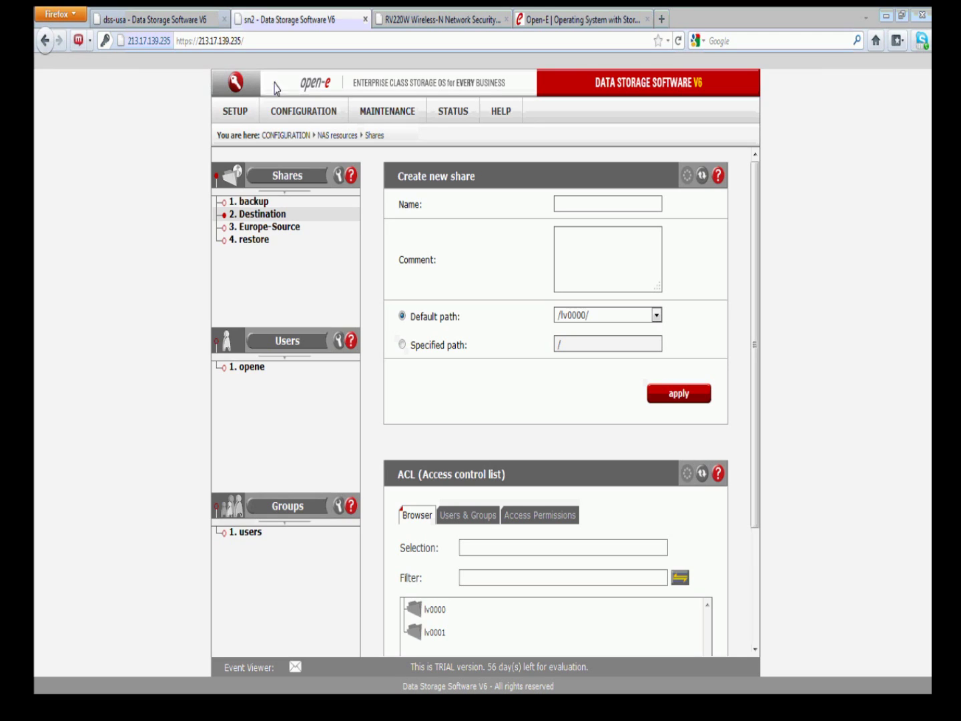
Switch from the sn2 storage system to the dss-usa system
{"action": "left_click", "coordinate": [242, 42]}
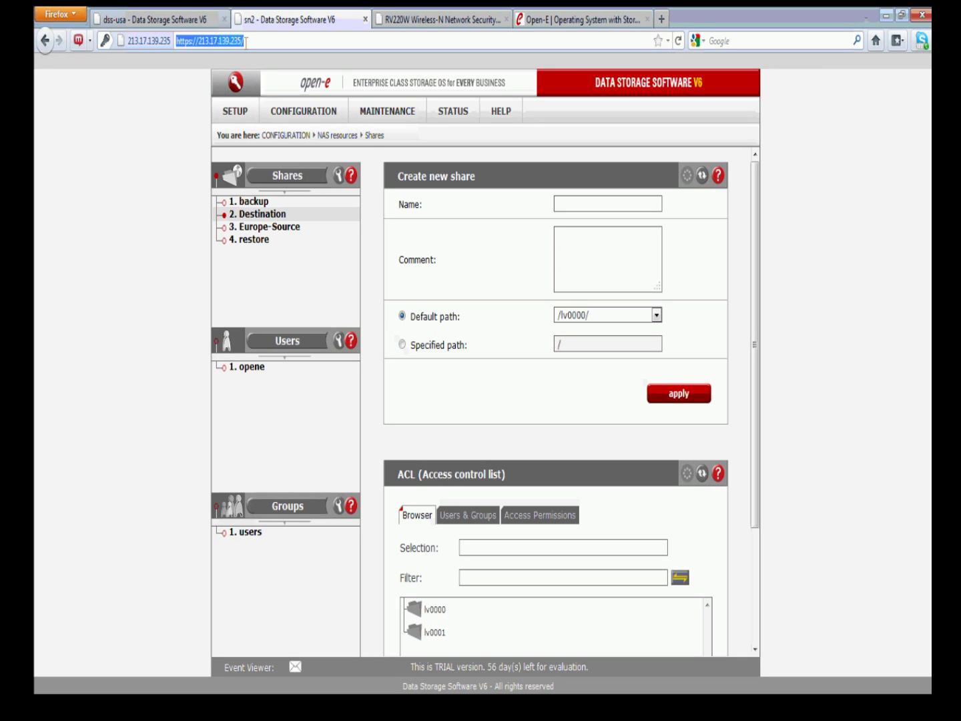
{"action": "left_click", "coordinate": [248, 41]}
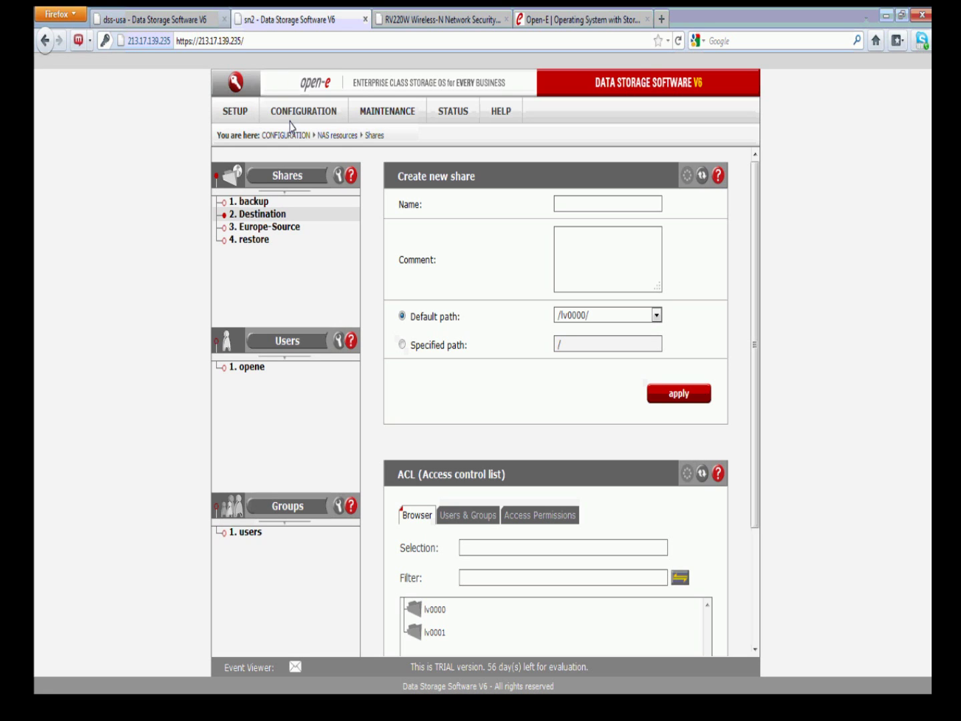
{"action": "left_click", "coordinate": [194, 21]}
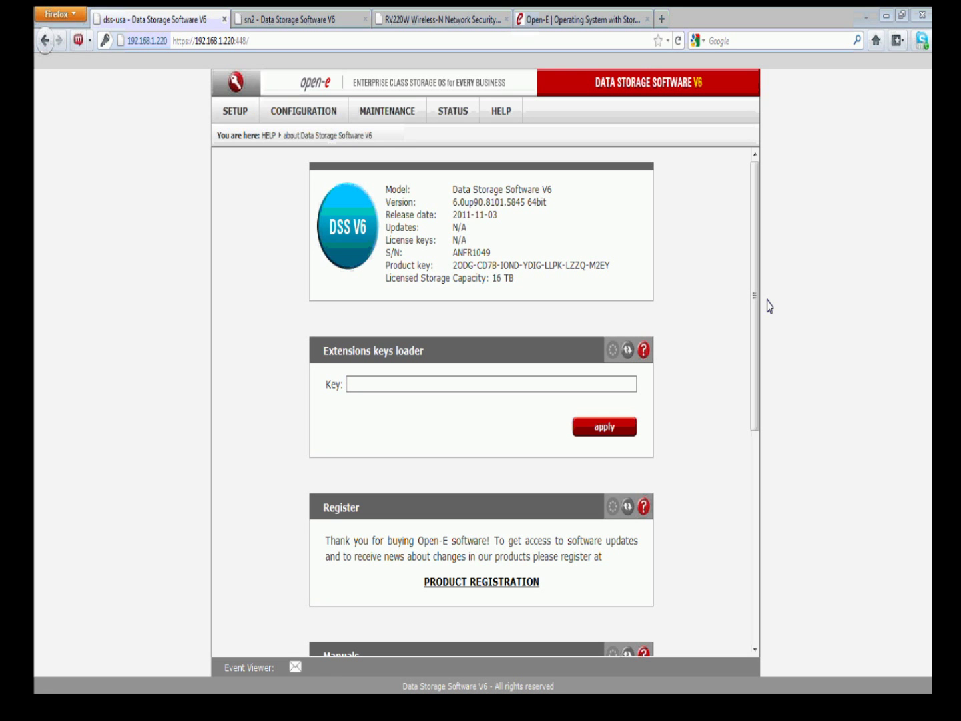
Highlight dss-usa's server address and version 6.0up90.8101.5845 64bit on the About page
{"action": "left_click", "coordinate": [252, 41]}
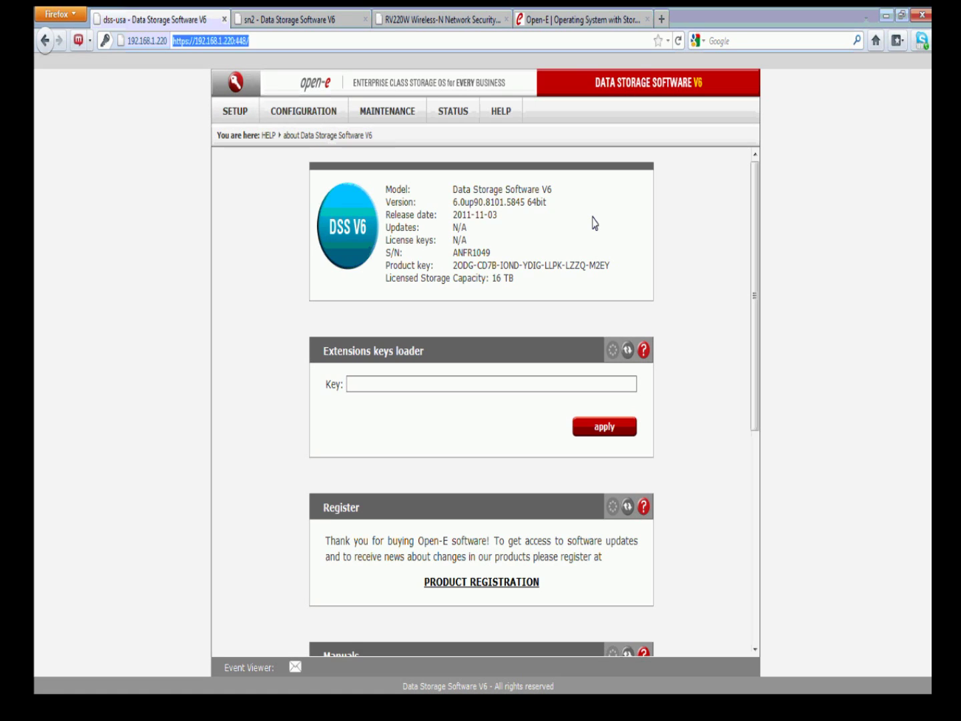
{"action": "left_click_drag", "start_coordinate": [546, 201], "coordinate": [510, 204]}
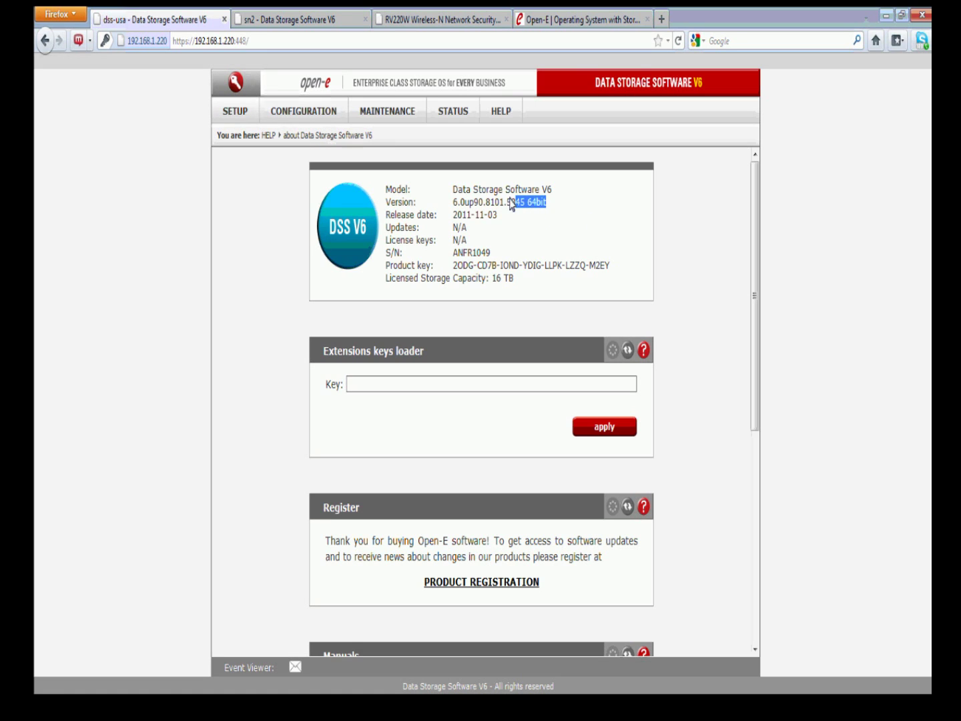
{"action": "left_click", "coordinate": [531, 226]}
Open dss-usa's vg00 volume group in Volume manager, listing lv0002 (10.00 GB) and snap00000 (2.00 GB)
{"action": "mouse_move", "coordinate": [315, 111]}
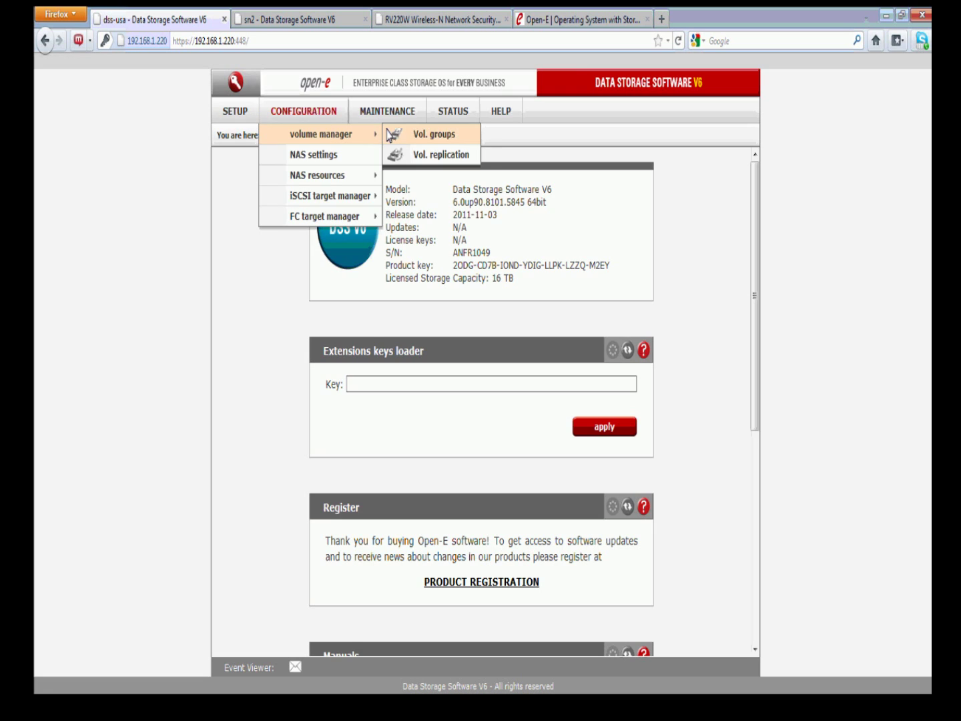
{"action": "left_click", "coordinate": [398, 134]}
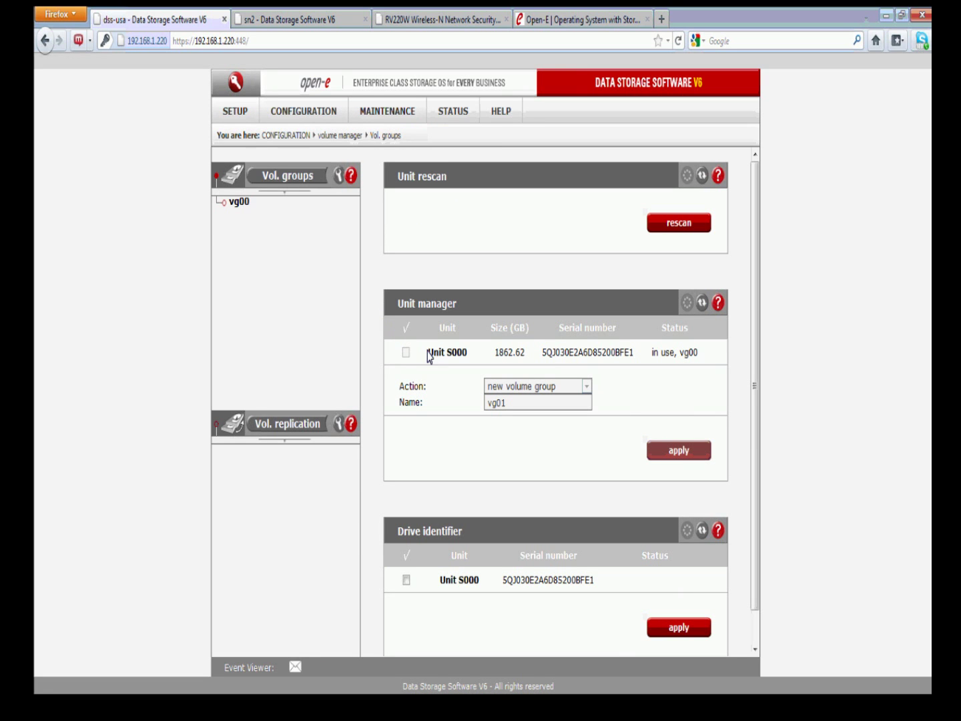
{"action": "left_click", "coordinate": [230, 203]}
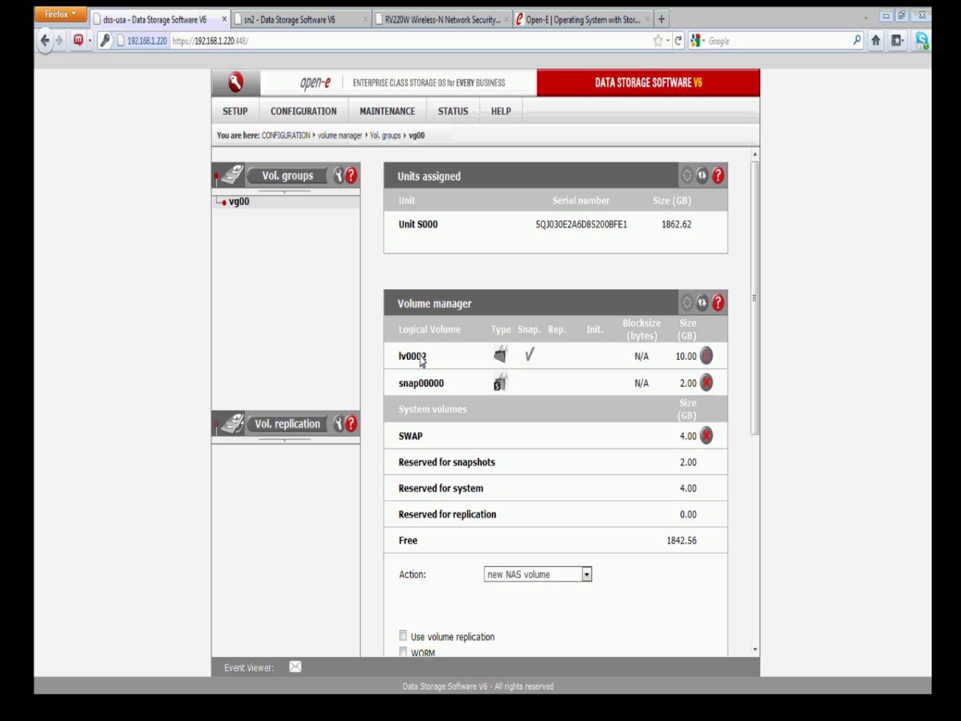
{"action": "left_click_drag", "start_coordinate": [422, 356], "coordinate": [397, 356]}
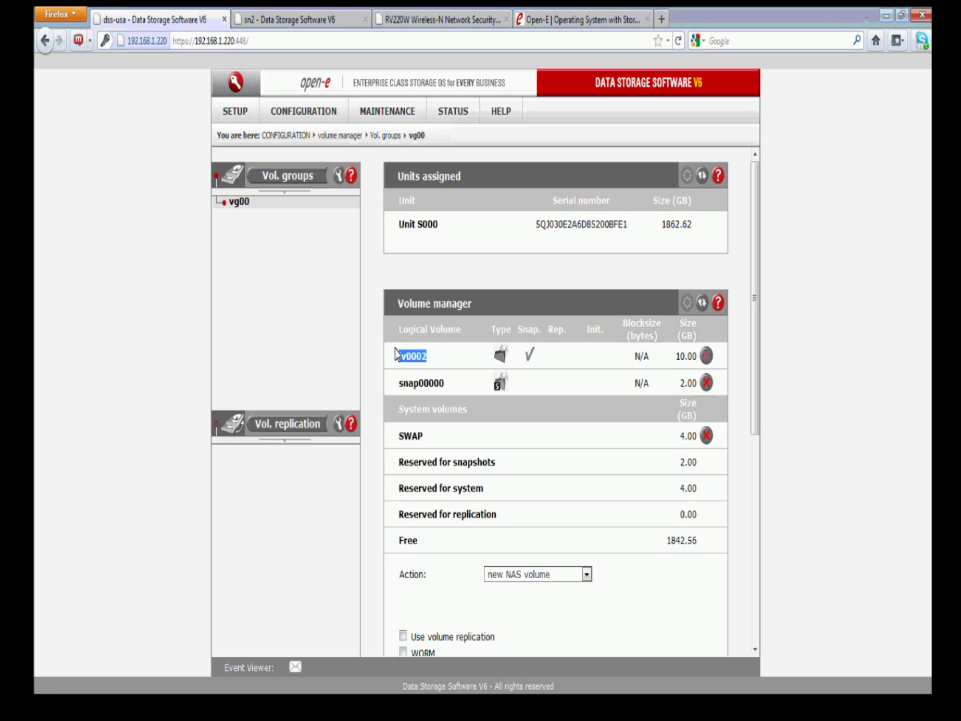
{"action": "left_click_drag", "start_coordinate": [446, 381], "coordinate": [396, 383]}
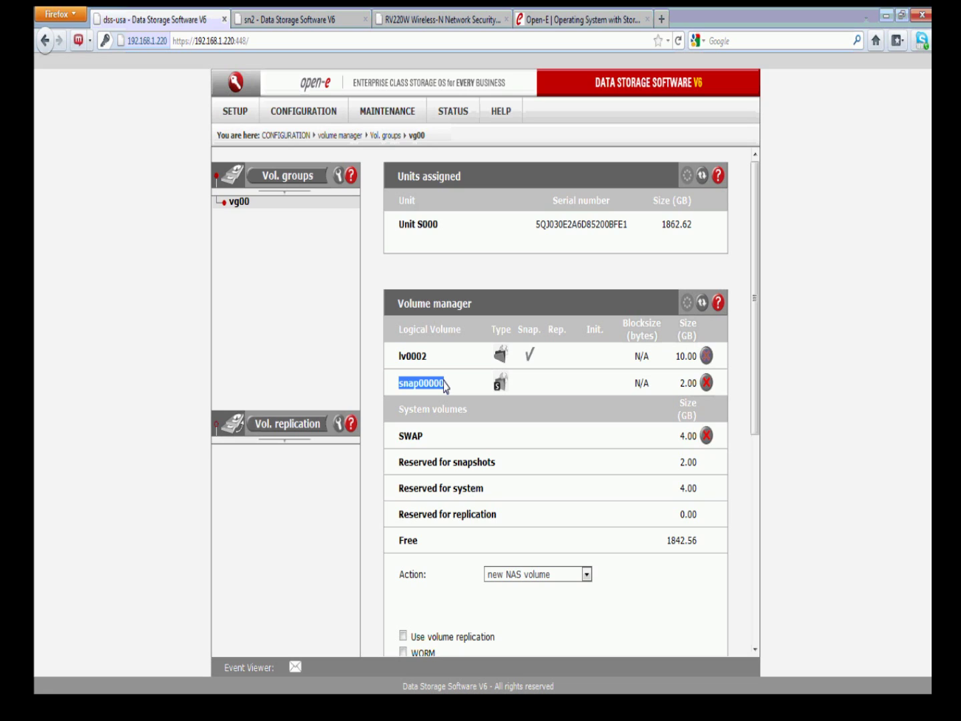
{"action": "left_click", "coordinate": [445, 387]}
{"action": "double_click", "coordinate": [422, 354]}
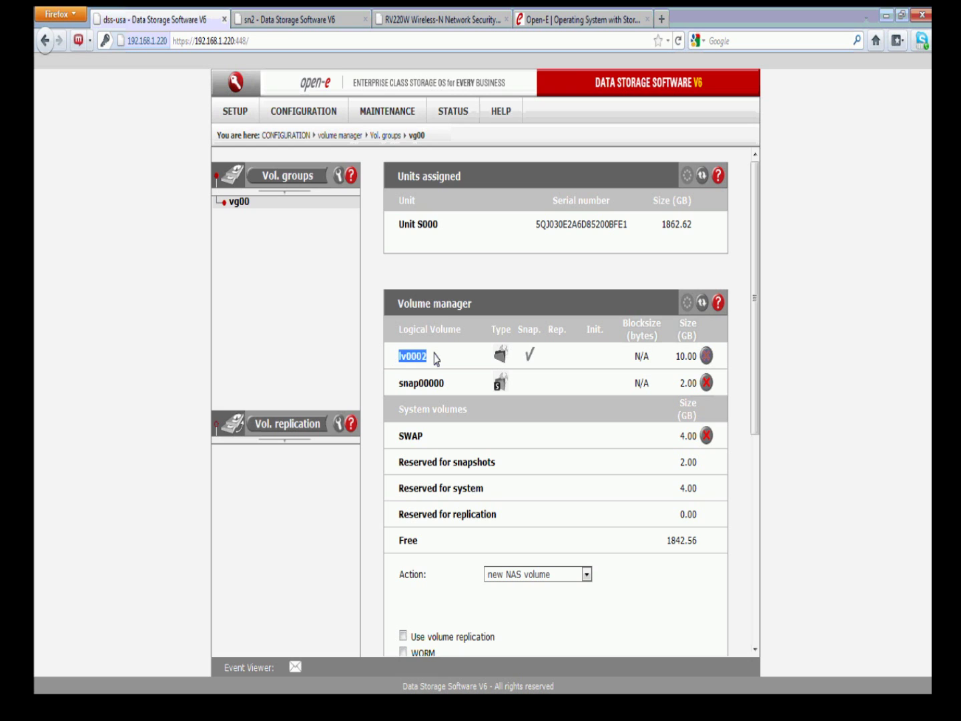
{"action": "left_click_drag", "start_coordinate": [751, 322], "coordinate": [743, 531]}
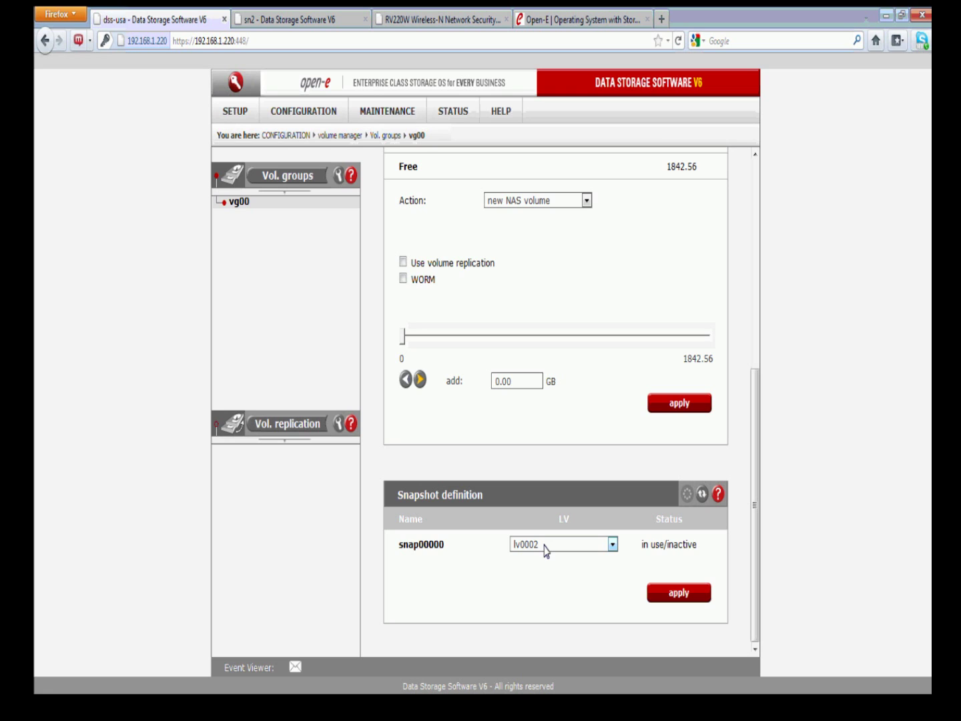
Open dss-usa's Source share settings via NAS resources > Shares, USA-Source, Source
{"action": "left_click", "coordinate": [301, 114]}
{"action": "mouse_move", "coordinate": [316, 174]}
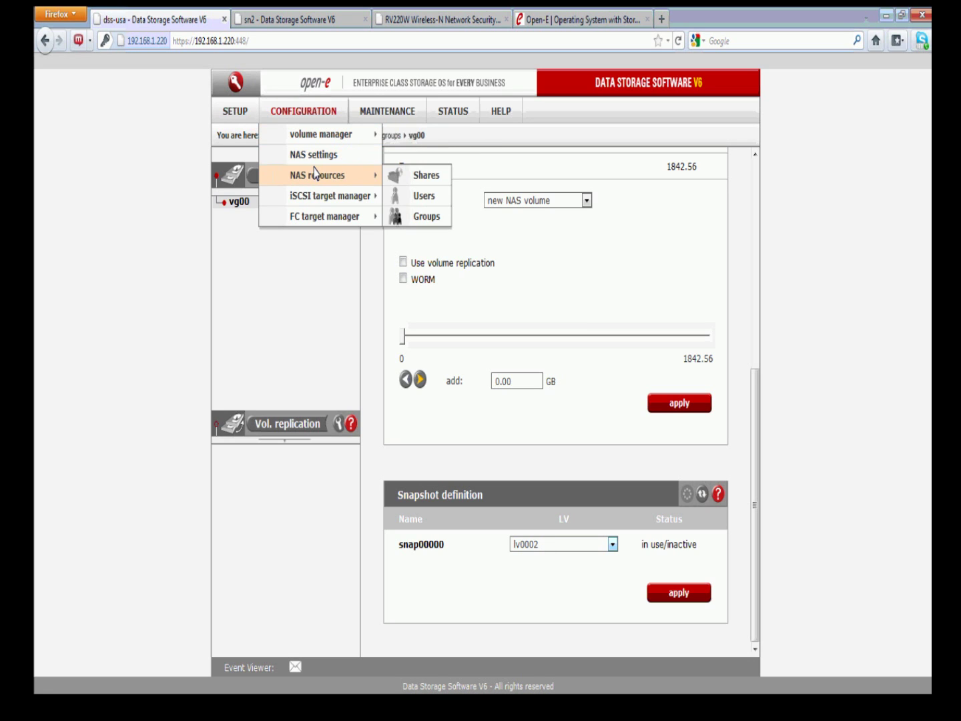
{"action": "left_click", "coordinate": [398, 177]}
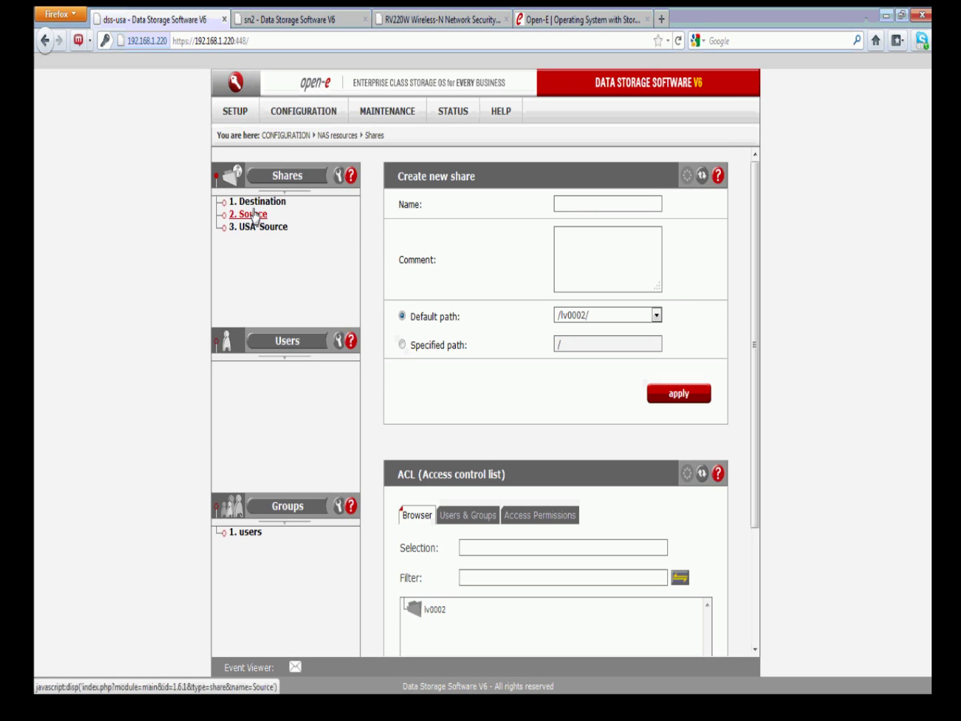
{"action": "left_click", "coordinate": [261, 227]}
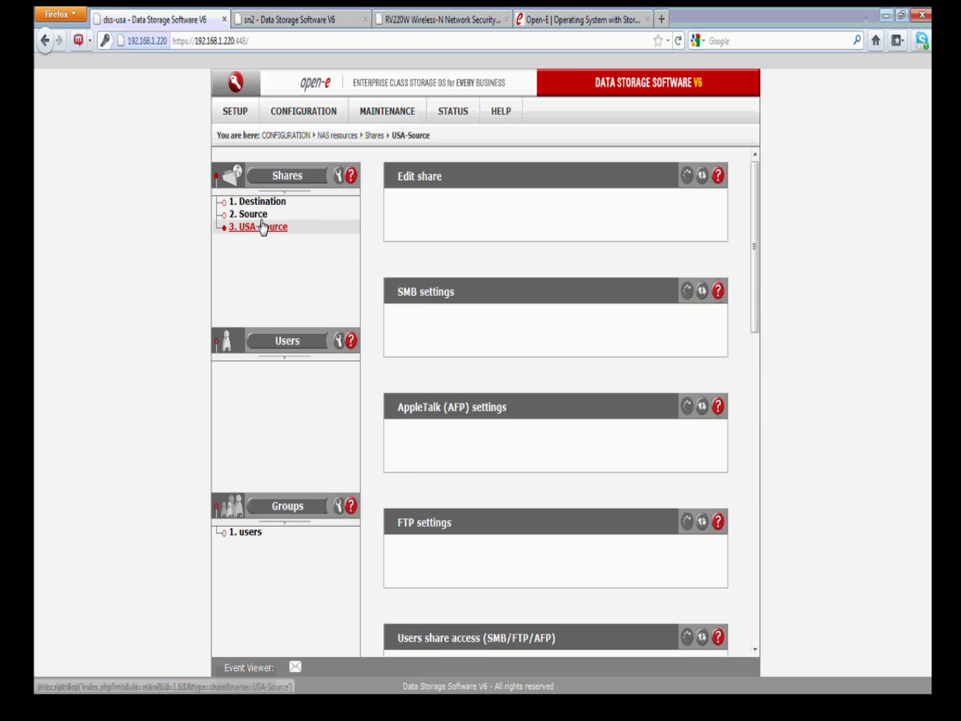
{"action": "left_click", "coordinate": [260, 216]}
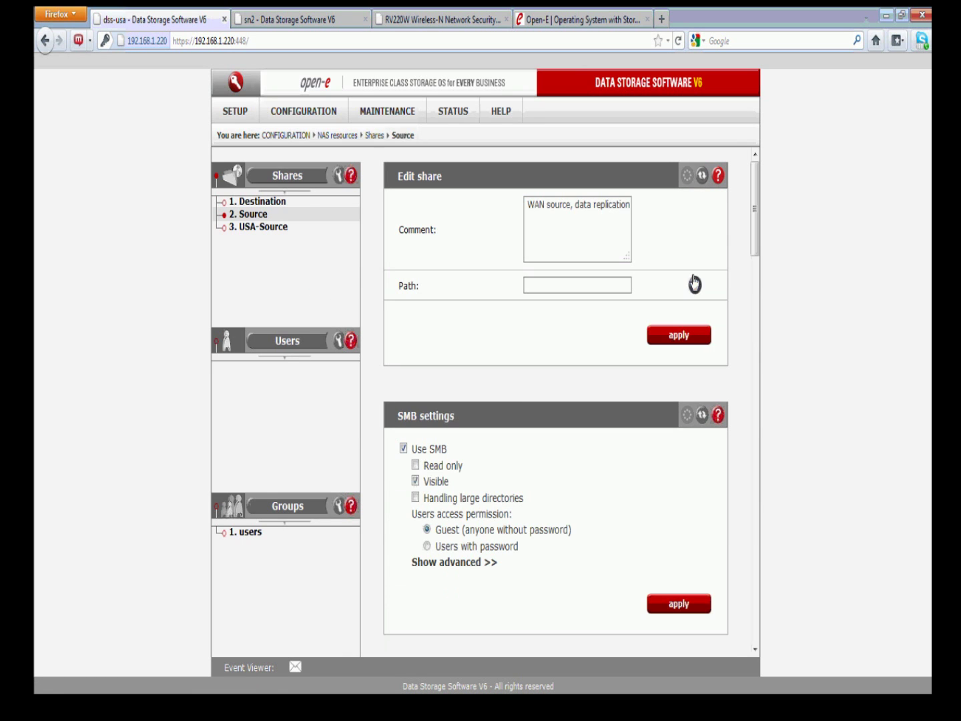
Browse /lv0002/Source/ (PostRecovery, recovery, support folders), then move to the sn2 system
{"action": "left_click", "coordinate": [695, 285]}
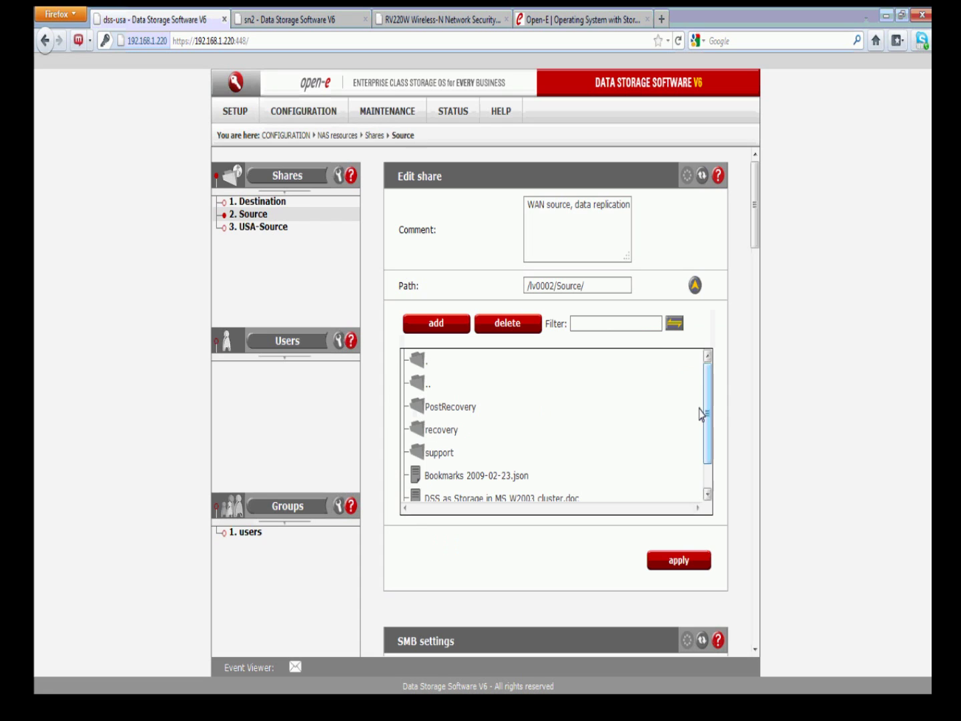
{"action": "scroll", "coordinate": [706, 414], "scroll_direction": "down", "scroll_amount": 2}
{"action": "scroll", "coordinate": [705, 418], "scroll_direction": "up", "scroll_amount": 2}
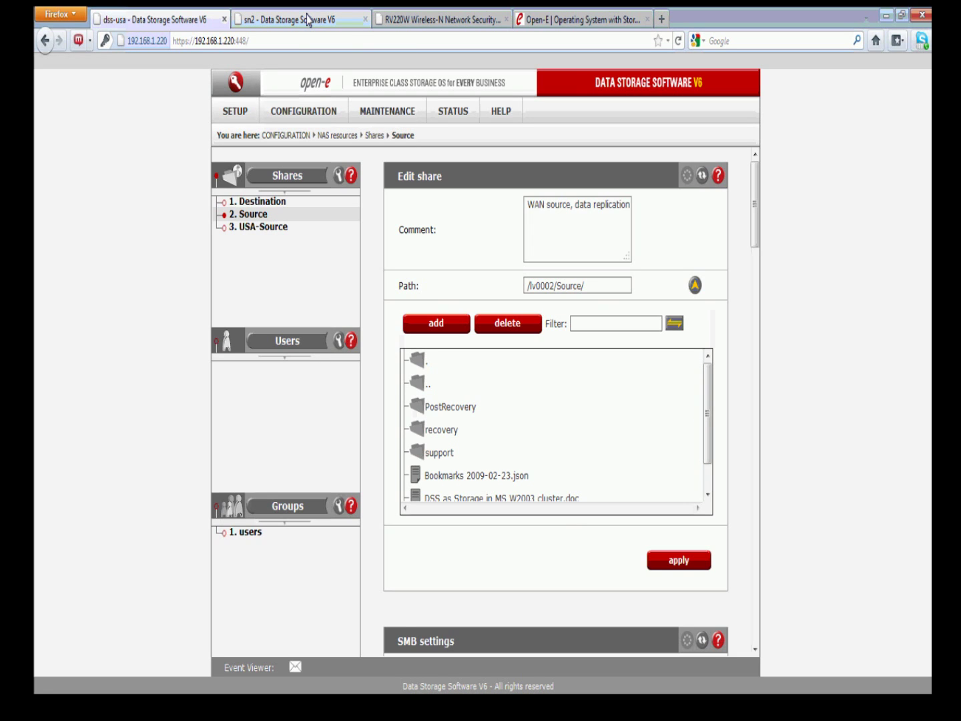
{"action": "left_click", "coordinate": [307, 21]}
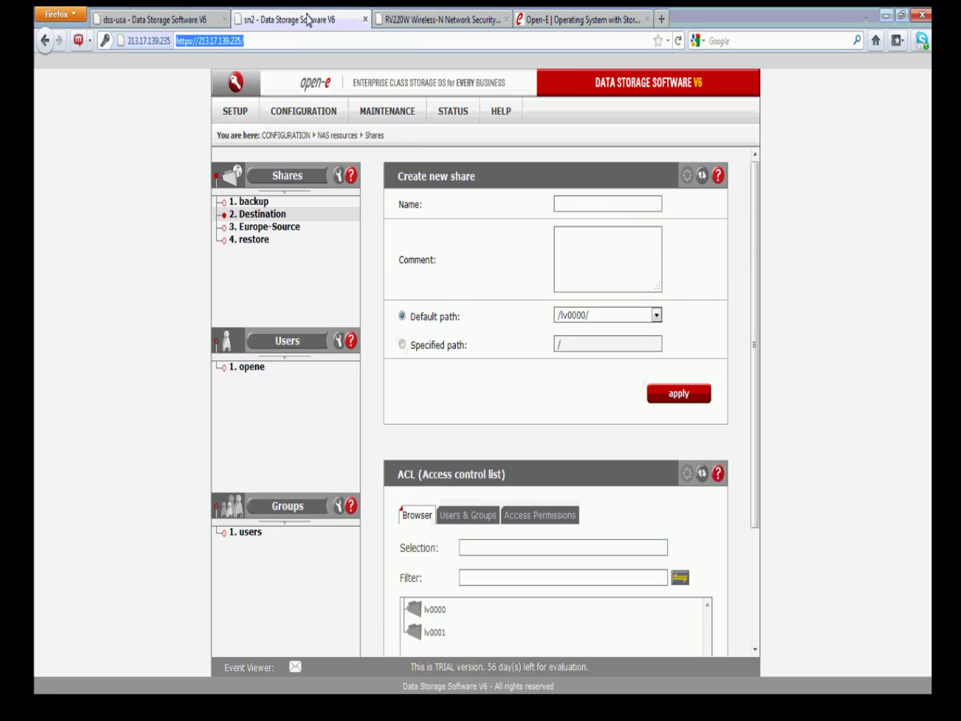
Open sn2's Destination share and browse its empty /lv0001/Destination/ folder
{"action": "left_click", "coordinate": [273, 213]}
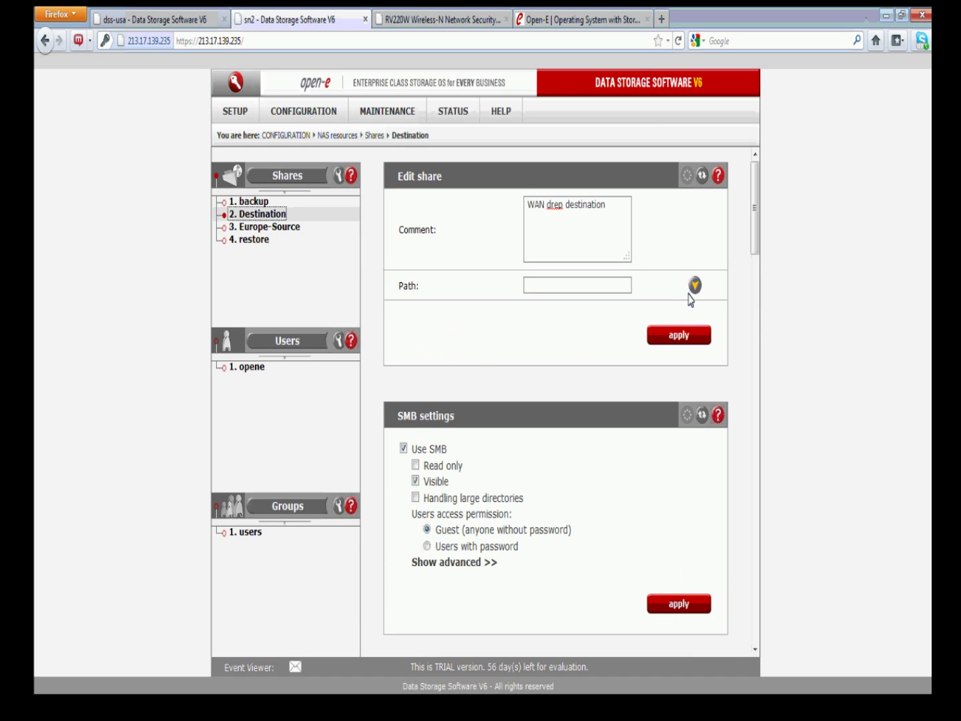
{"action": "left_click", "coordinate": [694, 287]}
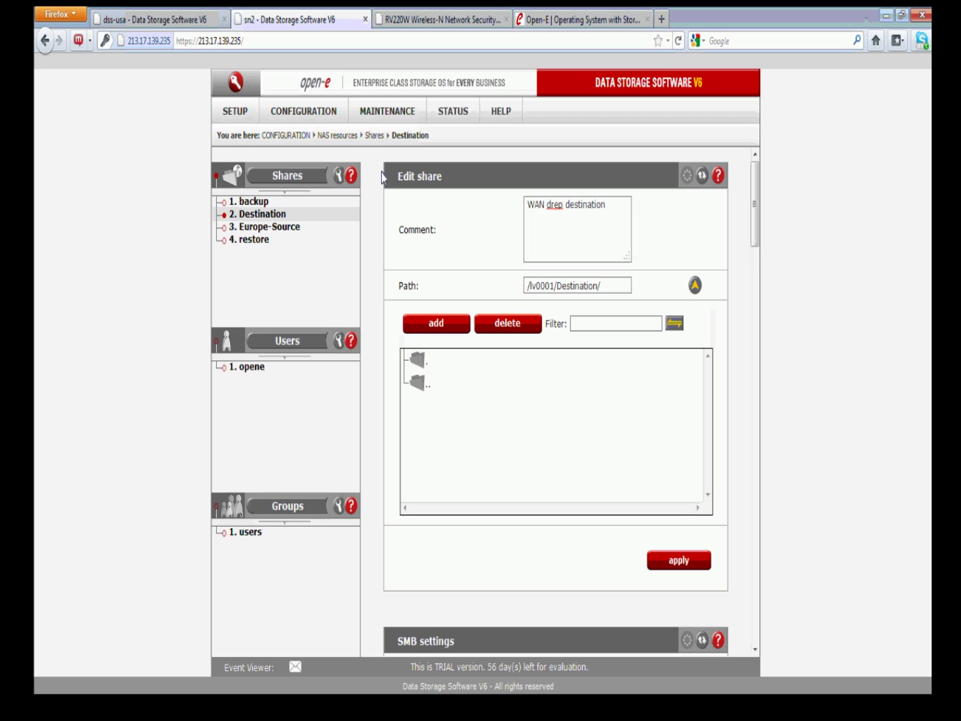
Open sn2's NAS settings and scroll to the enabled Data (file) replication agent section
{"action": "left_click", "coordinate": [332, 115]}
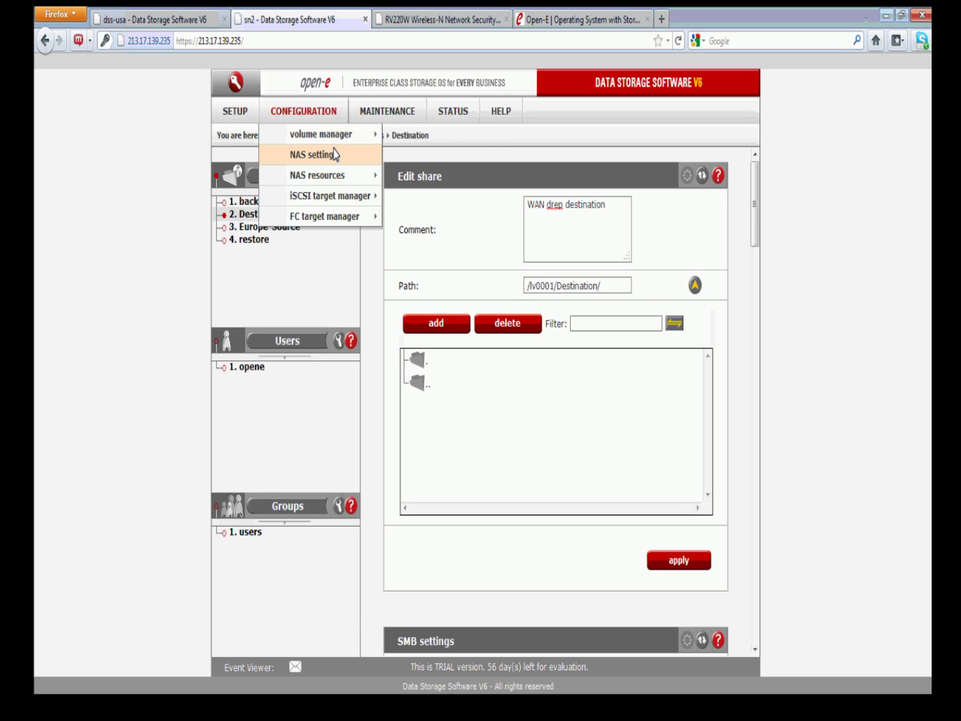
{"action": "left_click", "coordinate": [333, 155]}
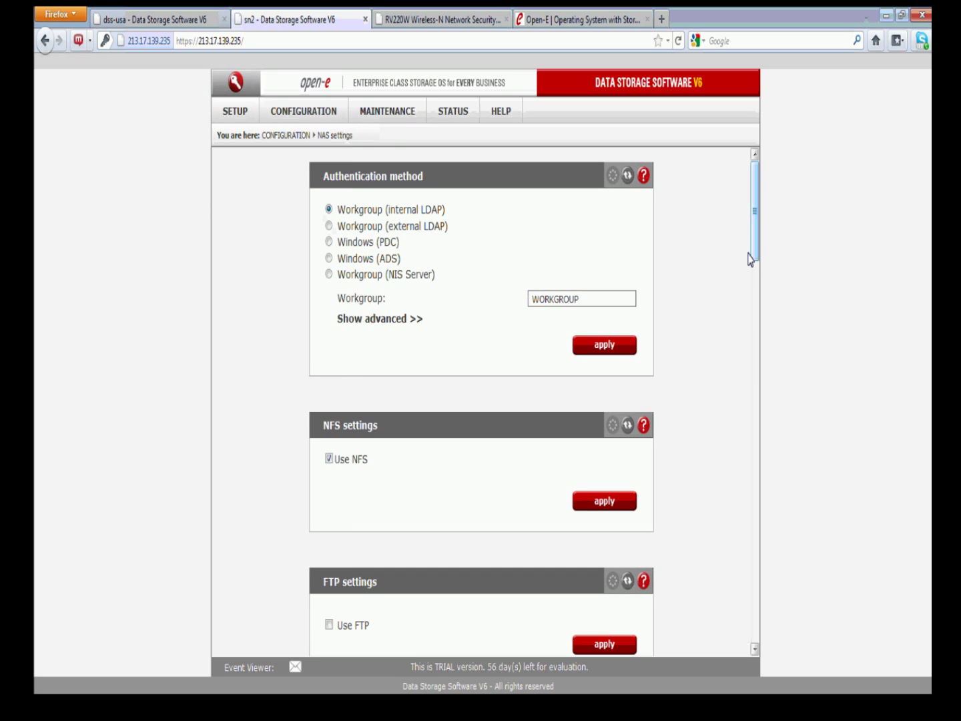
{"action": "left_click_drag", "start_coordinate": [751, 219], "coordinate": [764, 580]}
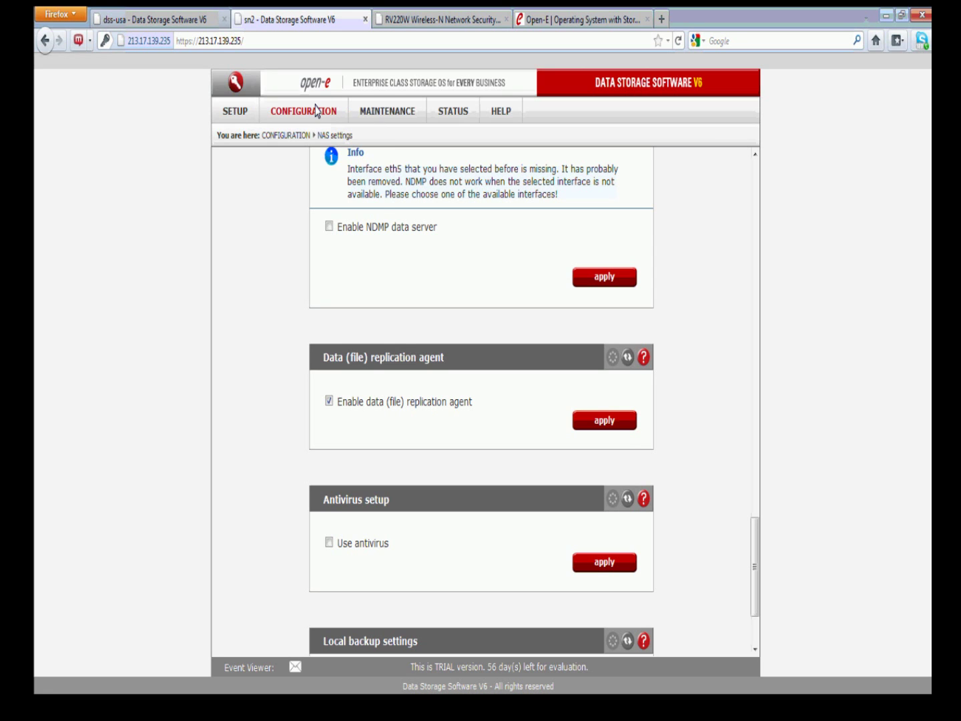
Open sn2's Destination share and scroll down to its replication agent settings
{"action": "mouse_move", "coordinate": [319, 112]}
{"action": "mouse_move", "coordinate": [322, 137]}
{"action": "mouse_move", "coordinate": [336, 177]}
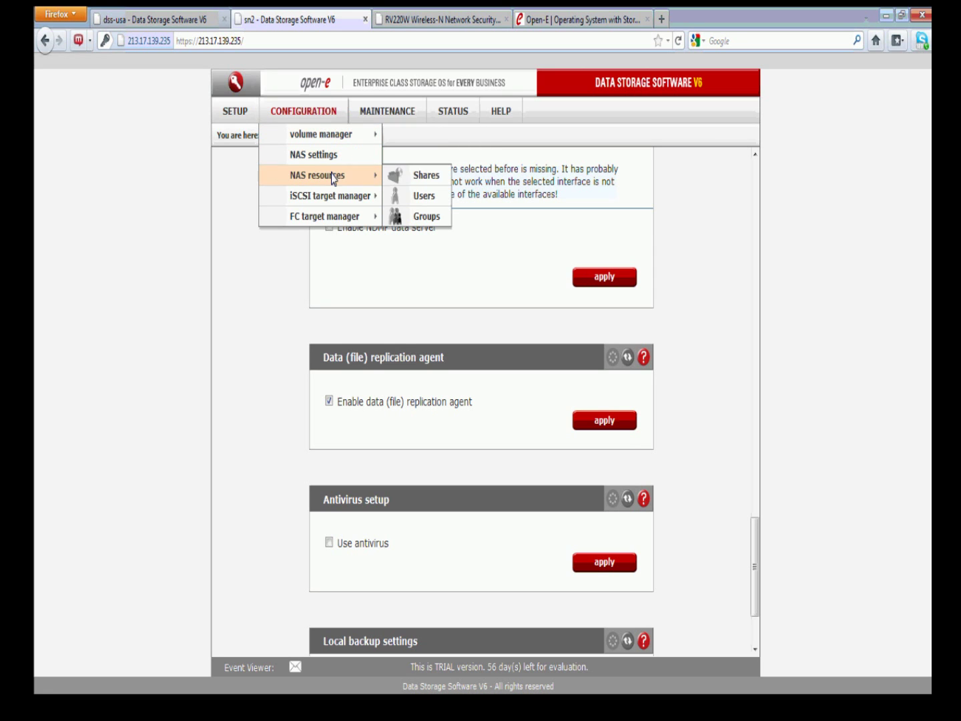
{"action": "left_click", "coordinate": [404, 175]}
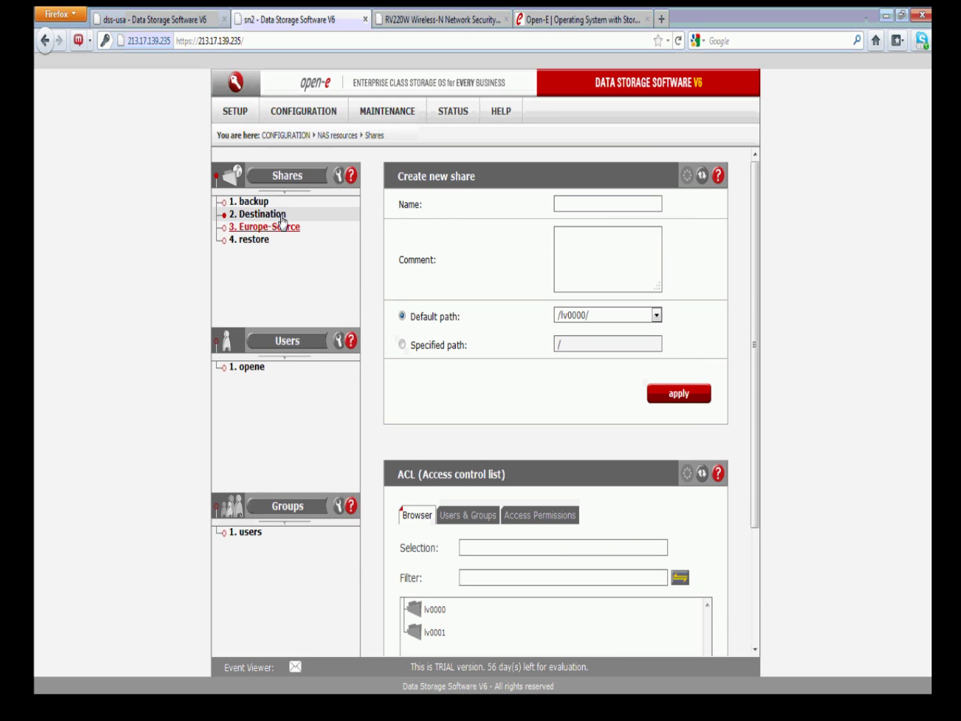
{"action": "left_click", "coordinate": [264, 214]}
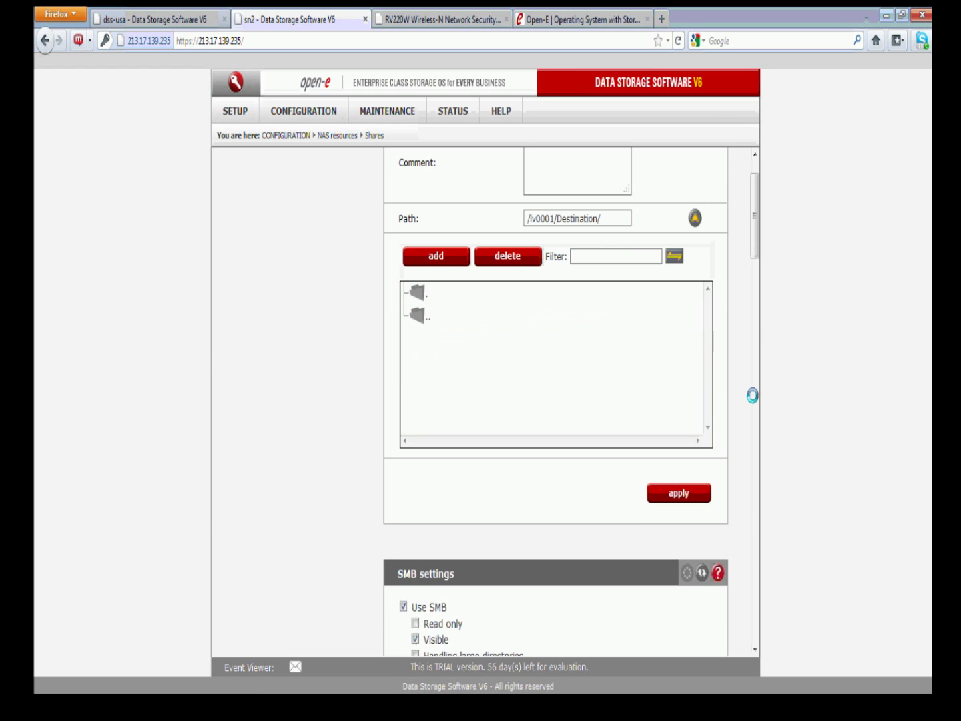
{"action": "scroll", "coordinate": [745, 390], "scroll_direction": "down", "scroll_amount": 10}
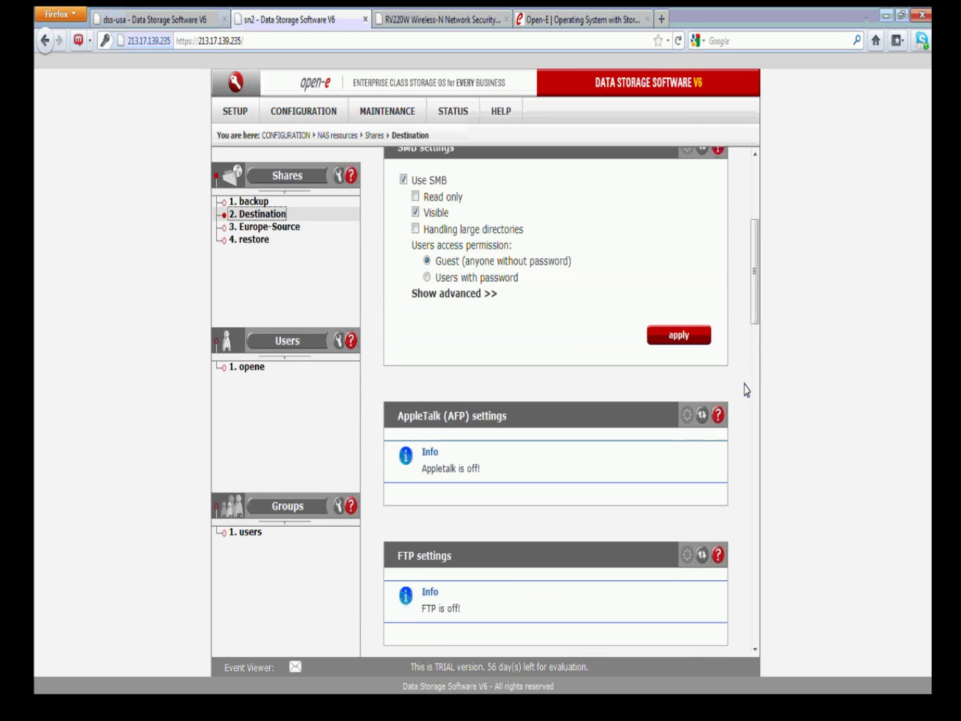
{"action": "left_click_drag", "start_coordinate": [752, 293], "coordinate": [751, 549]}
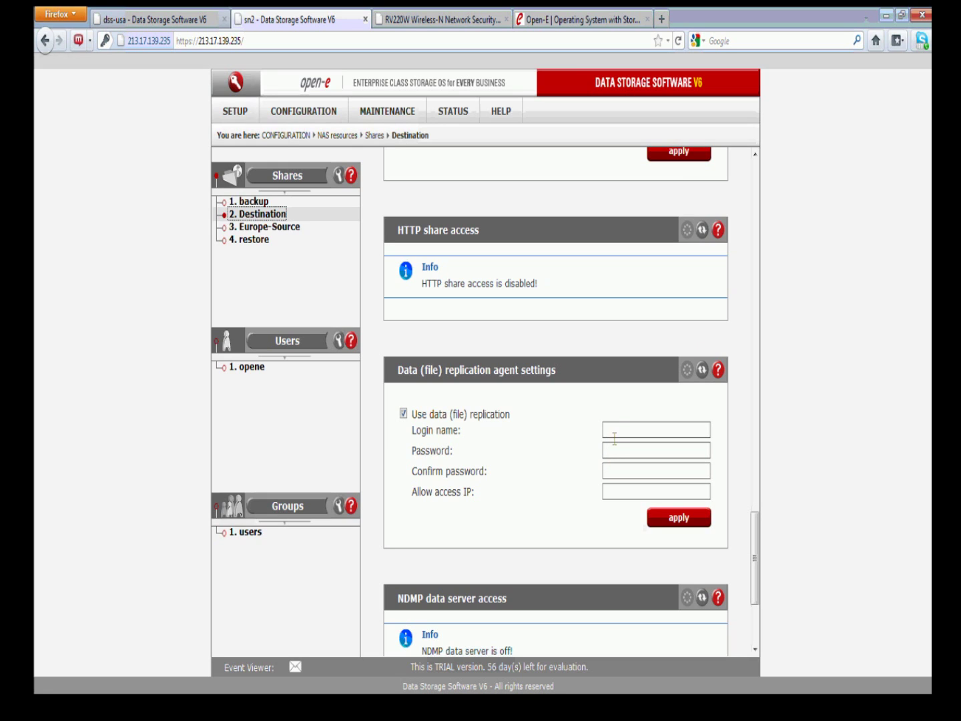
Enter the agent login name and confirmed password, apply, and dismiss Firefox's save-password prompt
{"action": "left_click", "coordinate": [613, 431]}
{"action": "type", "text": "open"}
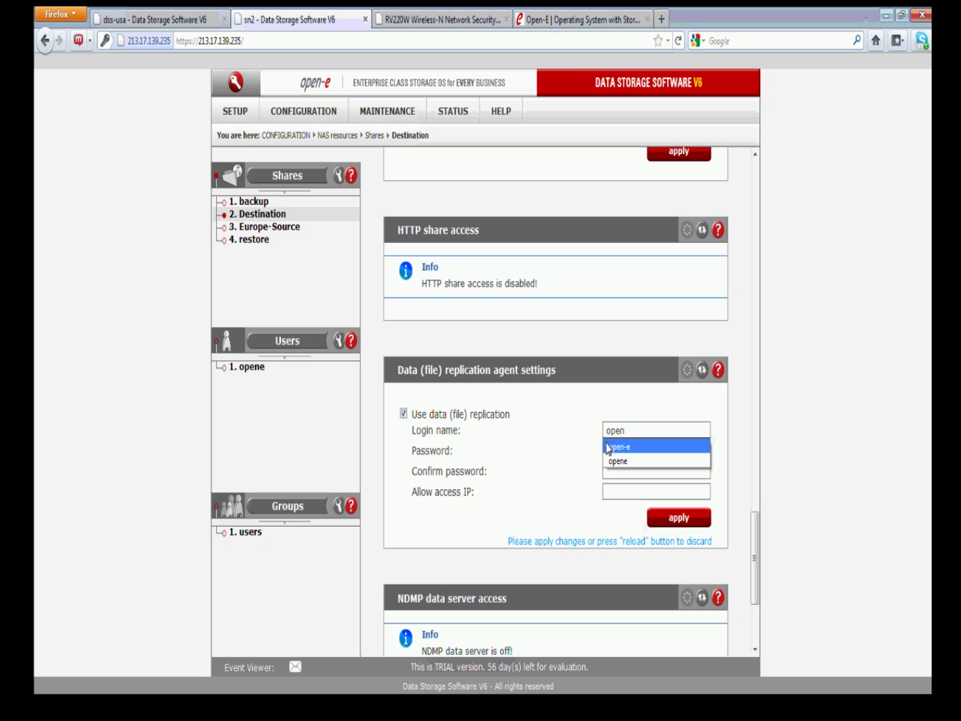
{"action": "left_click", "coordinate": [613, 460]}
{"action": "left_click", "coordinate": [617, 454]}
{"action": "type", "text": "opene"}
{"action": "key", "text": "Tab"}
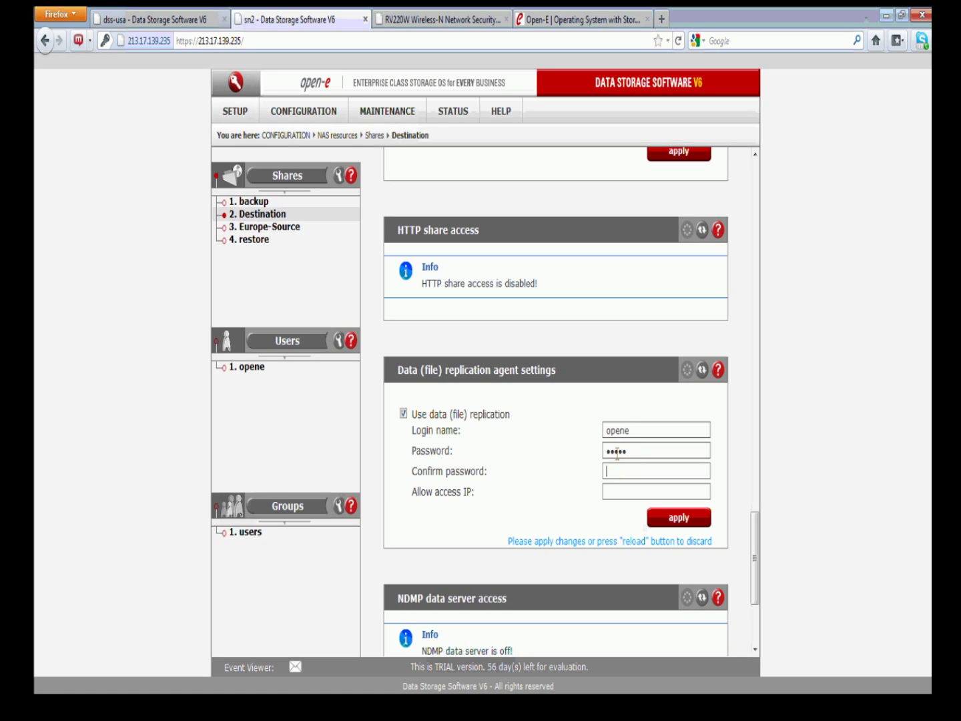
{"action": "type", "text": "opene"}
{"action": "left_click", "coordinate": [672, 515]}
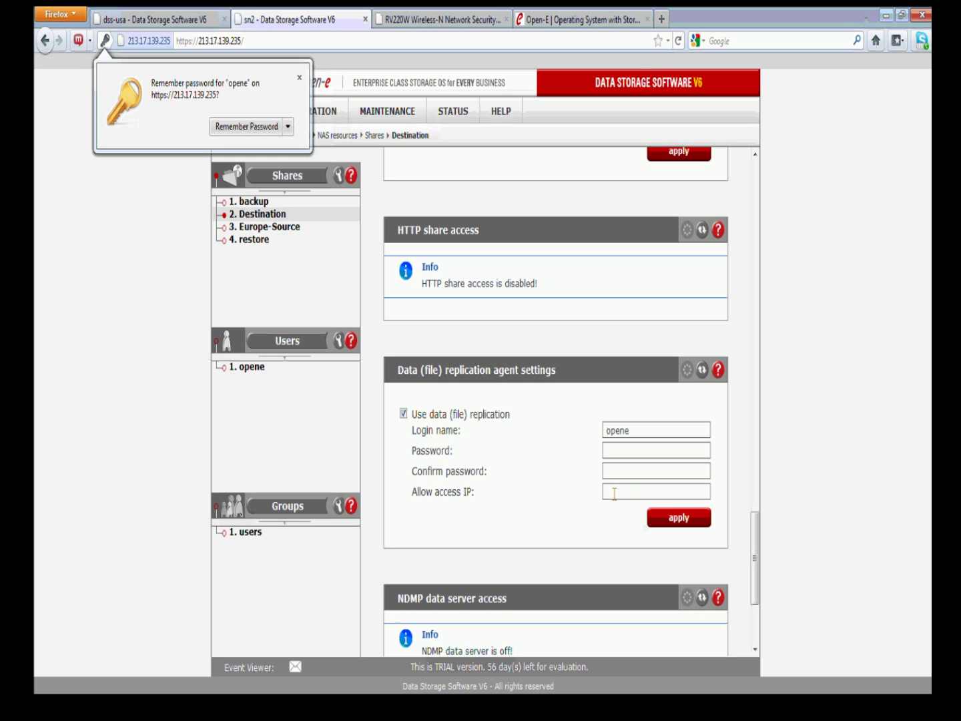
{"action": "left_click", "coordinate": [299, 78]}
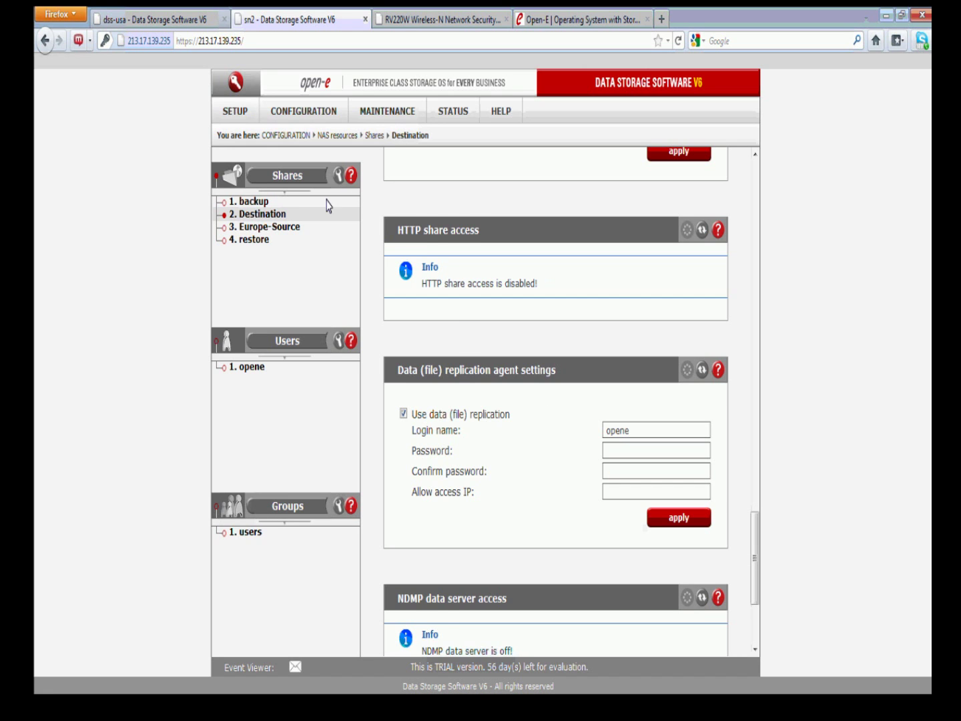
Browse the Destination share's path, then return to the dss-usa system
{"action": "scroll", "coordinate": [482, 275], "scroll_direction": "up", "scroll_amount": 3}
{"action": "scroll", "coordinate": [482, 275], "scroll_direction": "up", "scroll_amount": 10}
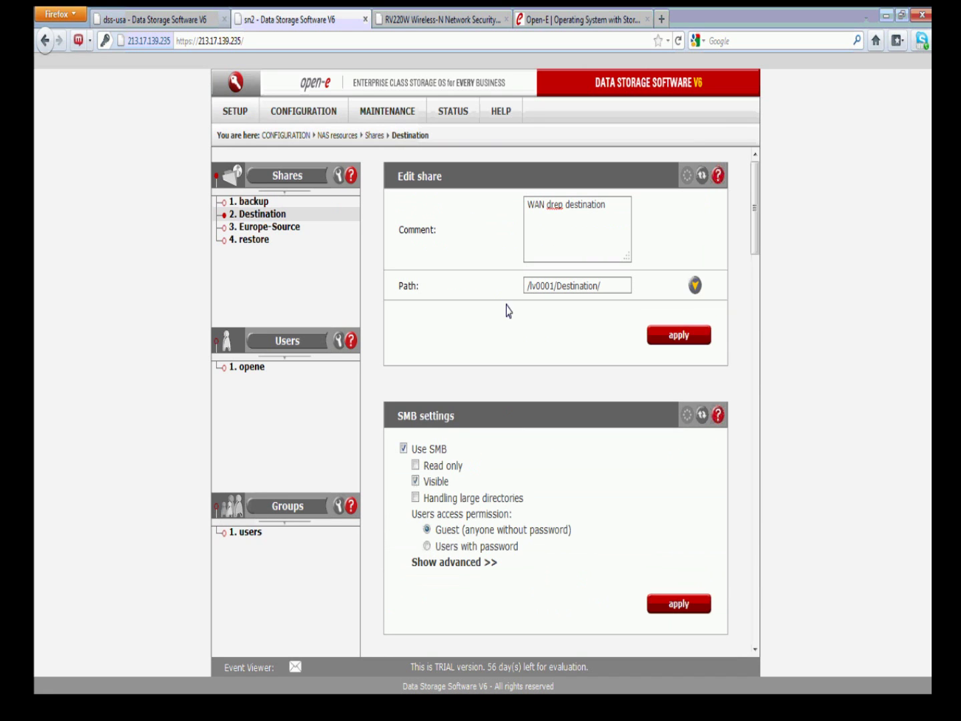
{"action": "left_click", "coordinate": [694, 285]}
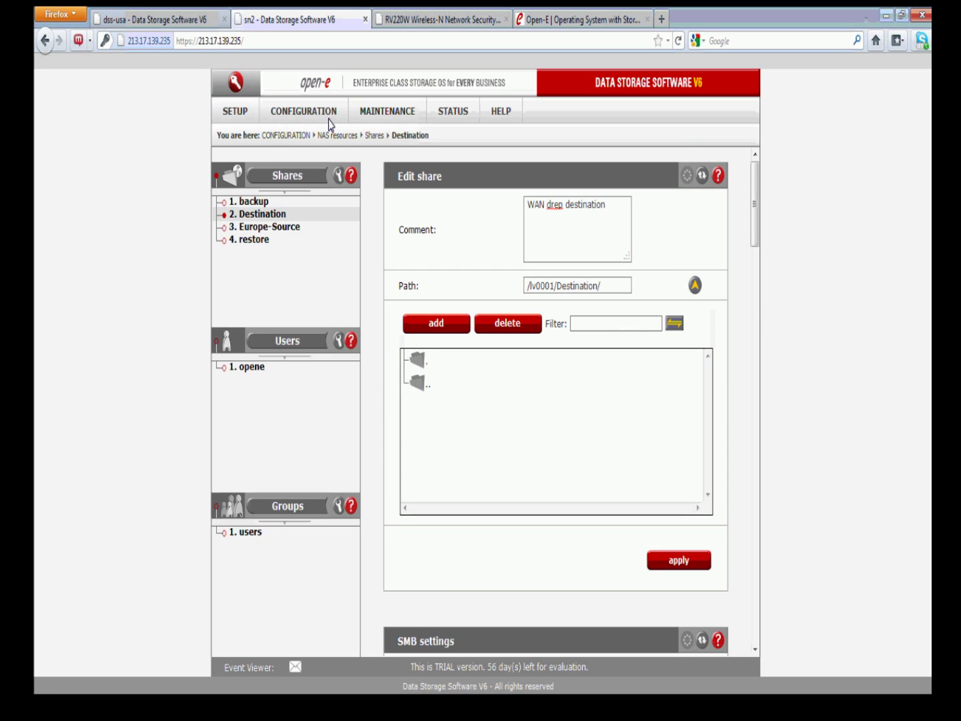
{"action": "left_click", "coordinate": [155, 19]}
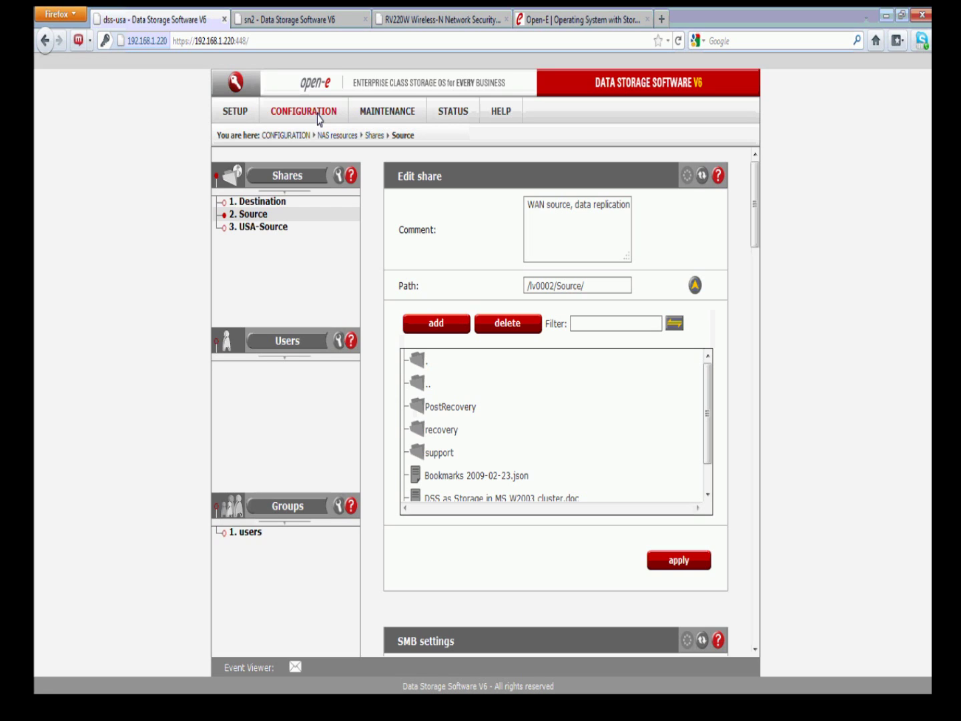
Check dss-usa's MAINTENANCE > backup > Data (file) replication page has no tasks, then go to the RV220W router
{"action": "left_click", "coordinate": [367, 111]}
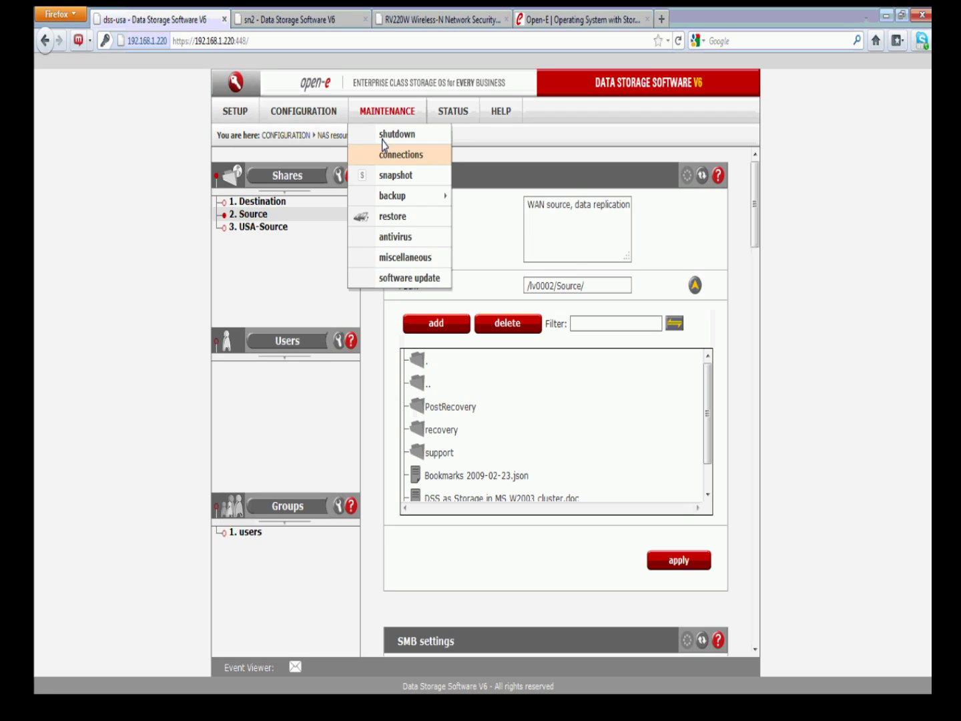
{"action": "mouse_move", "coordinate": [393, 196]}
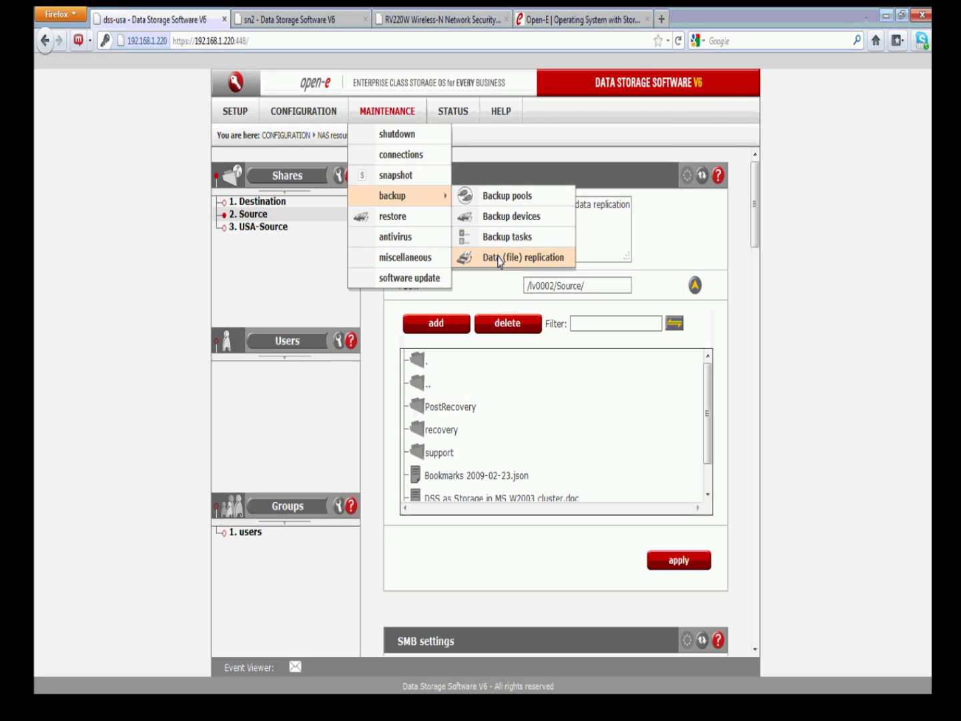
{"action": "left_click", "coordinate": [500, 260]}
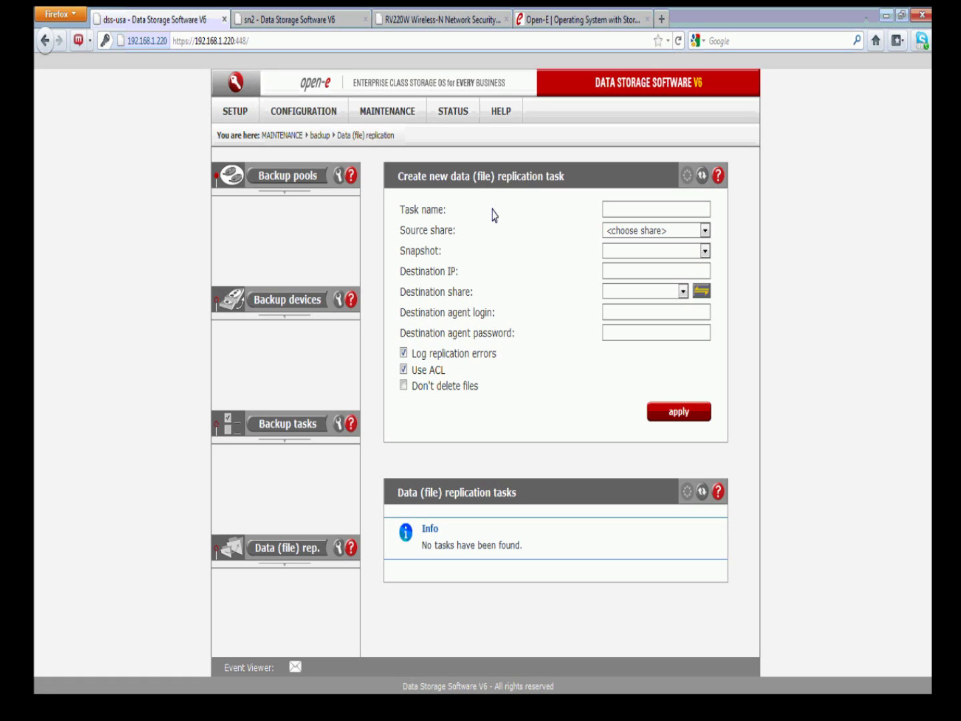
{"action": "left_click", "coordinate": [440, 20]}
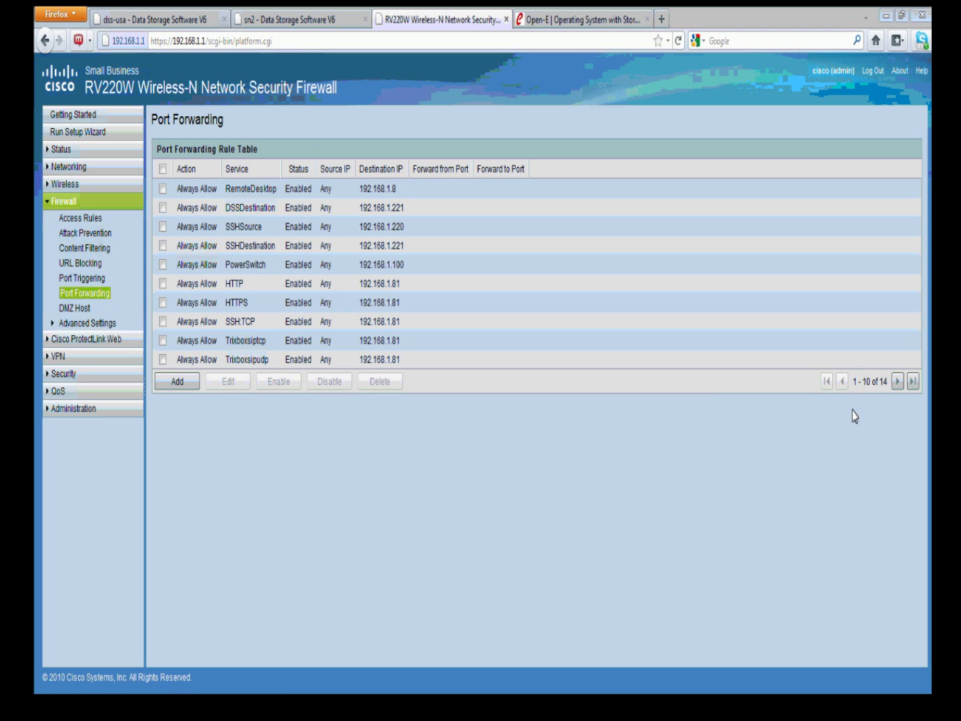
Log back in to the RV220W router and open Firewall > Port Forwarding
{"action": "left_click", "coordinate": [898, 382]}
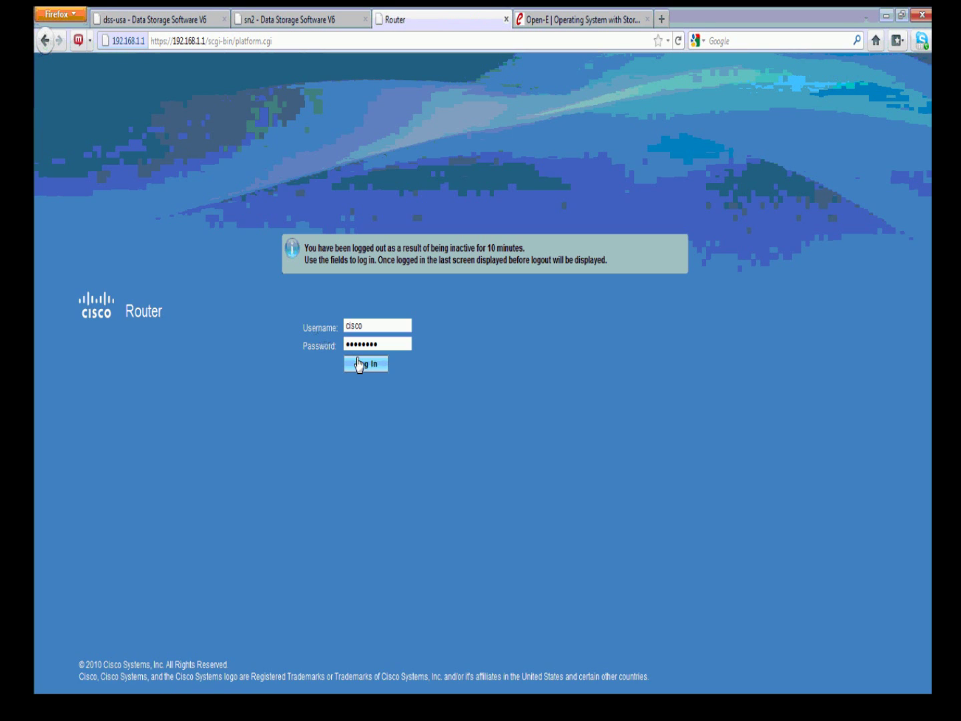
{"action": "left_click", "coordinate": [361, 365]}
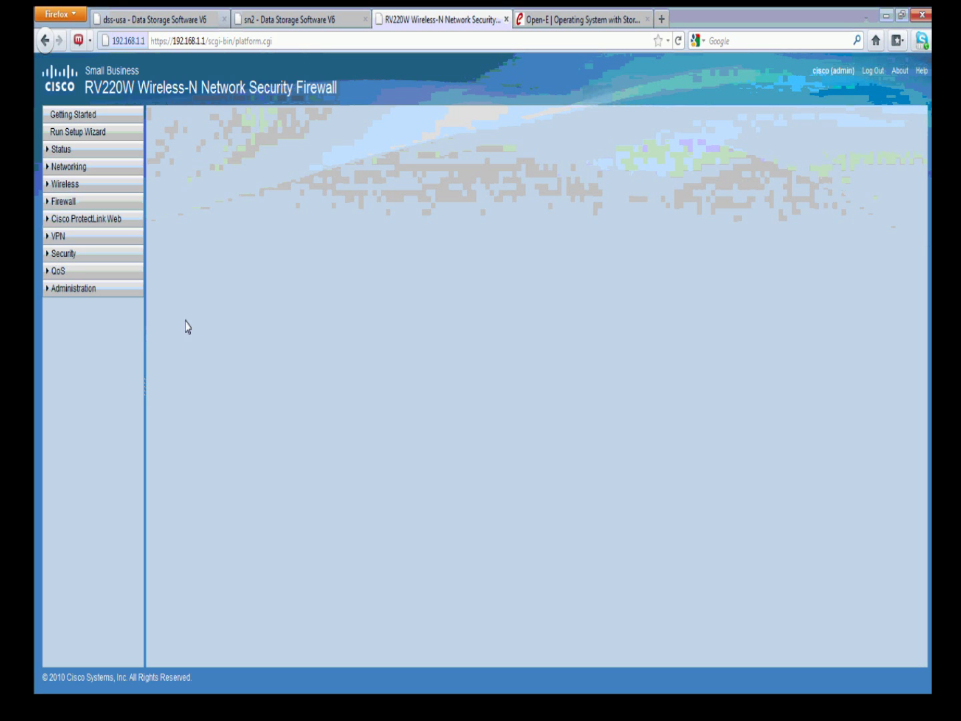
{"action": "left_click", "coordinate": [58, 149]}
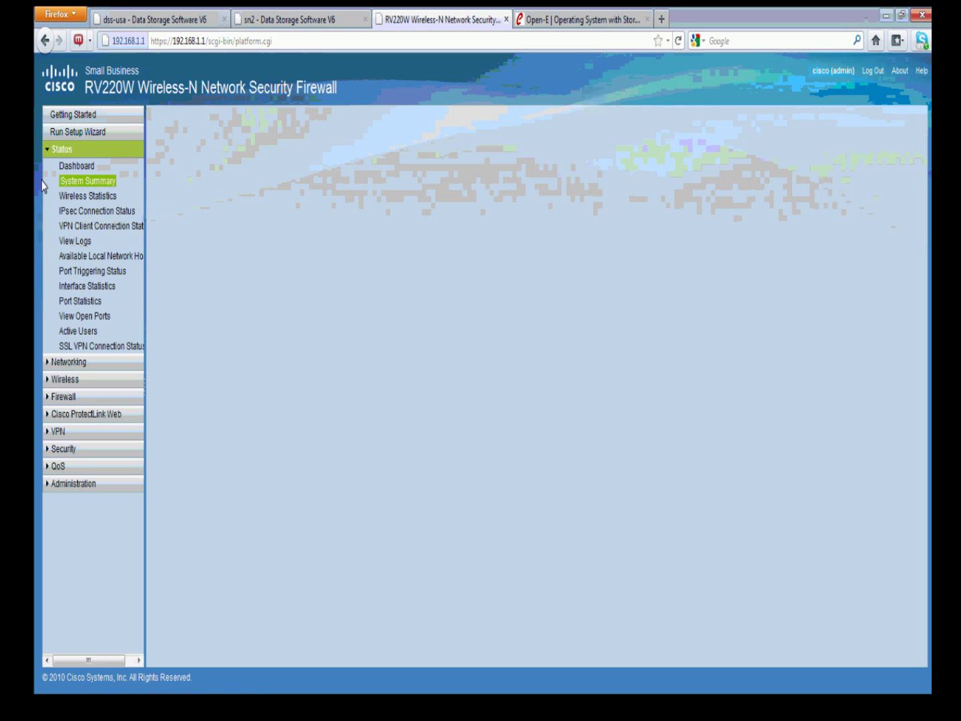
{"action": "left_click", "coordinate": [53, 397]}
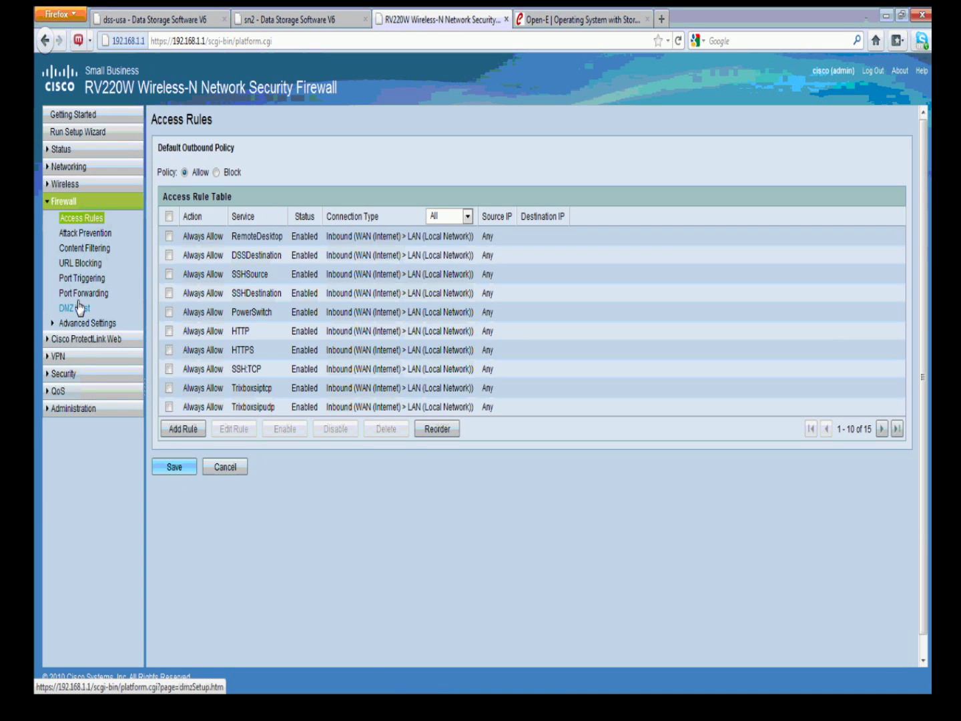
{"action": "left_click", "coordinate": [70, 293]}
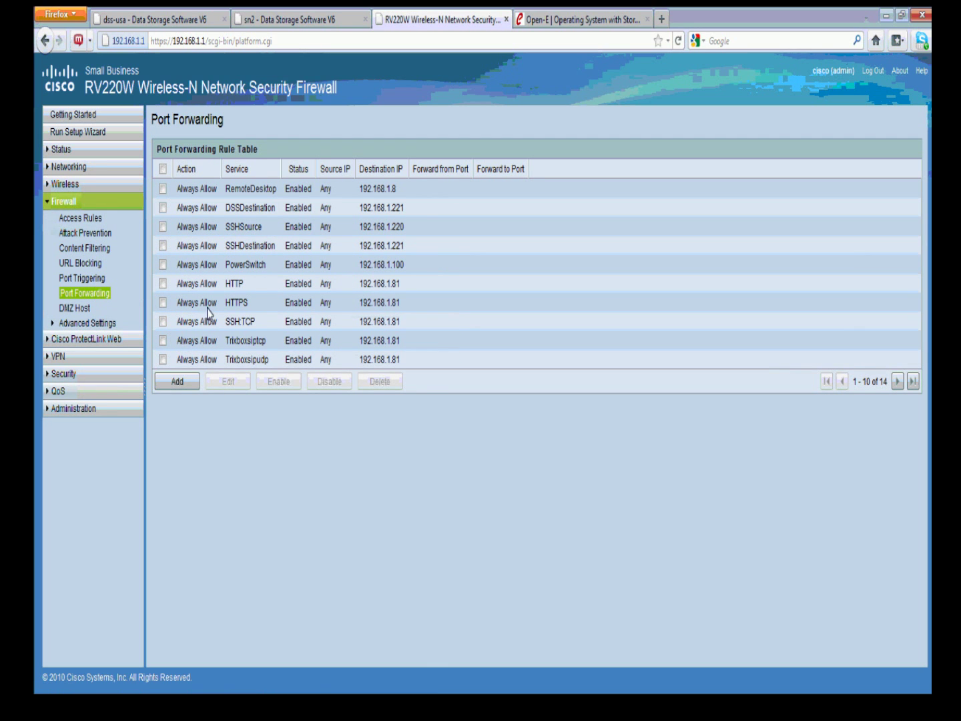
Select the drep rule to 192.168.1.220 on the next page and open it for editing
{"action": "left_click", "coordinate": [898, 383]}
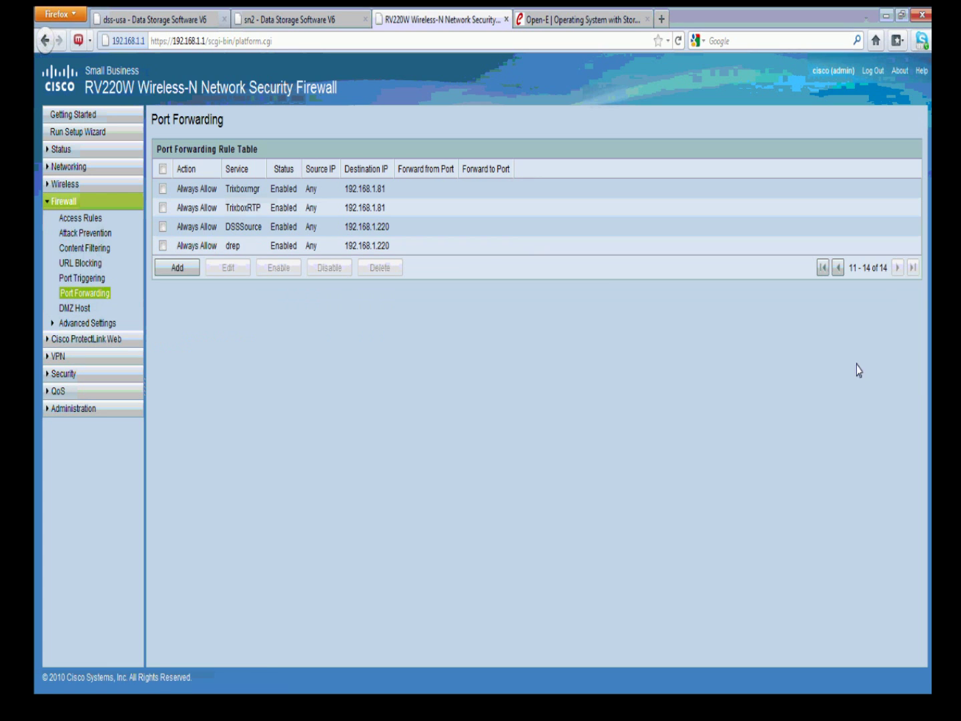
{"action": "double_click", "coordinate": [231, 246]}
{"action": "left_click", "coordinate": [249, 251]}
{"action": "left_click", "coordinate": [162, 246]}
{"action": "left_click", "coordinate": [226, 267]}
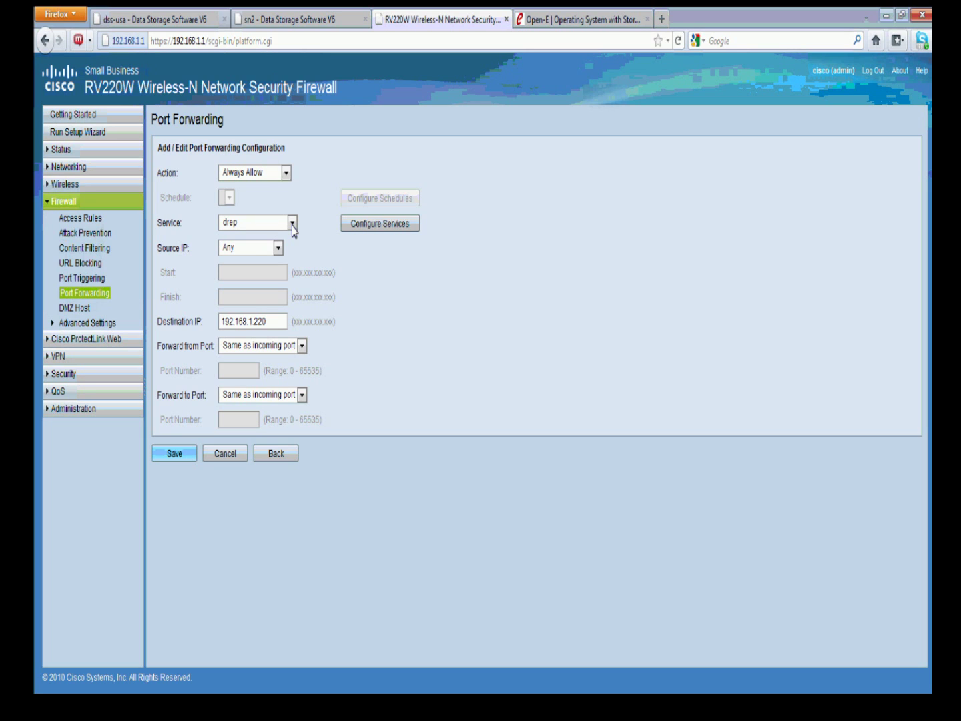
Confirm the drep custom service uses TCP port 873
{"action": "left_click", "coordinate": [380, 226]}
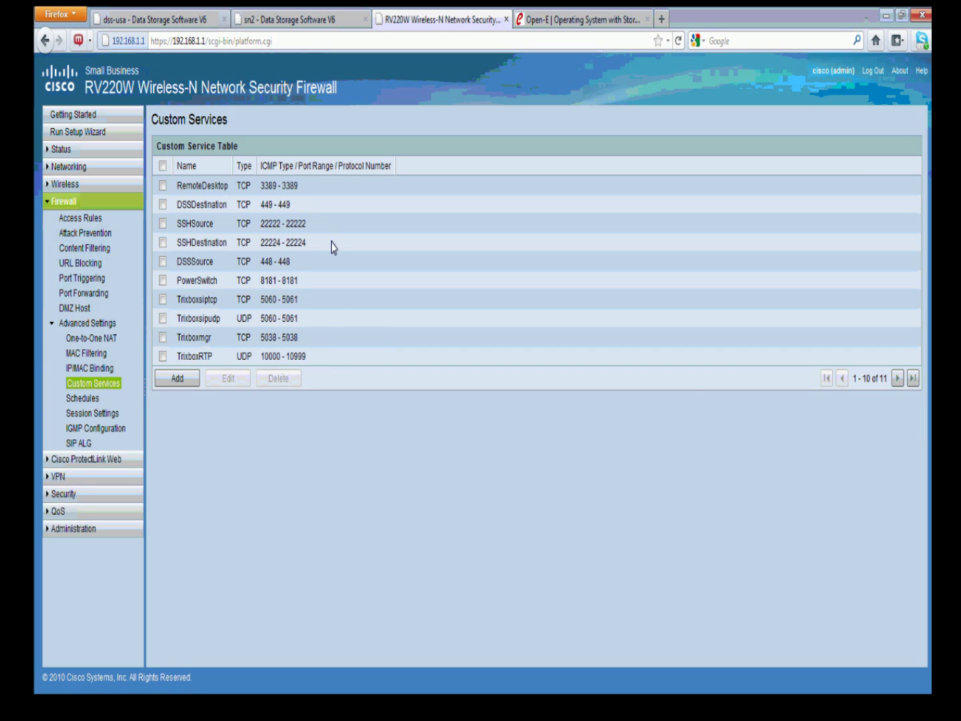
{"action": "left_click", "coordinate": [896, 378]}
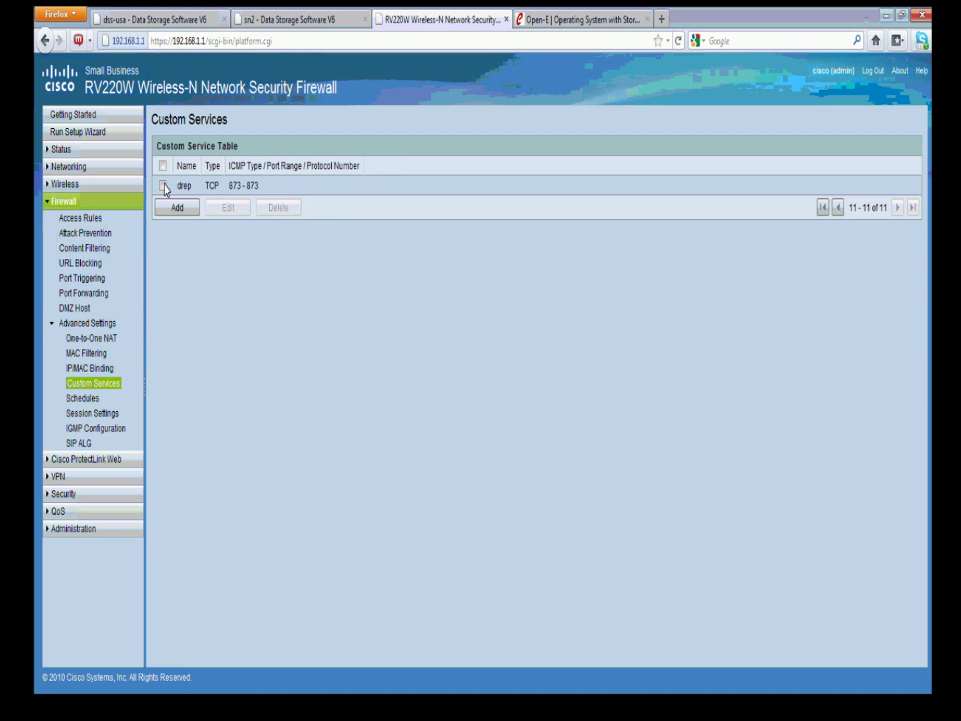
{"action": "left_click_drag", "start_coordinate": [219, 187], "coordinate": [202, 188]}
{"action": "left_click", "coordinate": [162, 186]}
{"action": "left_click", "coordinate": [225, 208]}
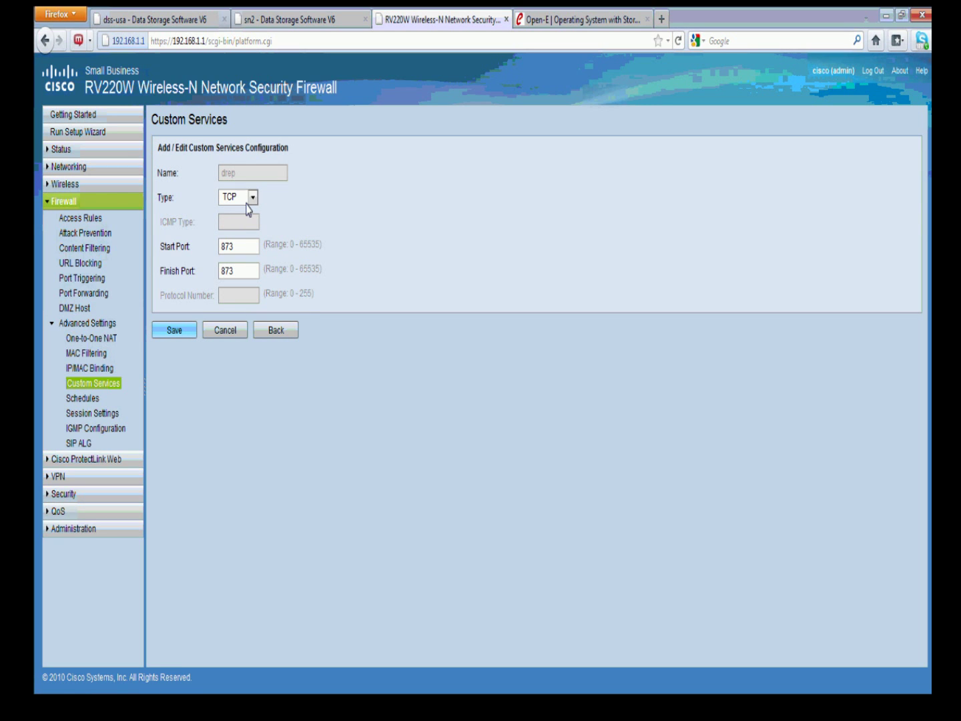
{"action": "left_click", "coordinate": [249, 198]}
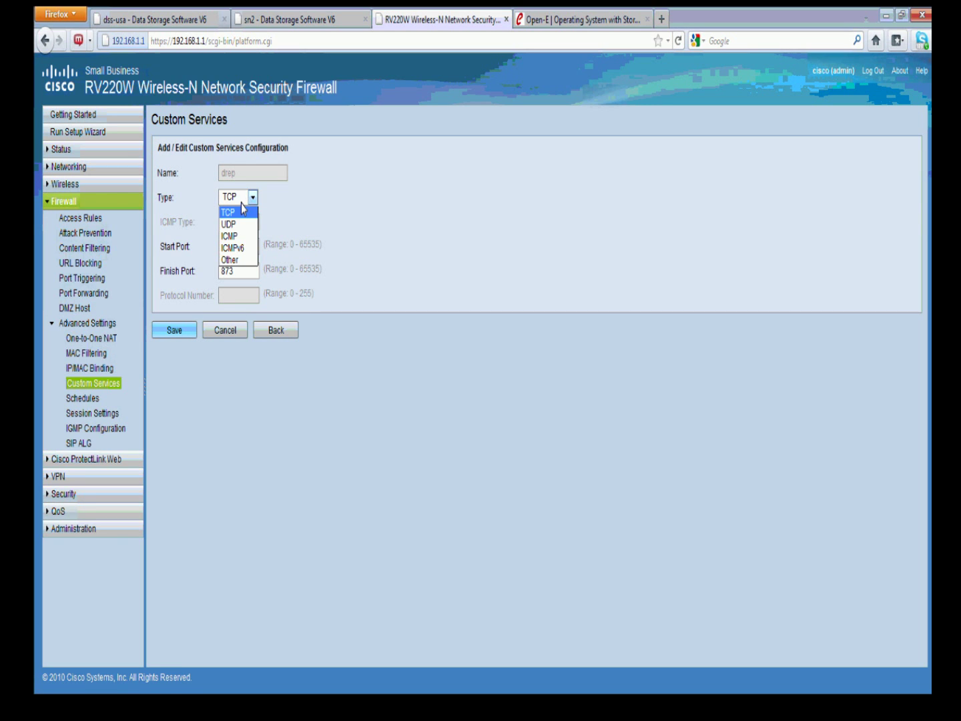
{"action": "left_click", "coordinate": [239, 210]}
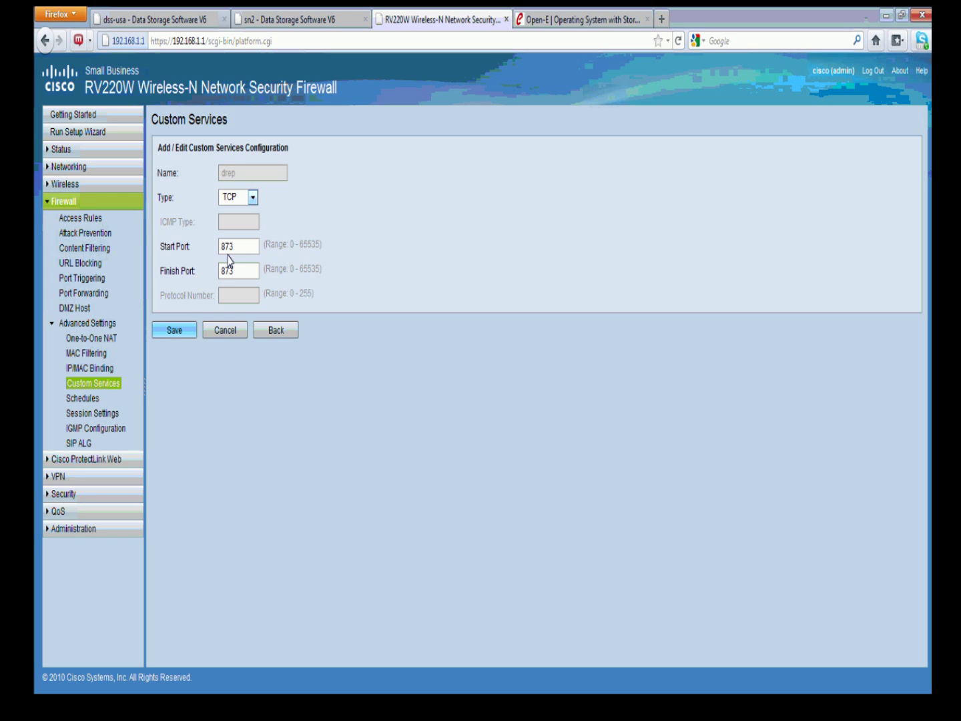
Verify drep forwards to 192.168.1.220 in Port Forwarding, then return to dss-usa
{"action": "left_click", "coordinate": [76, 295]}
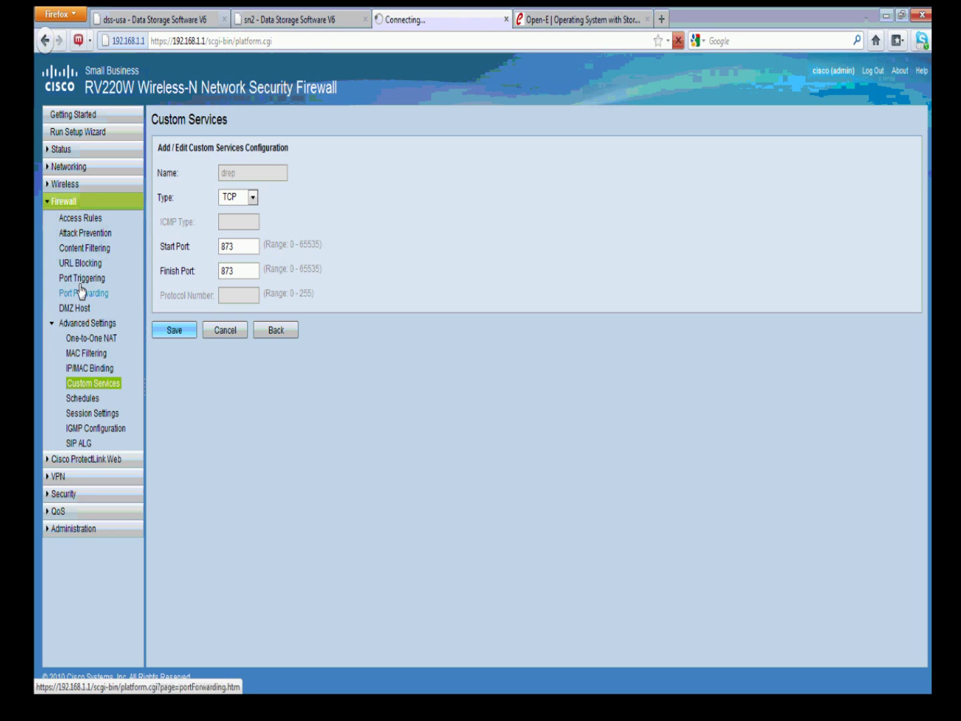
{"action": "left_click", "coordinate": [896, 379]}
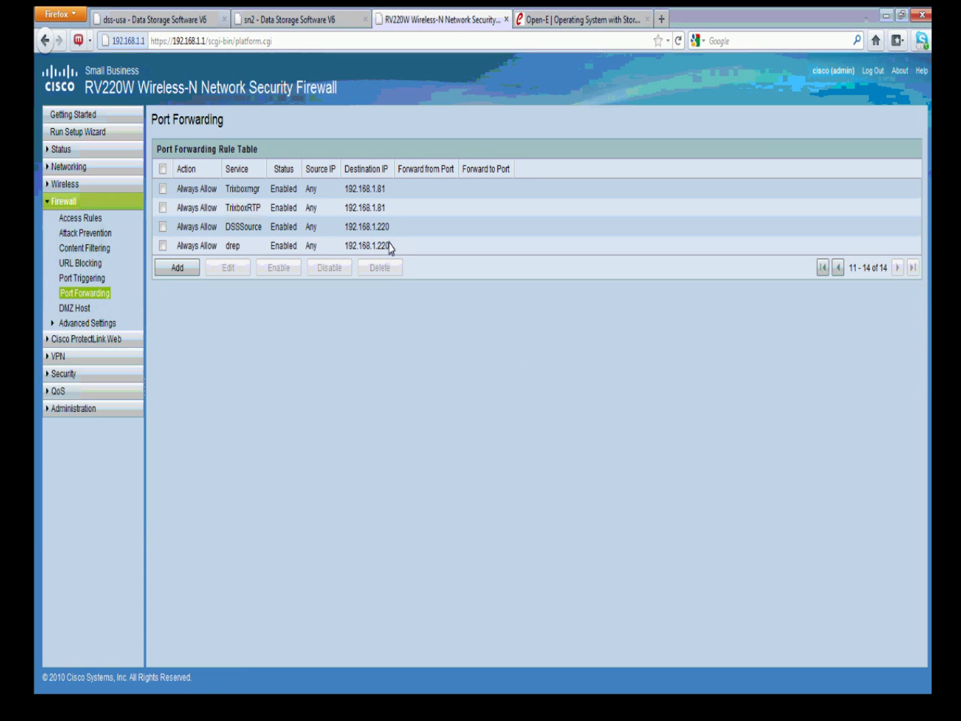
{"action": "left_click_drag", "start_coordinate": [389, 246], "coordinate": [372, 252]}
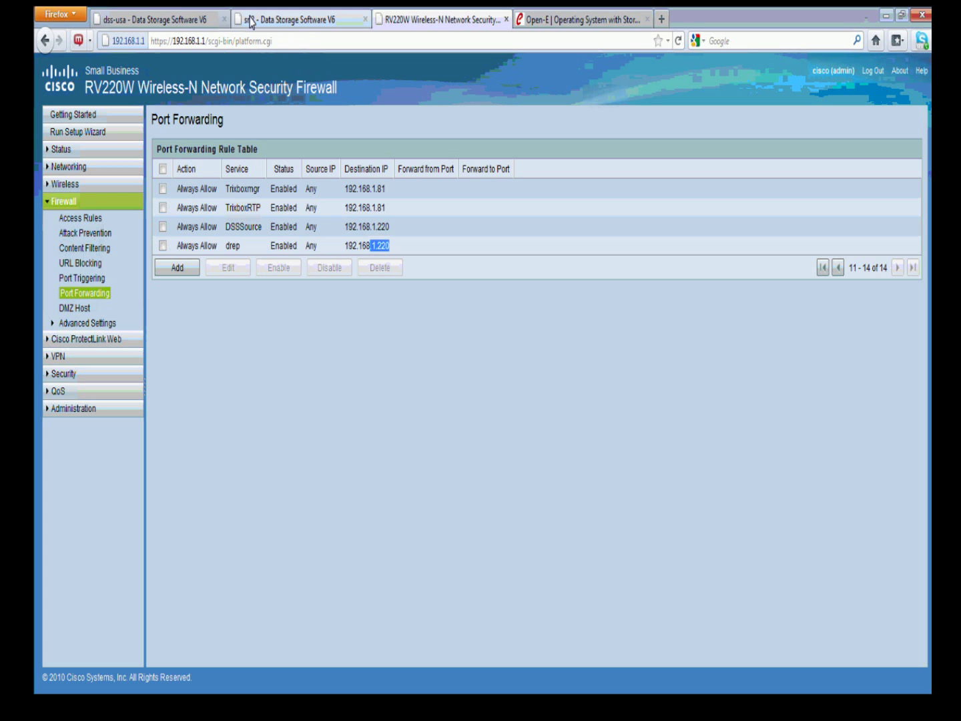
{"action": "left_click", "coordinate": [197, 24]}
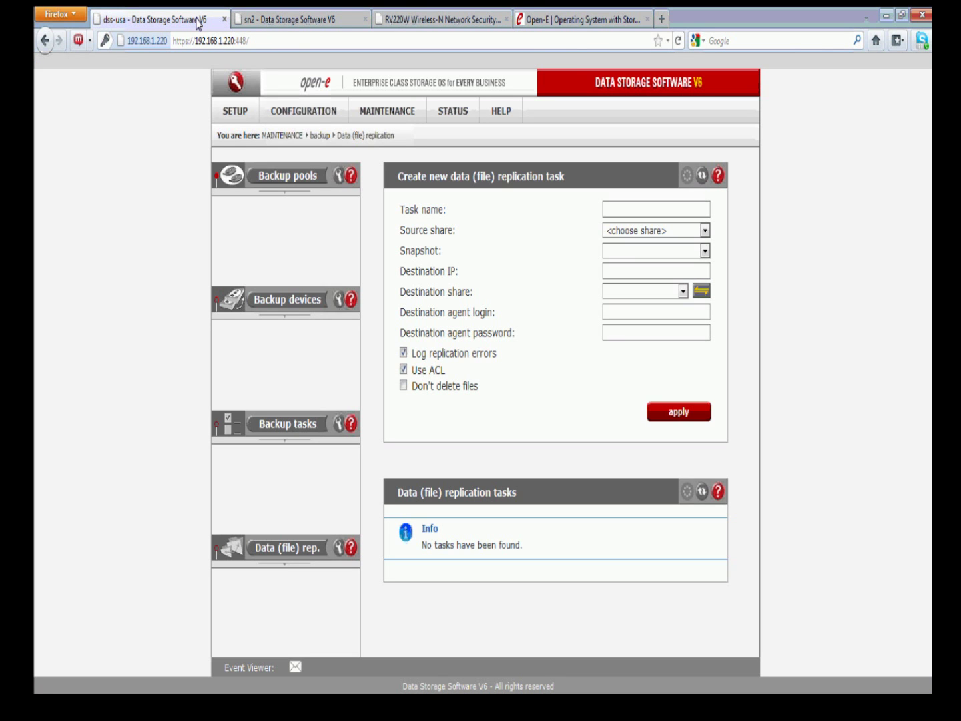
Name the new replication task 'test' and set its source share to Source
{"action": "left_click", "coordinate": [621, 210]}
{"action": "type", "text": "test"}
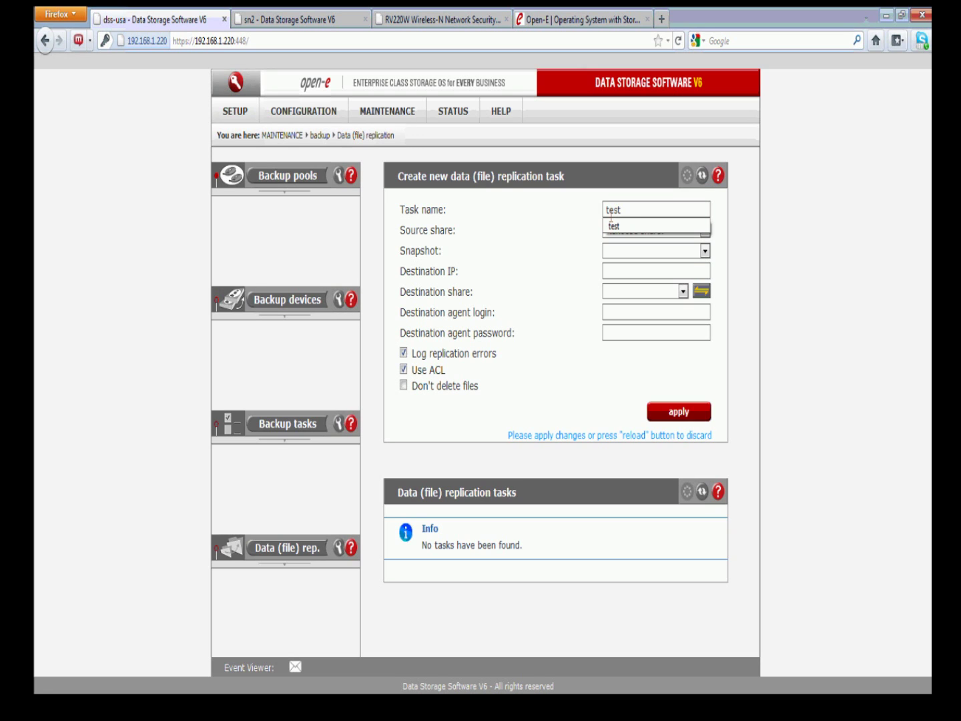
{"action": "left_click", "coordinate": [592, 221]}
{"action": "left_click", "coordinate": [705, 231]}
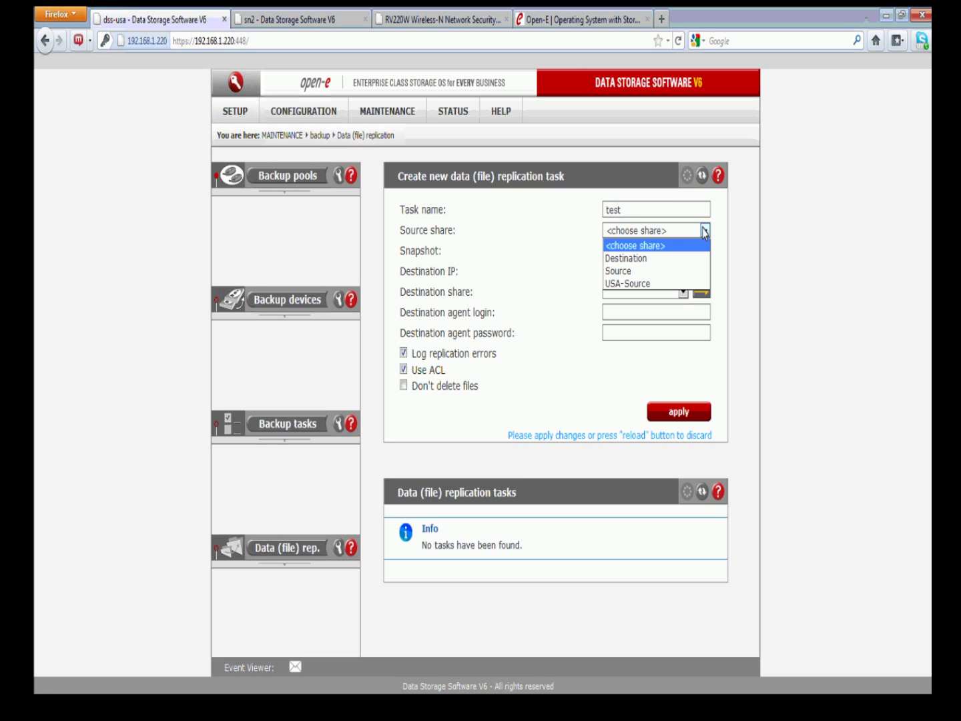
{"action": "left_click", "coordinate": [634, 270]}
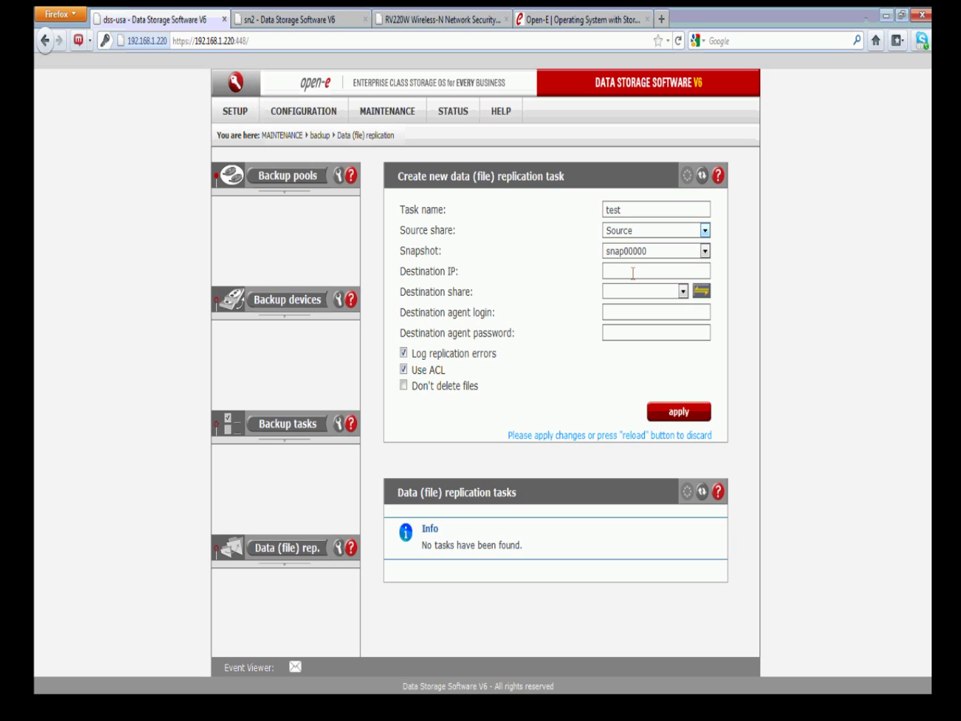
Set destination IP 93.179.242.77 and scan it for shares, finding 2
{"action": "left_click", "coordinate": [633, 274]}
{"action": "type", "text": "93"}
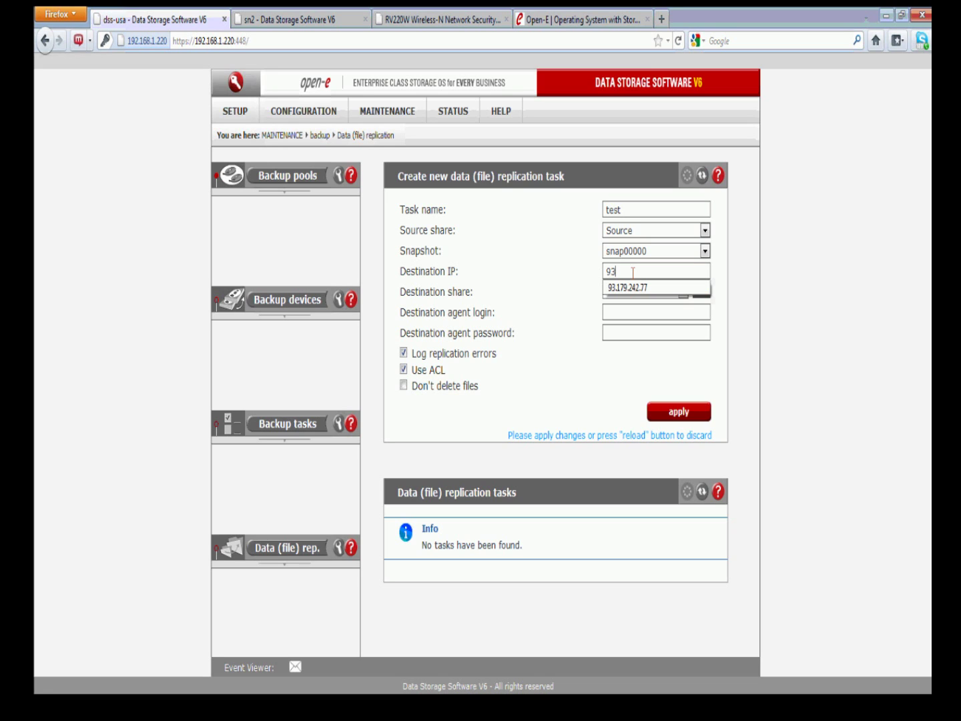
{"action": "left_click", "coordinate": [628, 287]}
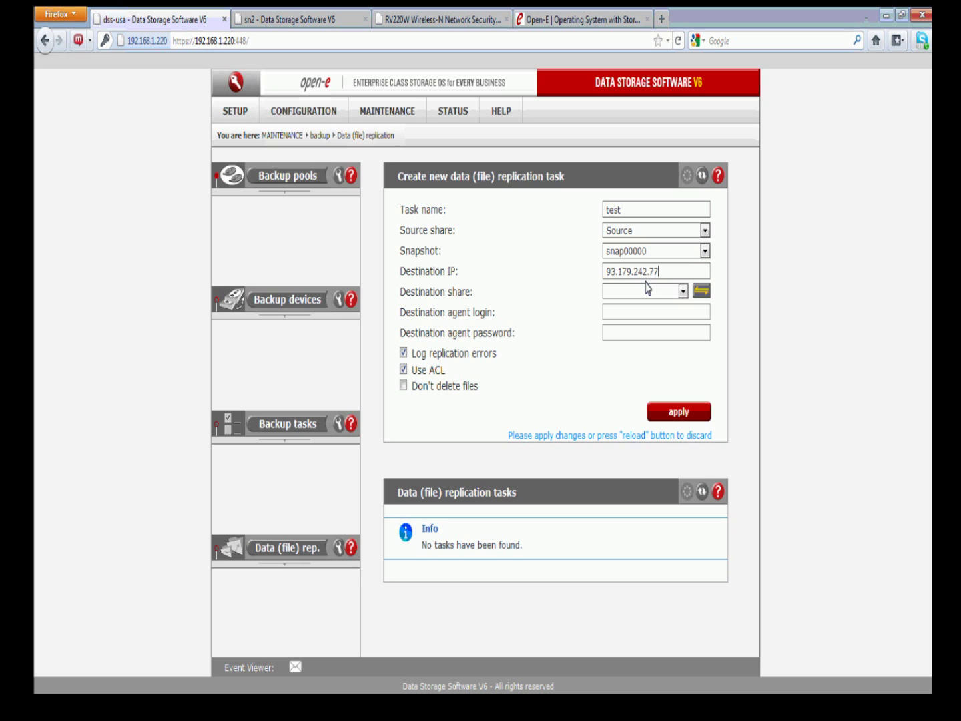
{"action": "left_click", "coordinate": [701, 292]}
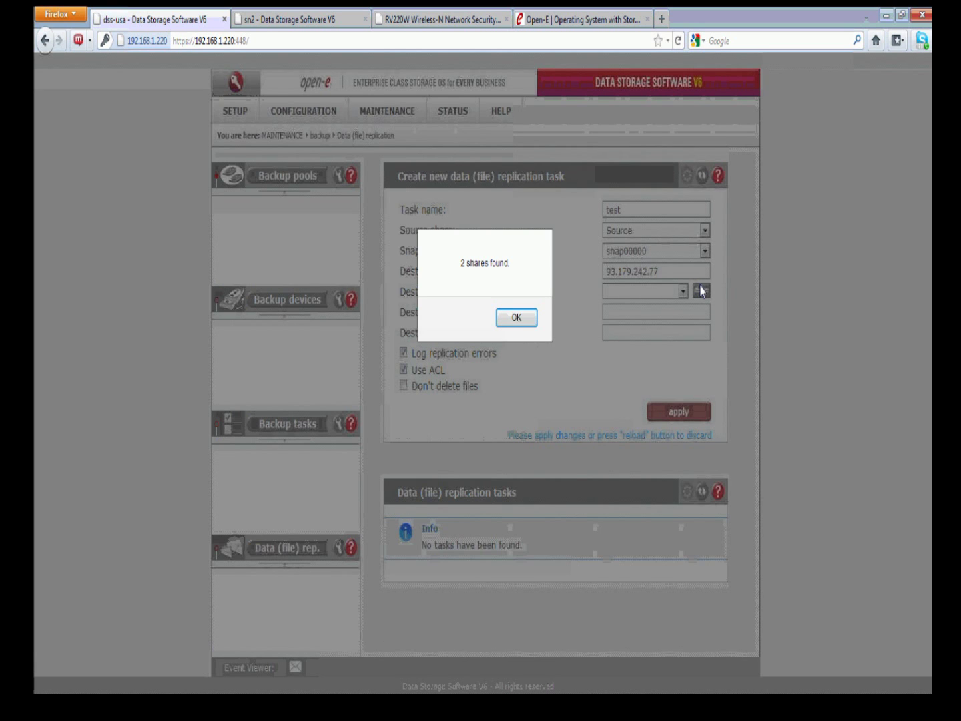
Select Destination as the destination share and enter the agent login and password
{"action": "left_click", "coordinate": [519, 321]}
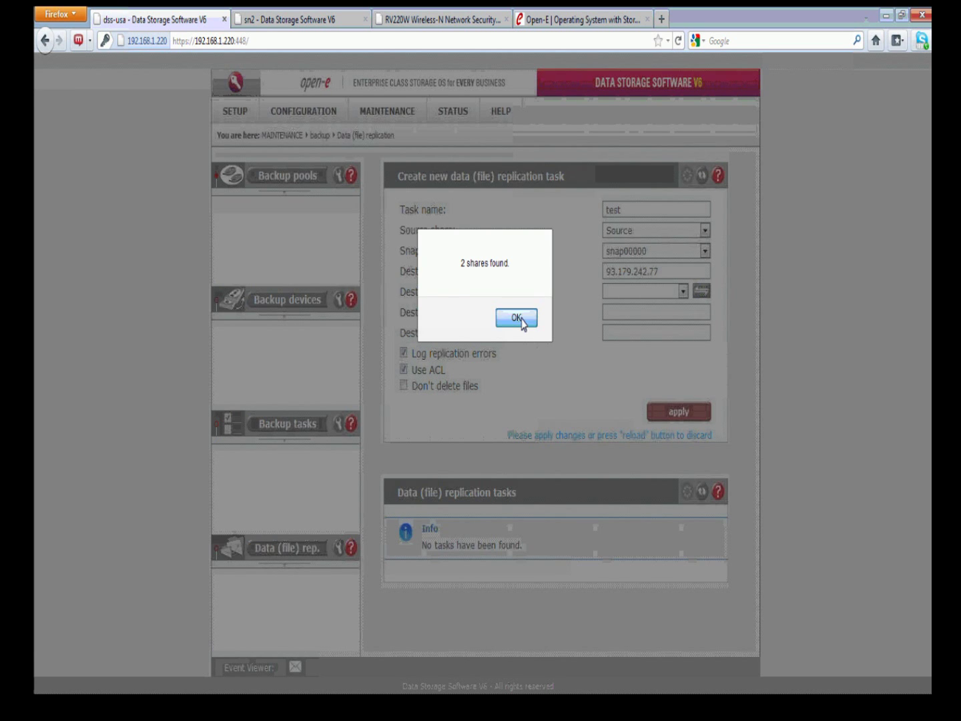
{"action": "left_click", "coordinate": [682, 291]}
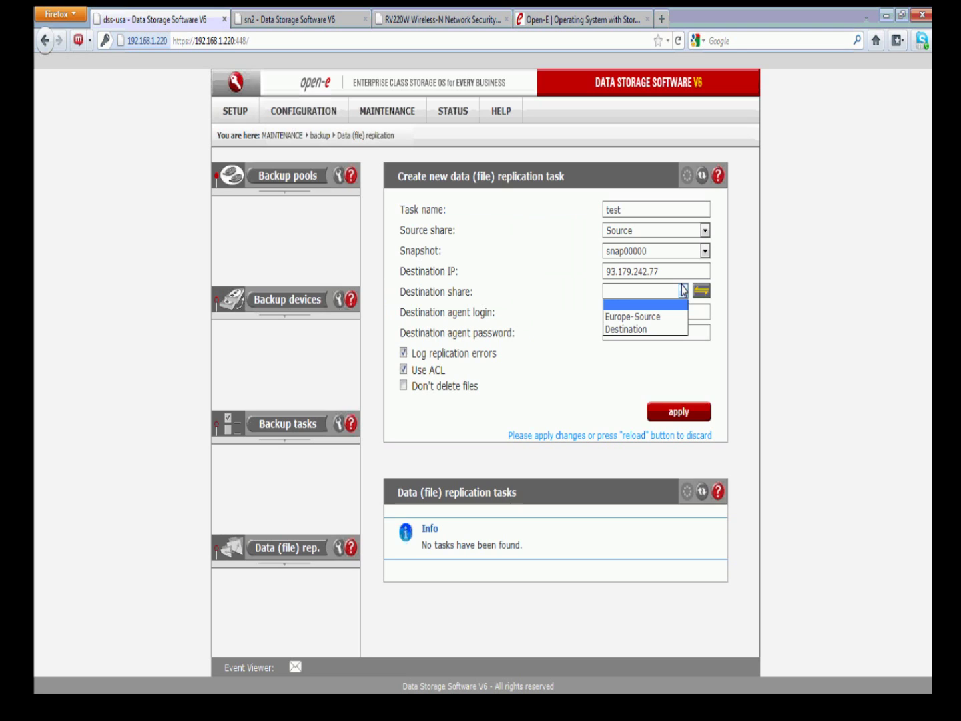
{"action": "left_click", "coordinate": [625, 330]}
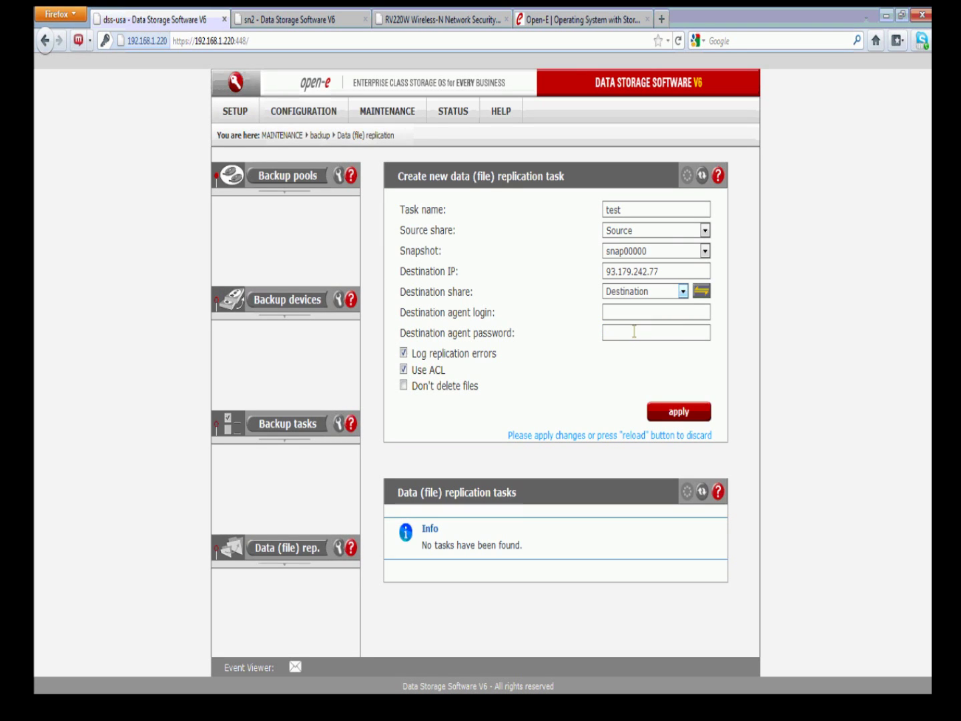
{"action": "left_click", "coordinate": [626, 312]}
{"action": "type", "text": "opene"}
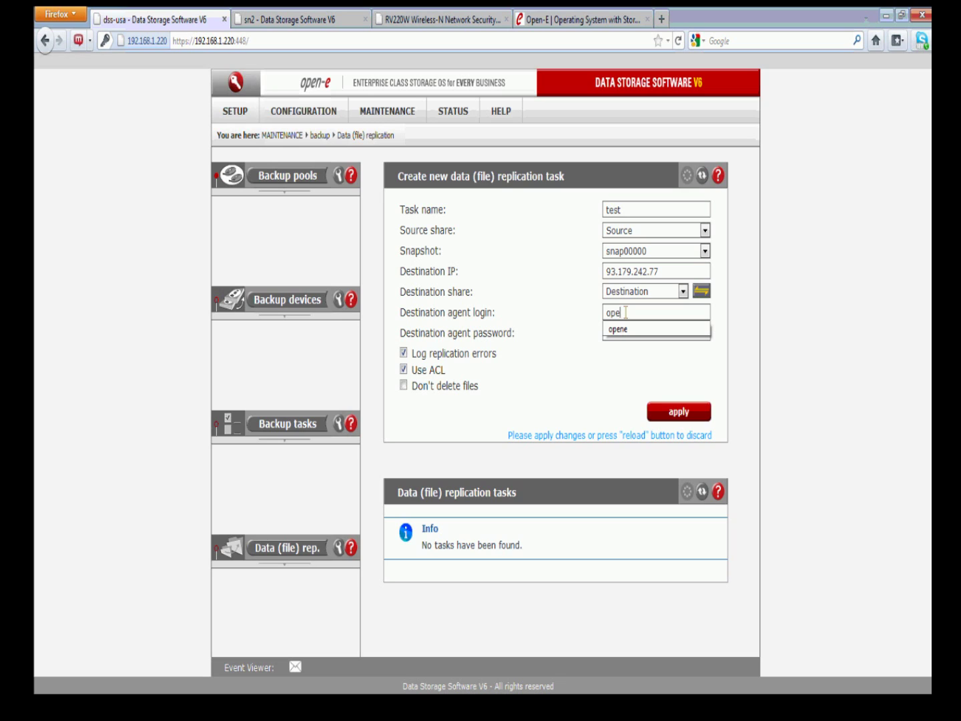
{"action": "left_click", "coordinate": [628, 333]}
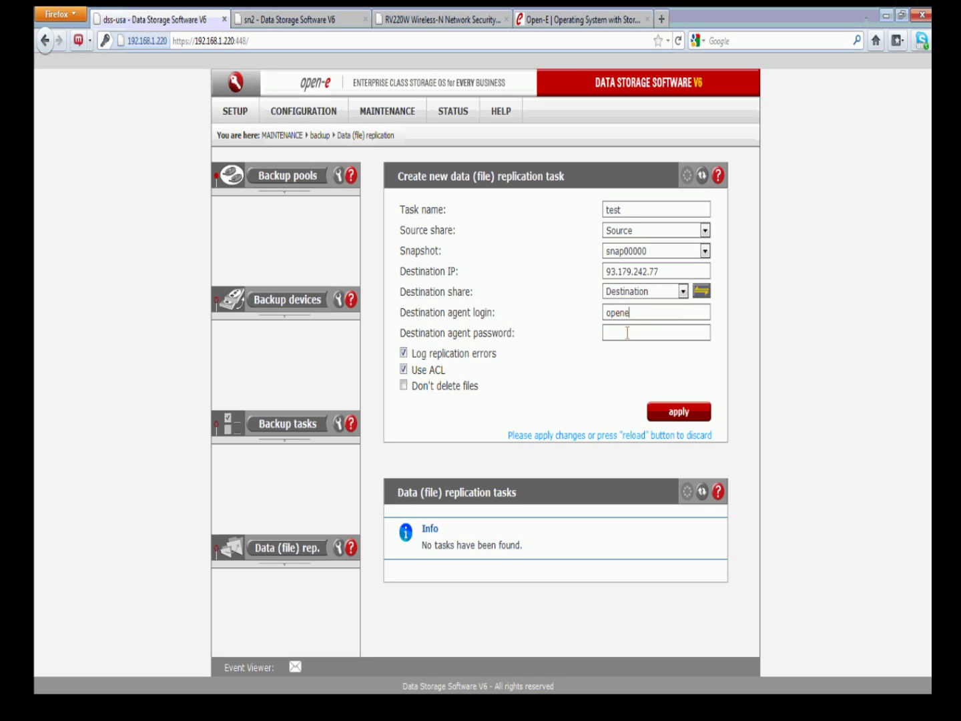
{"action": "type", "text": "opene"}
Turn off Use ACL and turn on Don't delete files for the task
{"action": "left_click", "coordinate": [402, 369]}
{"action": "left_click_drag", "start_coordinate": [478, 387], "coordinate": [409, 389]}
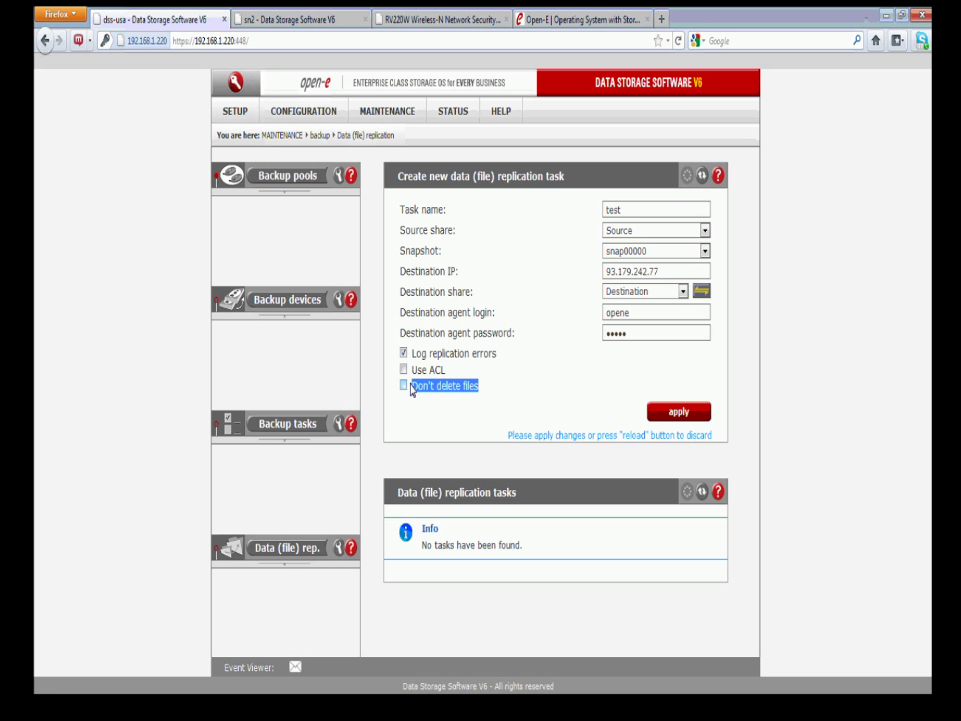
{"action": "left_click", "coordinate": [479, 382]}
{"action": "left_click", "coordinate": [403, 386]}
Save task test and check its details: Source to Destination at 93.179.242.77, ACL off
{"action": "left_click", "coordinate": [665, 412]}
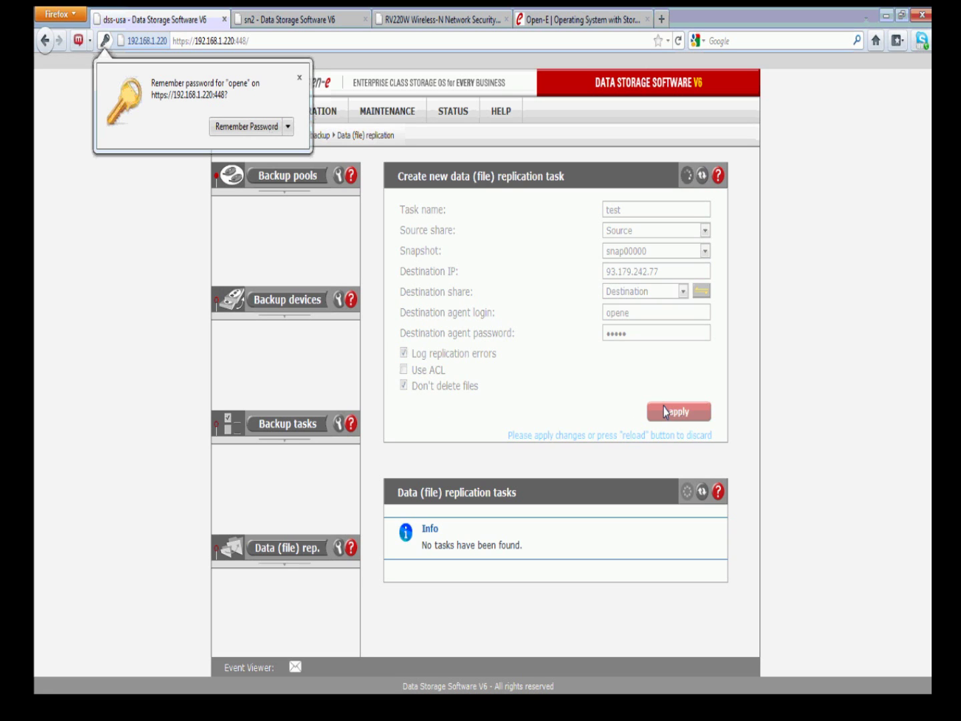
{"action": "left_click", "coordinate": [298, 78]}
{"action": "left_click", "coordinate": [406, 553]}
{"action": "scroll", "coordinate": [512, 513], "scroll_direction": "down", "scroll_amount": 4}
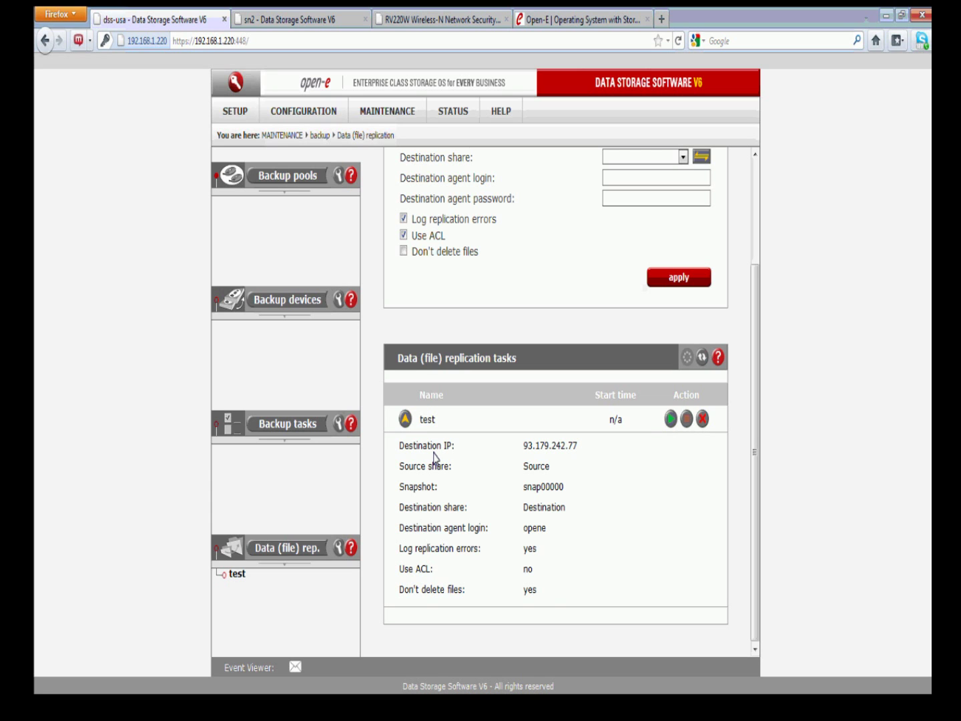
{"action": "scroll", "coordinate": [470, 444], "scroll_direction": "up", "scroll_amount": 3}
{"action": "scroll", "coordinate": [470, 446], "scroll_direction": "down", "scroll_amount": 3}
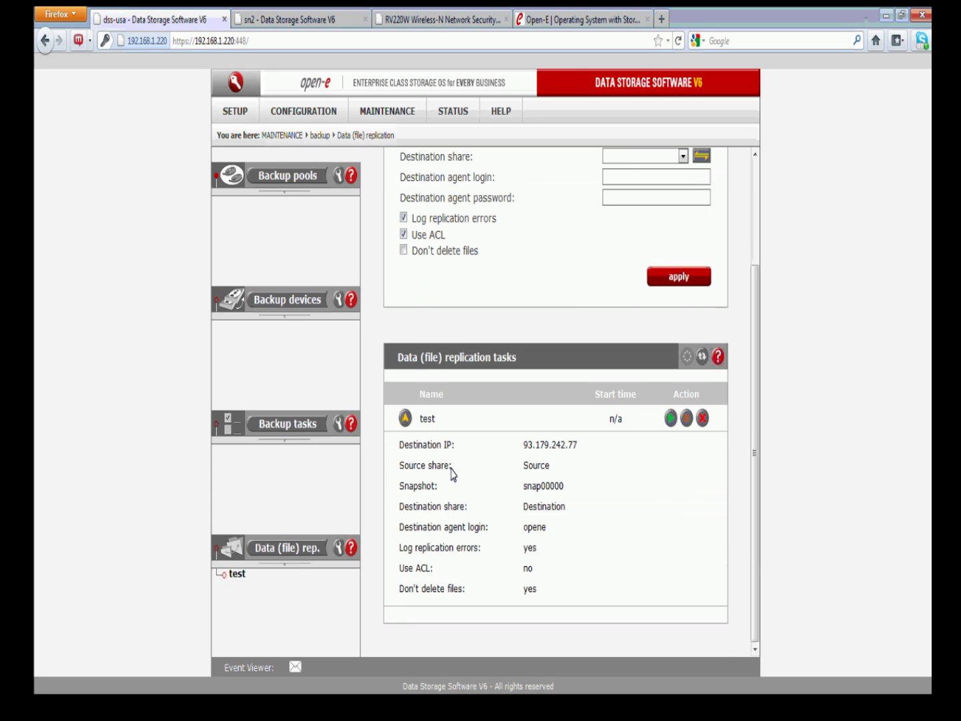
{"action": "left_click", "coordinate": [303, 551]}
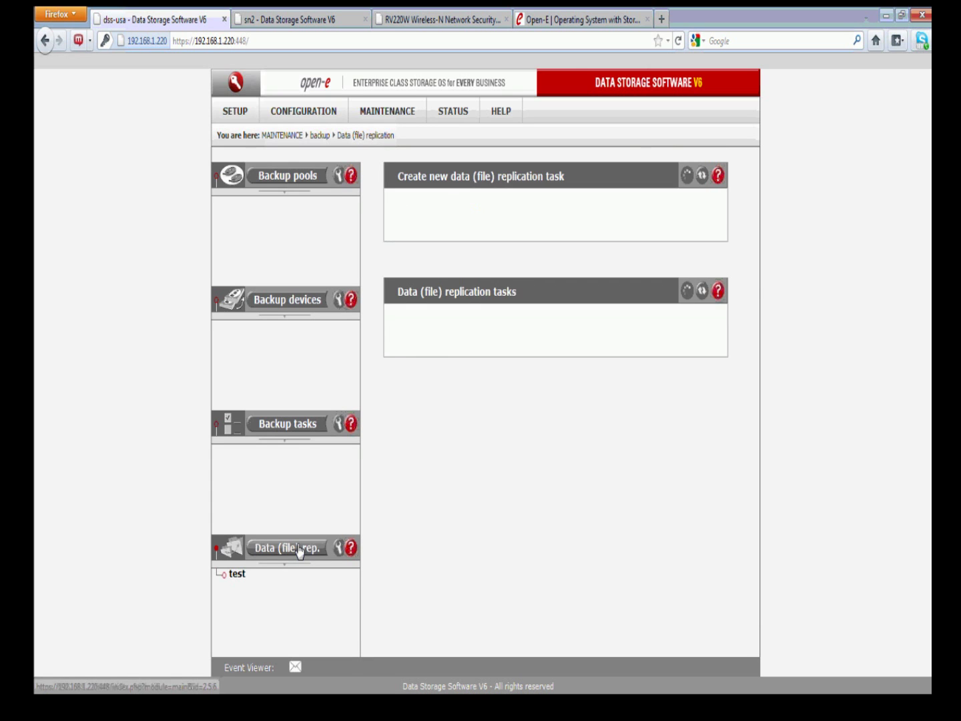
Set task test's schedule to run weekly on Tuesday starting at hour 18
{"action": "left_click", "coordinate": [237, 575]}
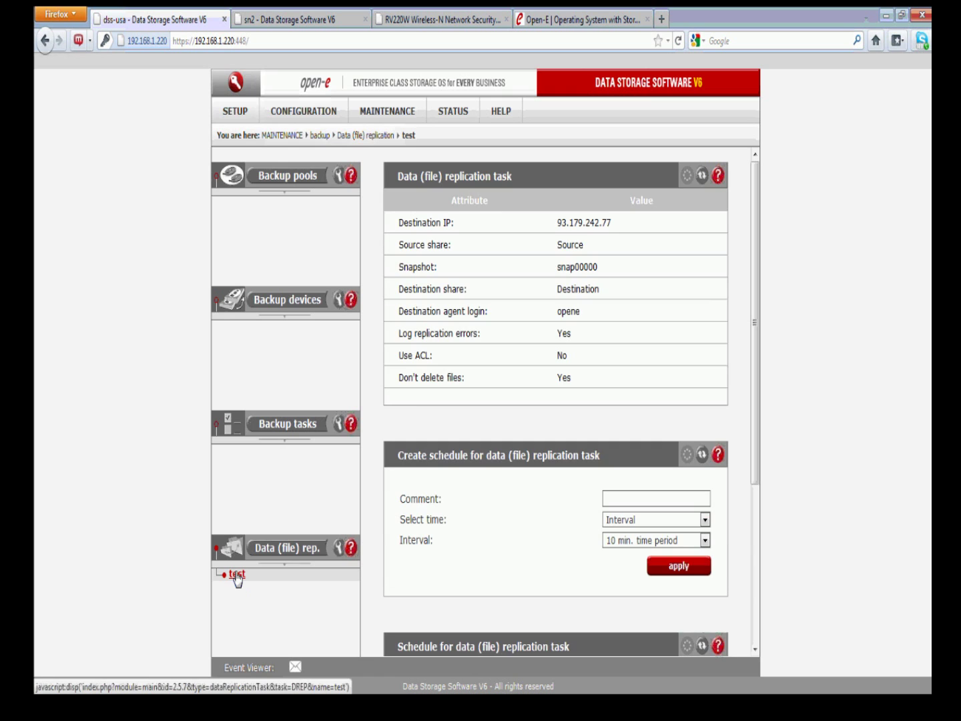
{"action": "scroll", "coordinate": [501, 525], "scroll_direction": "down", "scroll_amount": 3}
{"action": "scroll", "coordinate": [505, 522], "scroll_direction": "down", "scroll_amount": 3}
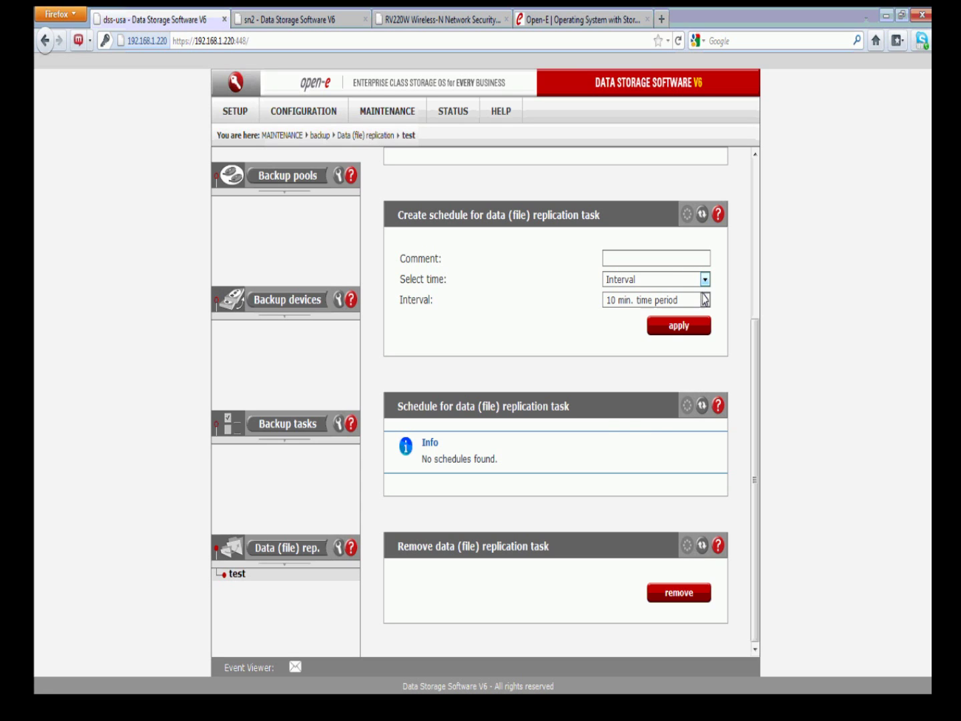
{"action": "left_click", "coordinate": [705, 300]}
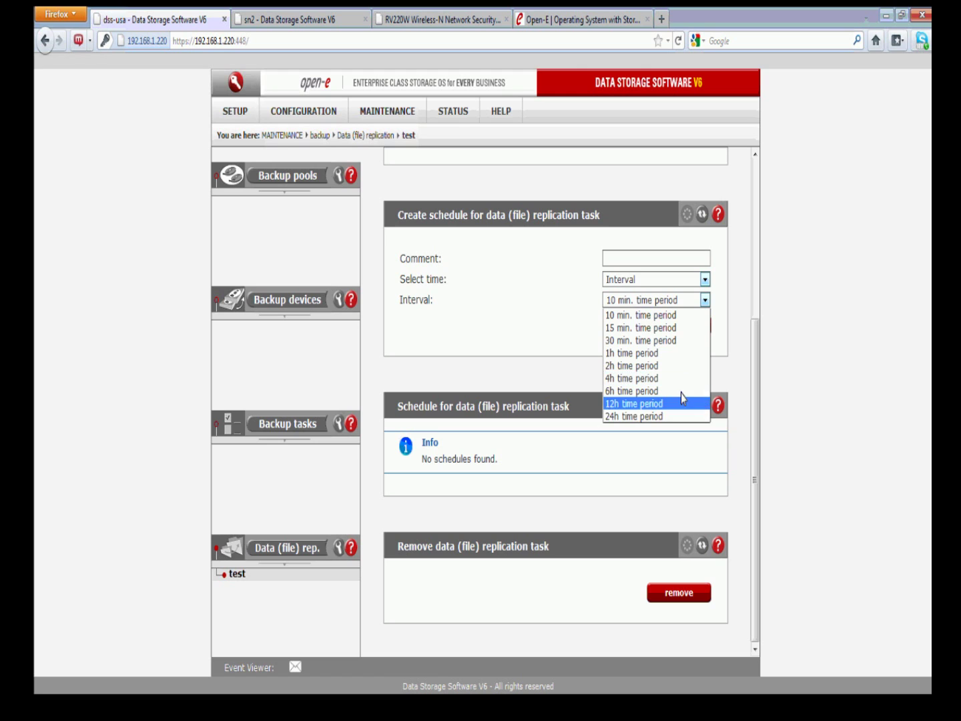
{"action": "left_click", "coordinate": [724, 328]}
{"action": "left_click", "coordinate": [706, 280]}
{"action": "left_click", "coordinate": [634, 307]}
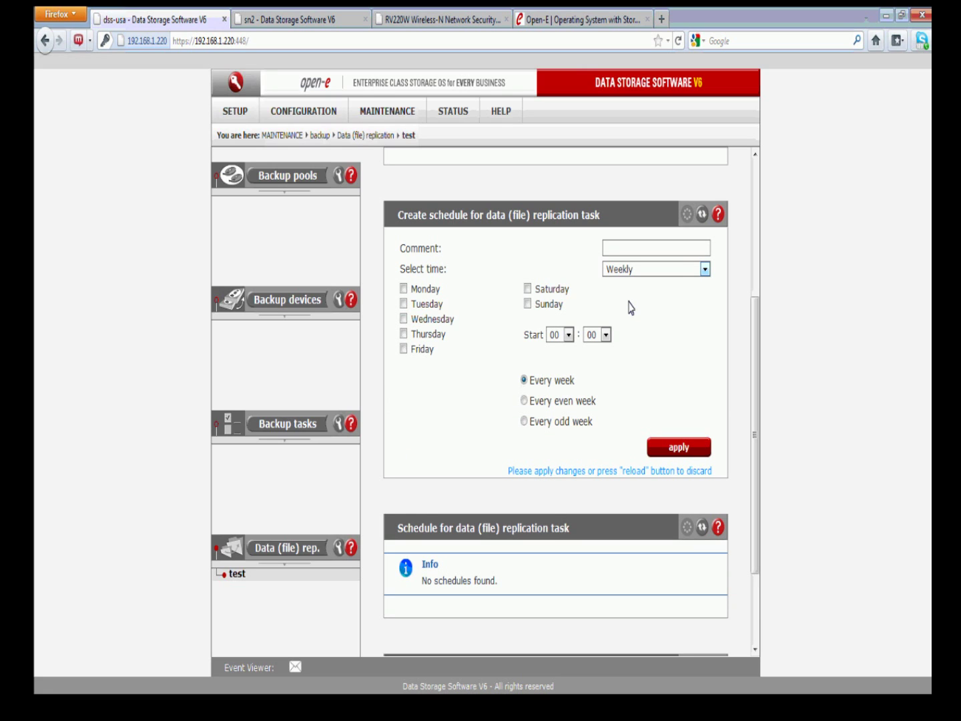
{"action": "left_click", "coordinate": [403, 303]}
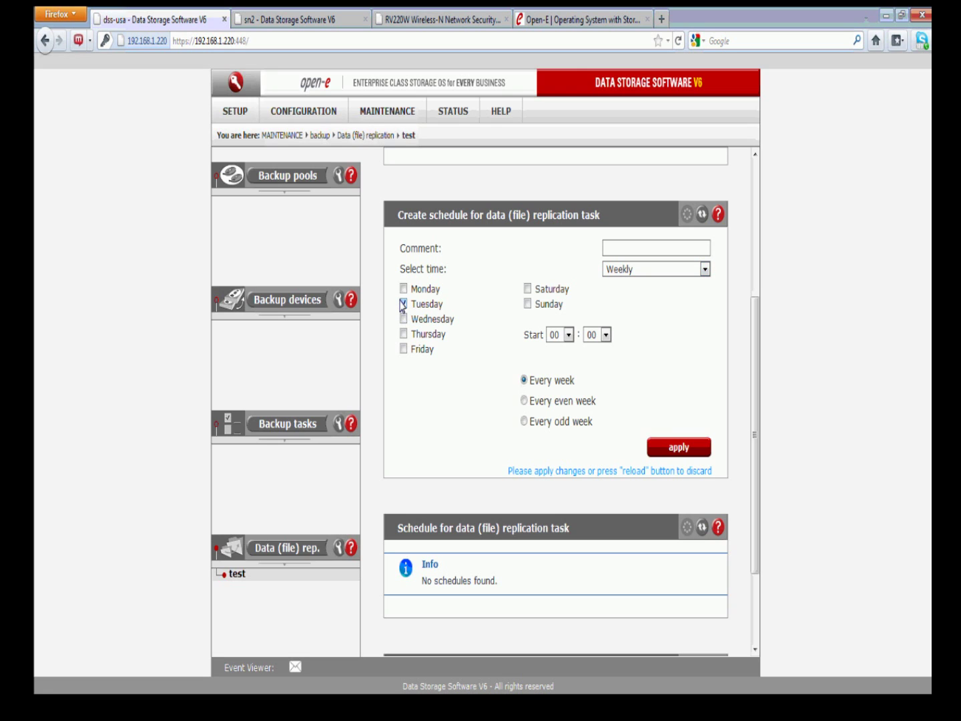
{"action": "left_click", "coordinate": [567, 334]}
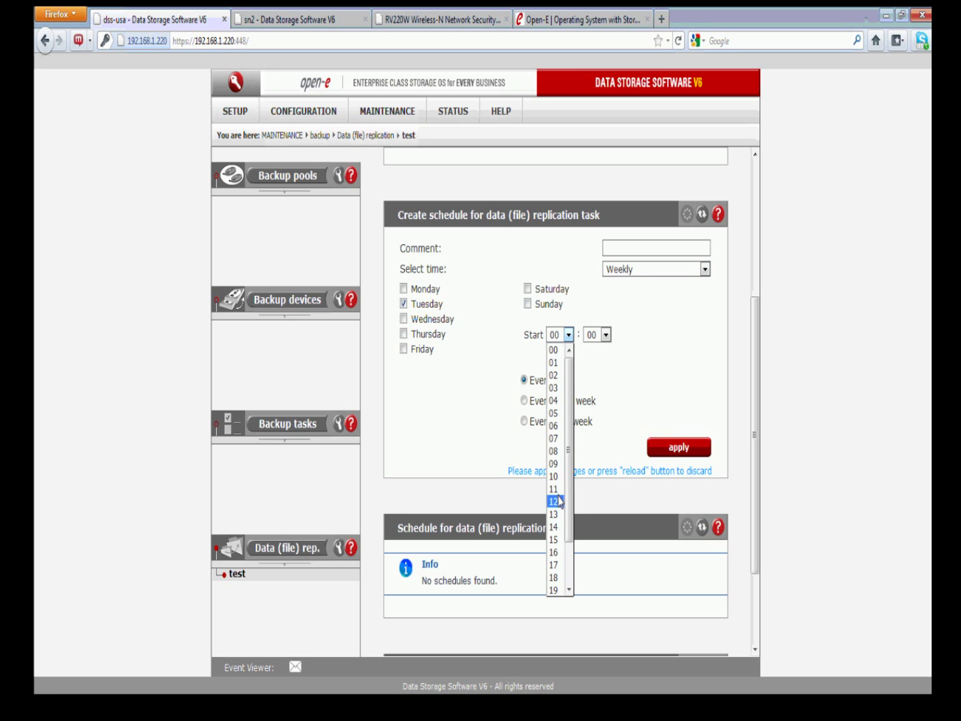
{"action": "left_click", "coordinate": [558, 578]}
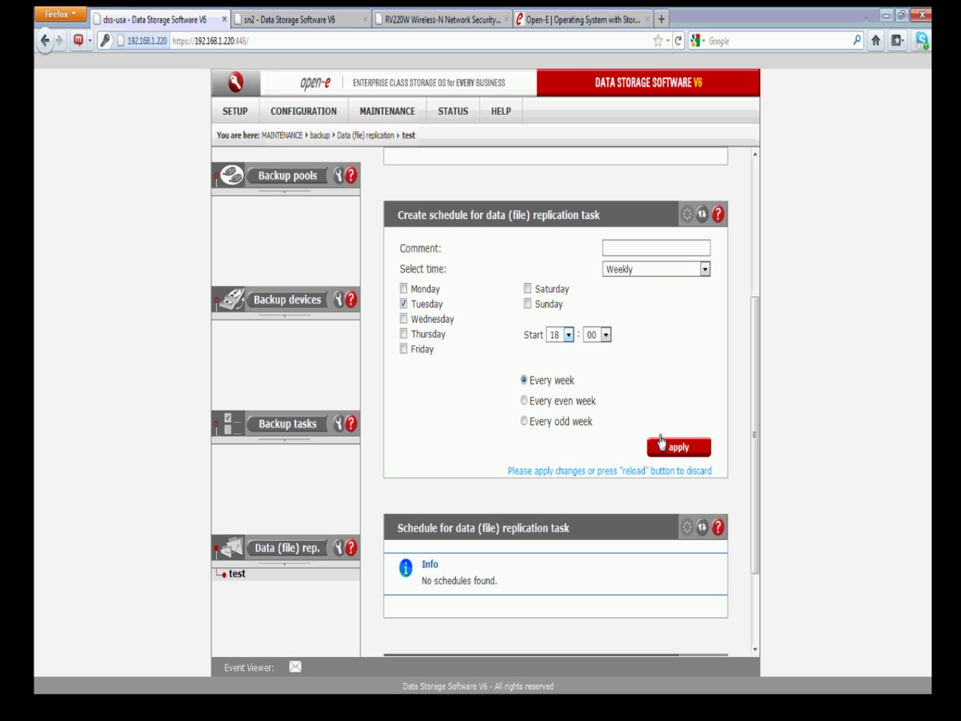
Name the schedule DRep, without a hyphen, and save it
{"action": "left_click", "coordinate": [638, 254]}
{"action": "type", "text": "D-"}
{"action": "type", "text": "Rep"}
{"action": "left_click", "coordinate": [675, 449]}
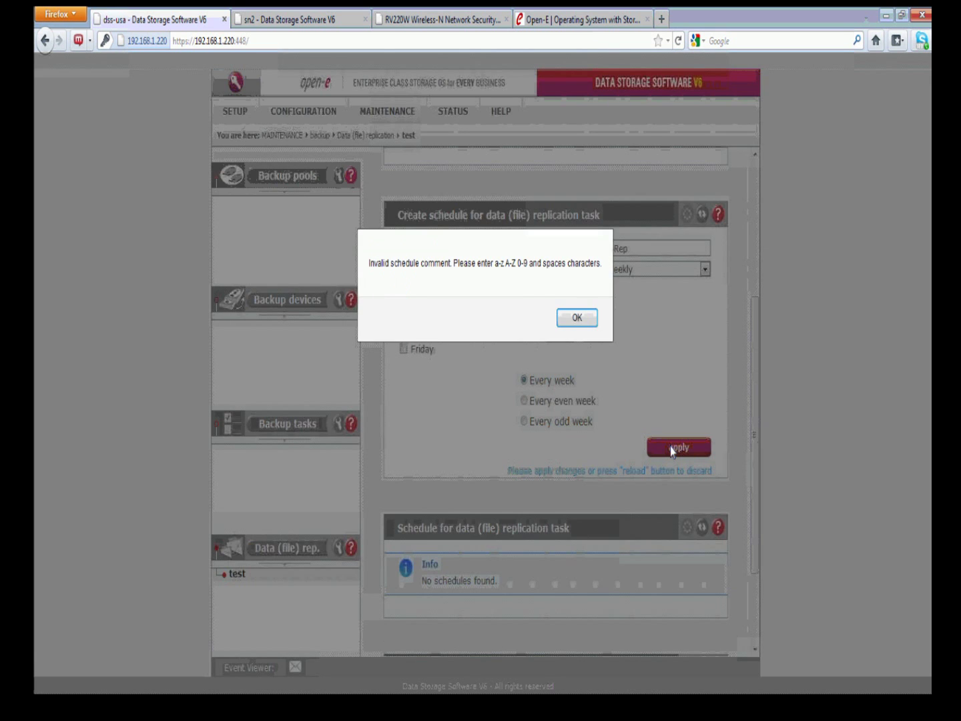
{"action": "left_click", "coordinate": [577, 318]}
{"action": "left_click", "coordinate": [612, 248]}
{"action": "key", "text": "BackSpace"}
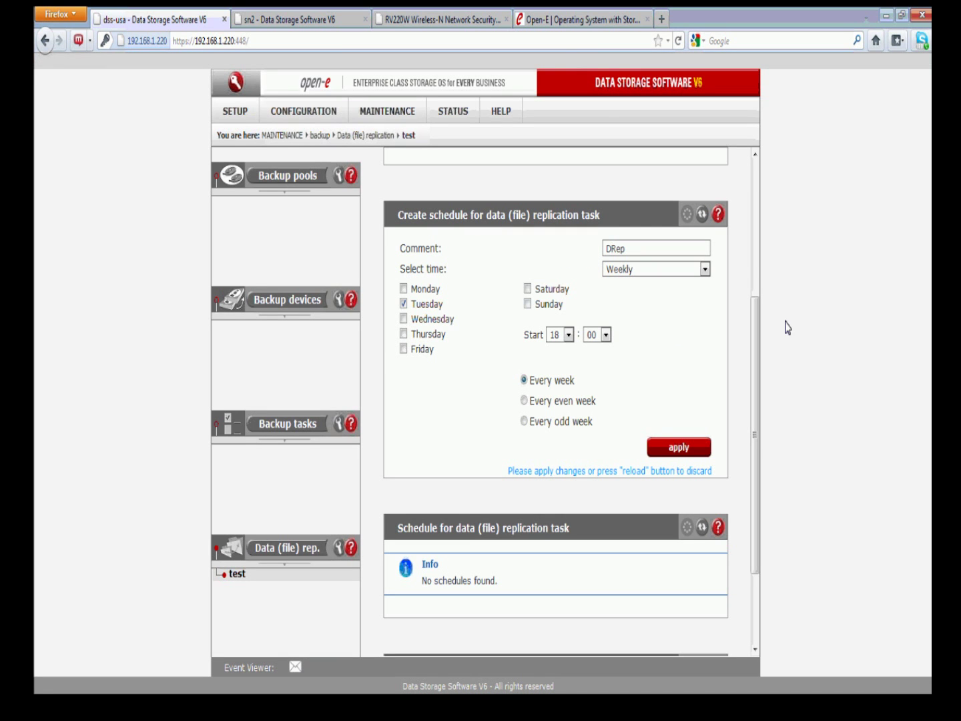
{"action": "left_click", "coordinate": [698, 440]}
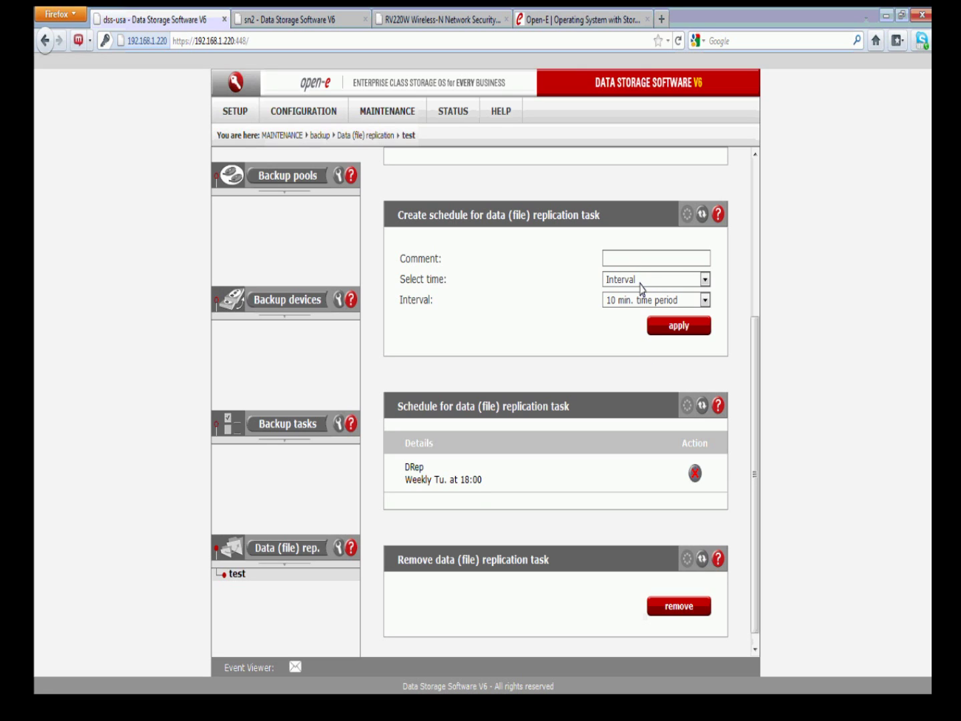
Add a trial 10-minute interval schedule, delete it, and return to the replication overview
{"action": "left_click", "coordinate": [656, 328]}
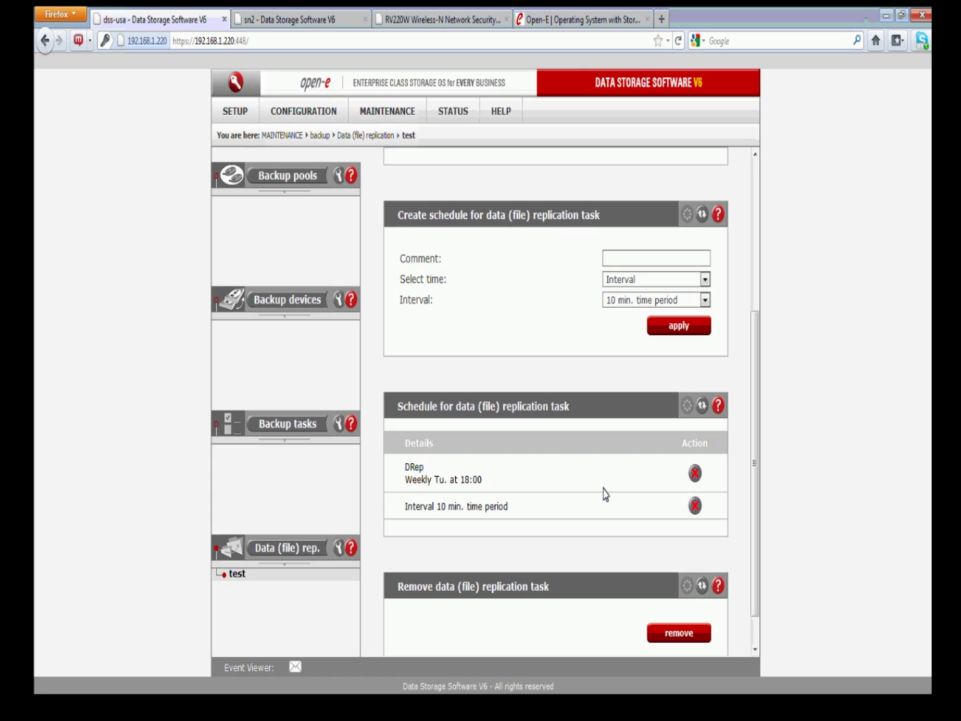
{"action": "left_click", "coordinate": [694, 506]}
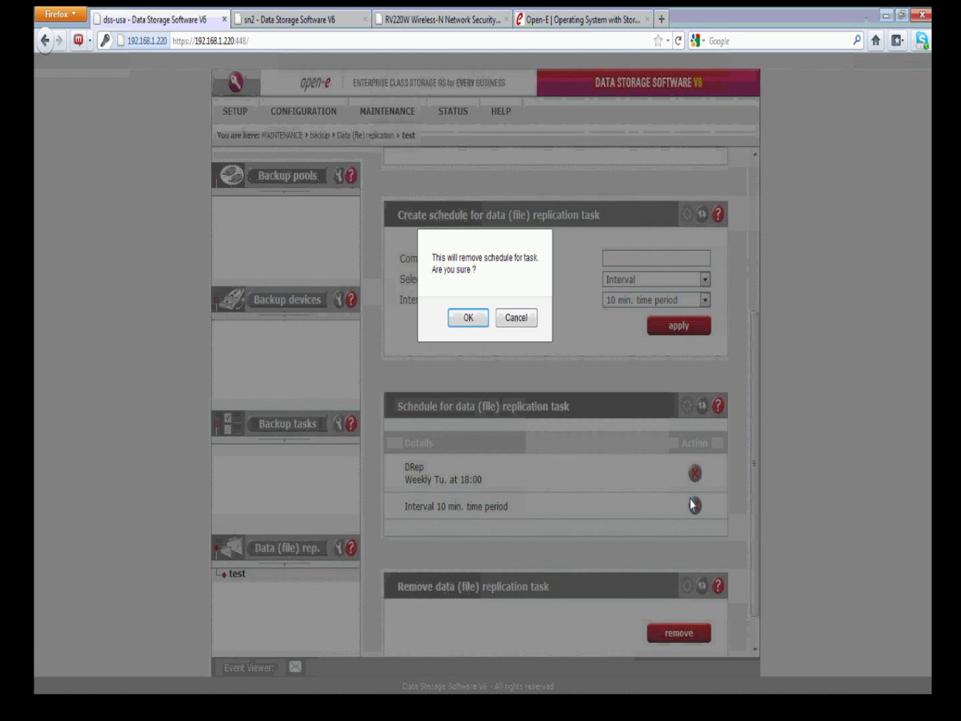
{"action": "left_click", "coordinate": [472, 318]}
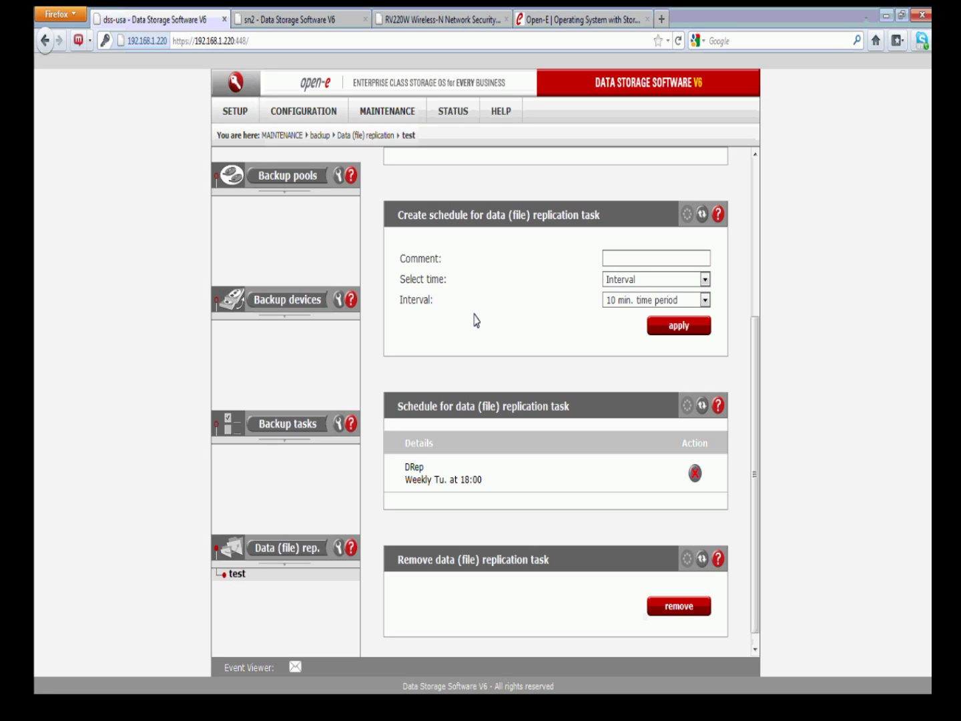
{"action": "left_click", "coordinate": [272, 552]}
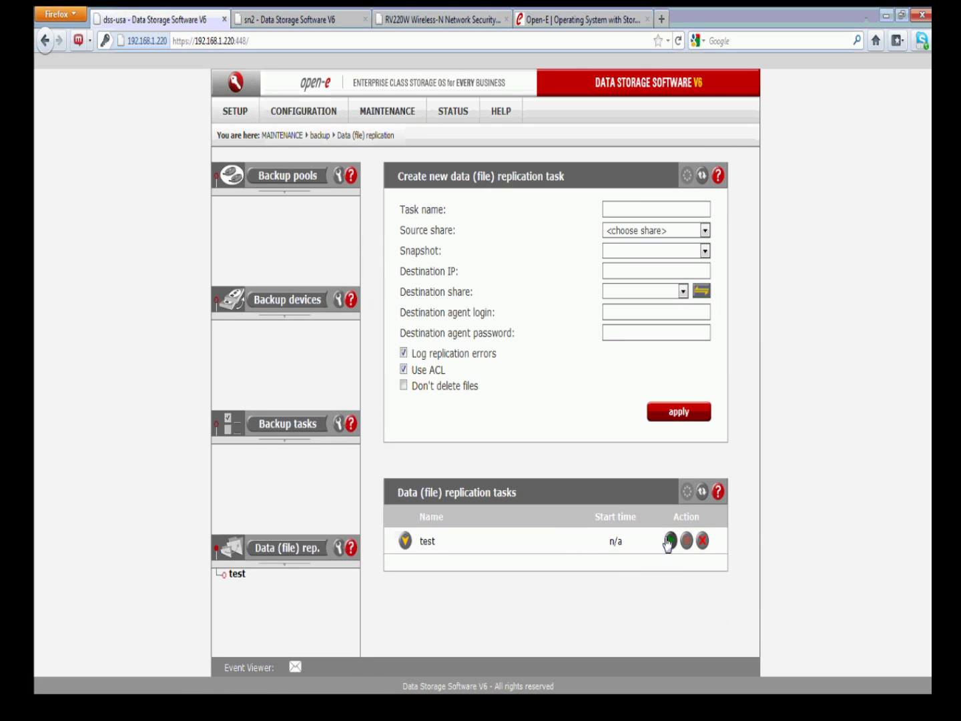
{"action": "left_click", "coordinate": [670, 540]}
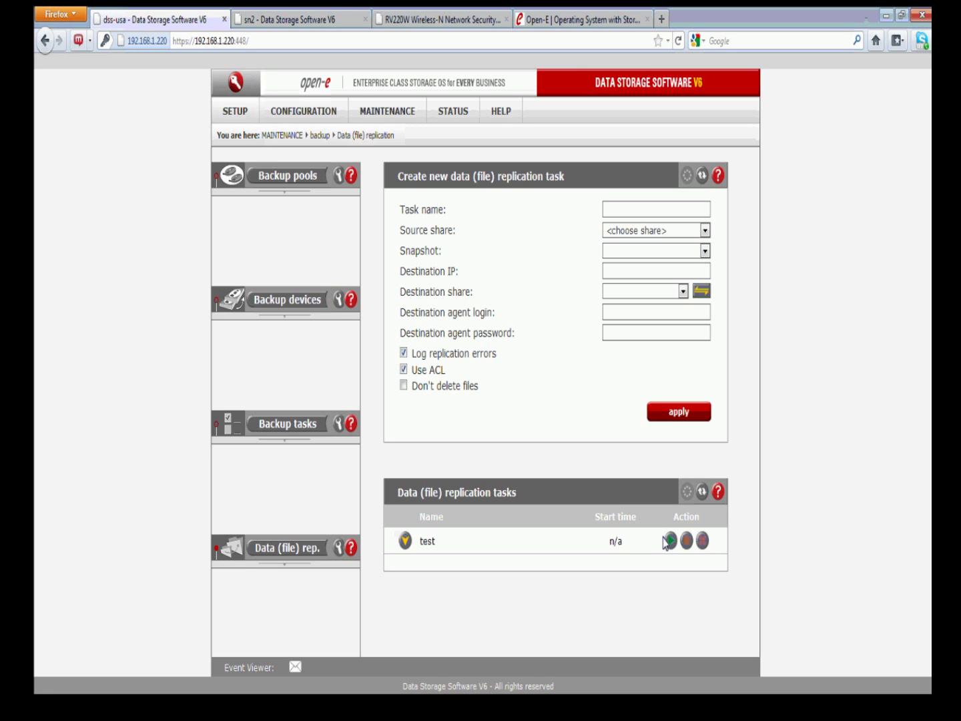
{"action": "left_click", "coordinate": [410, 544]}
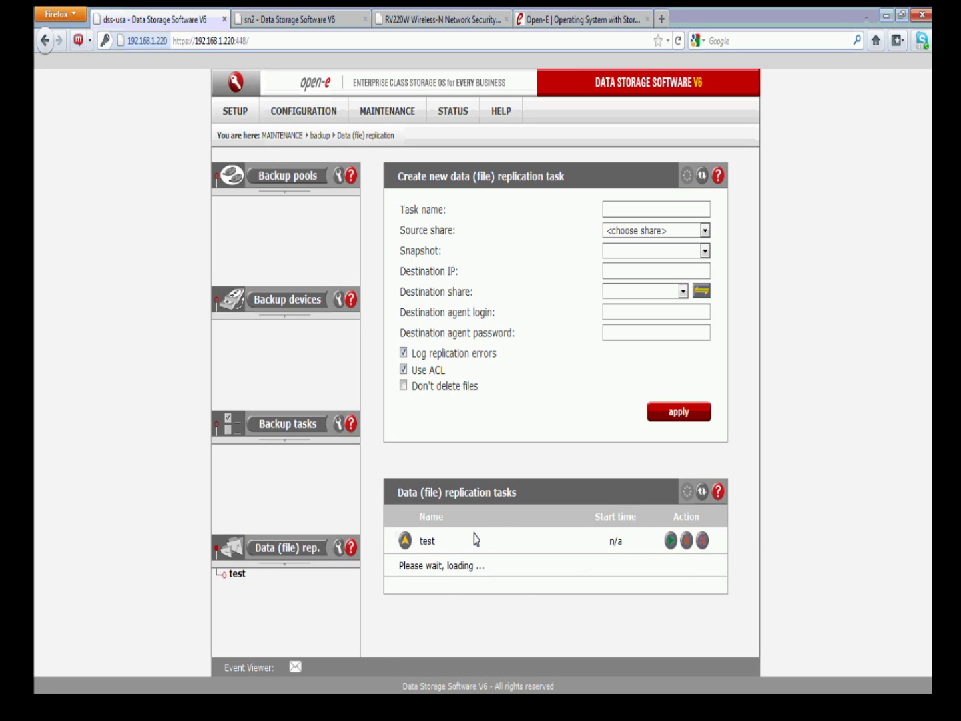
{"action": "scroll", "coordinate": [538, 522], "scroll_direction": "down", "scroll_amount": 2}
{"action": "scroll", "coordinate": [539, 524], "scroll_direction": "down", "scroll_amount": 2}
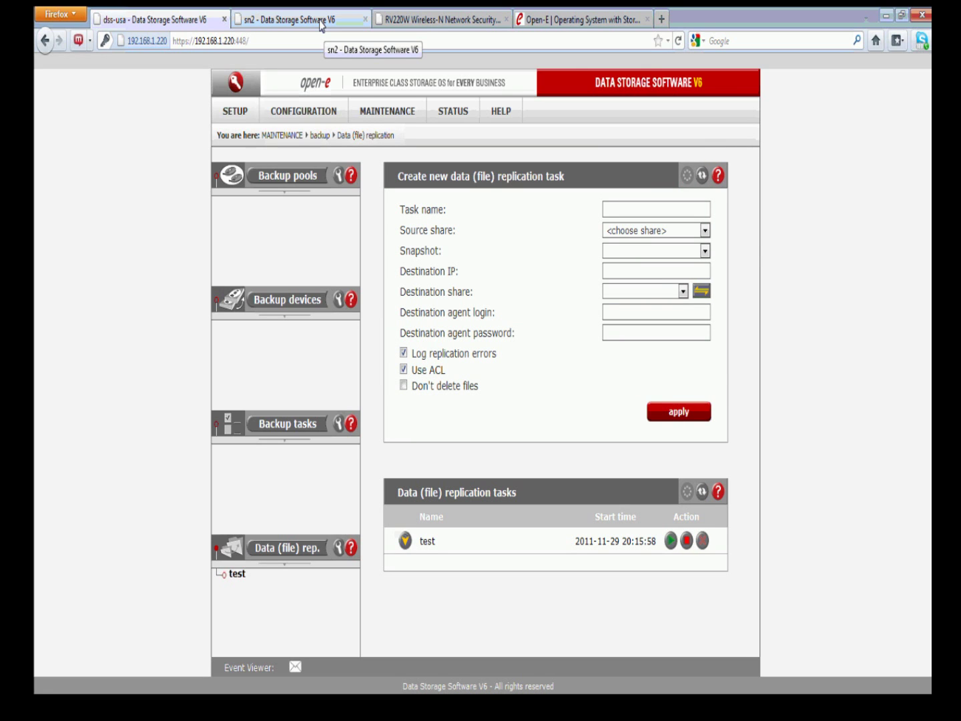
In the Tasks status log, confirm test finished with 18 files and 0.83 MB sent, then switch to sn2
{"action": "left_click", "coordinate": [452, 112]}
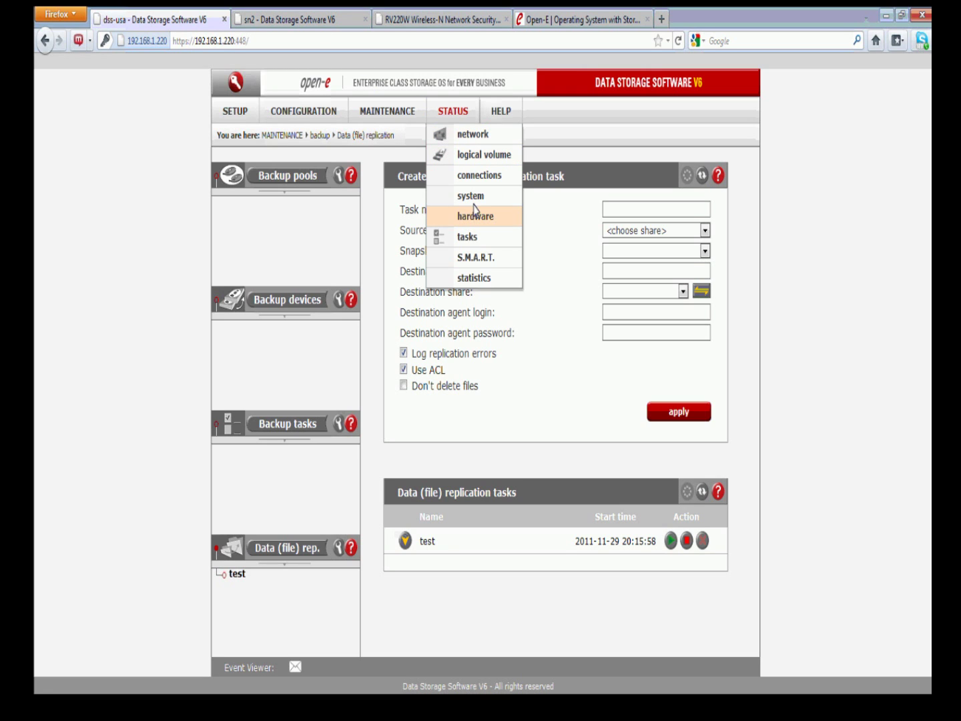
{"action": "left_click", "coordinate": [478, 238]}
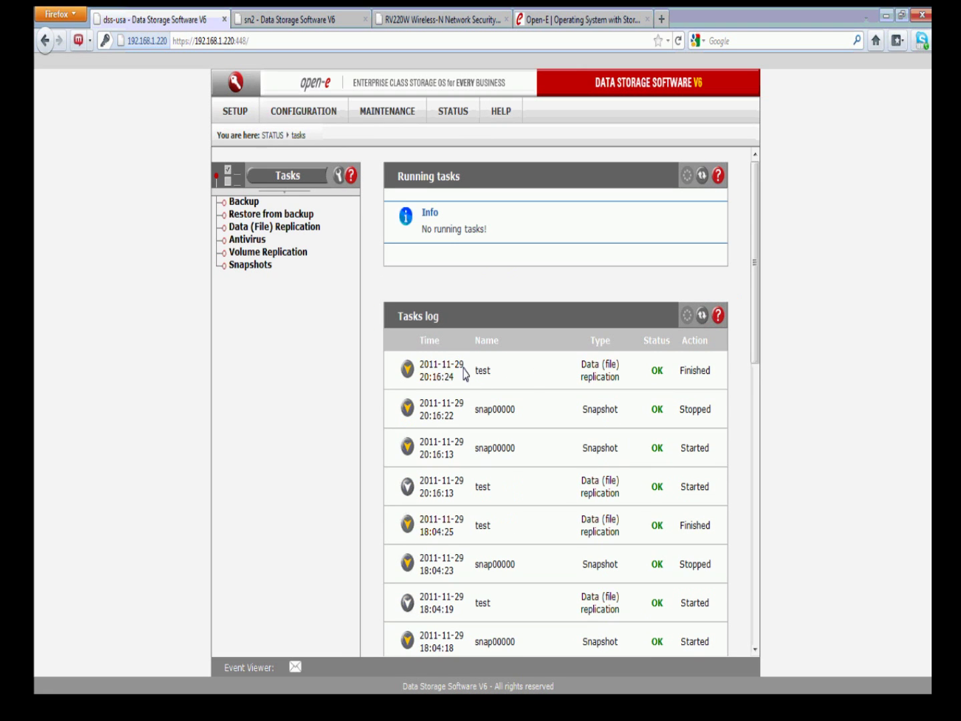
{"action": "left_click_drag", "start_coordinate": [492, 370], "coordinate": [469, 371]}
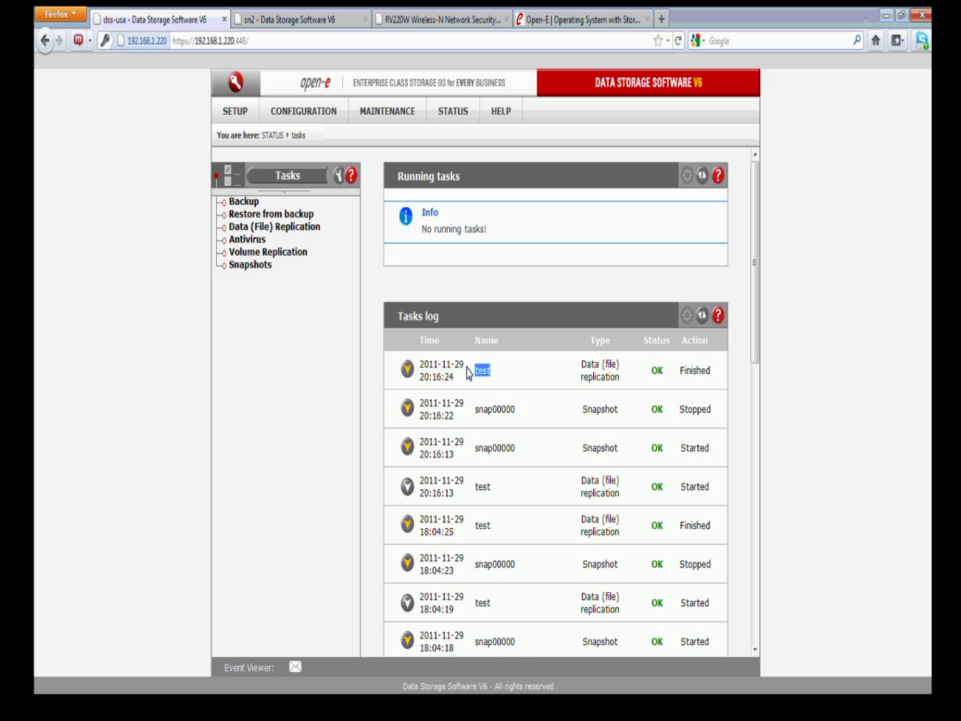
{"action": "left_click", "coordinate": [407, 369]}
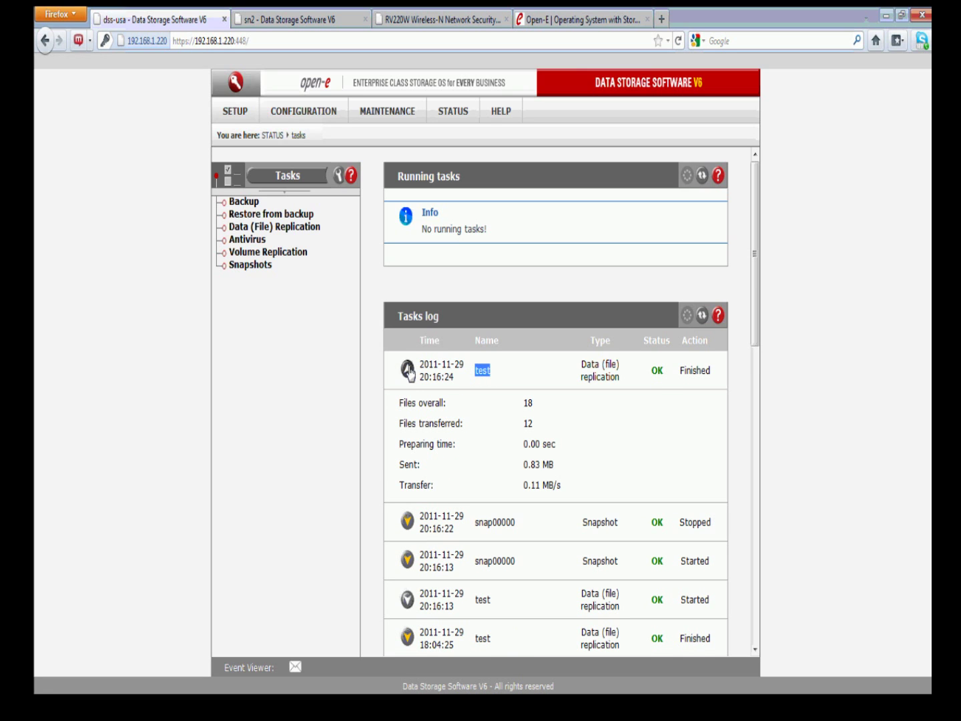
{"action": "left_click_drag", "start_coordinate": [530, 399], "coordinate": [521, 402]}
{"action": "mouse_move", "coordinate": [553, 465]}
{"action": "left_mouse_down"}
{"action": "mouse_move", "coordinate": [530, 465]}
{"action": "mouse_move", "coordinate": [541, 474]}
{"action": "left_mouse_up"}
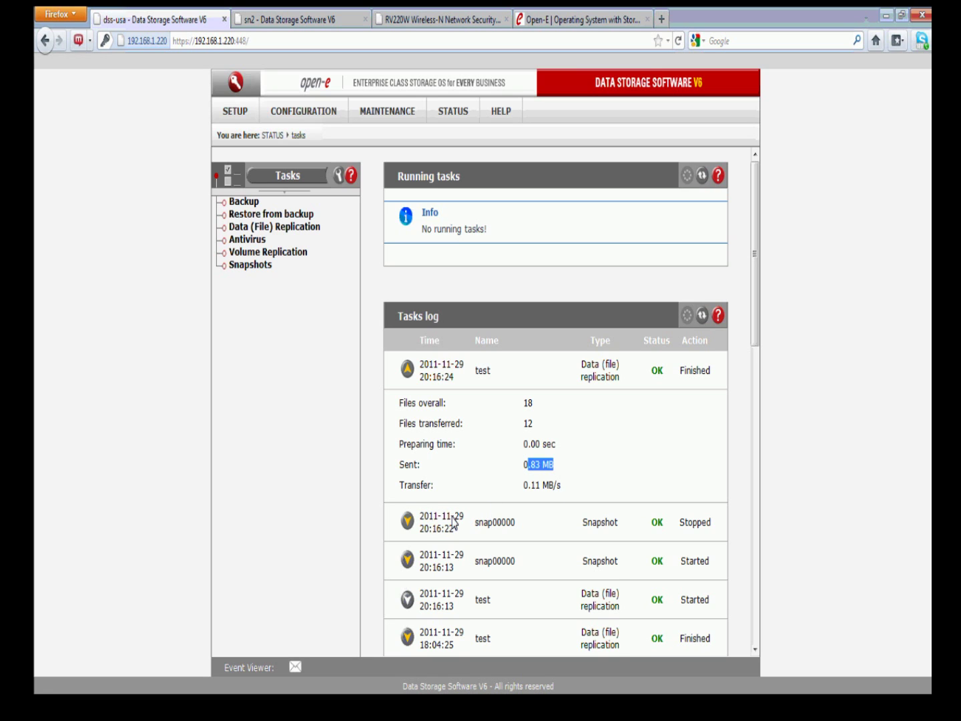
{"action": "left_click", "coordinate": [407, 522]}
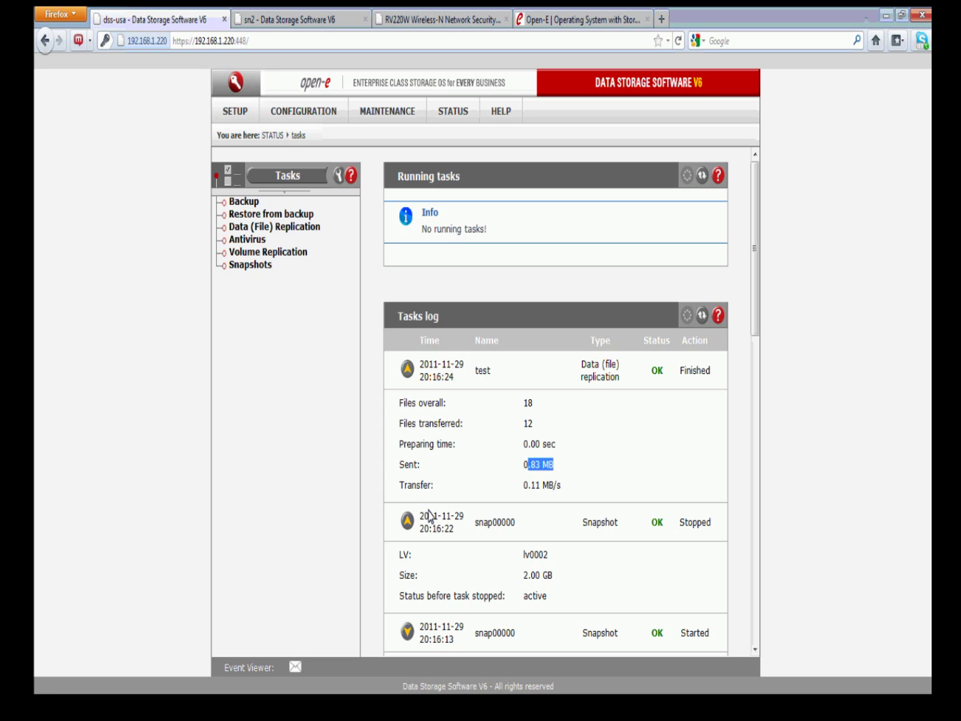
{"action": "left_click", "coordinate": [340, 21]}
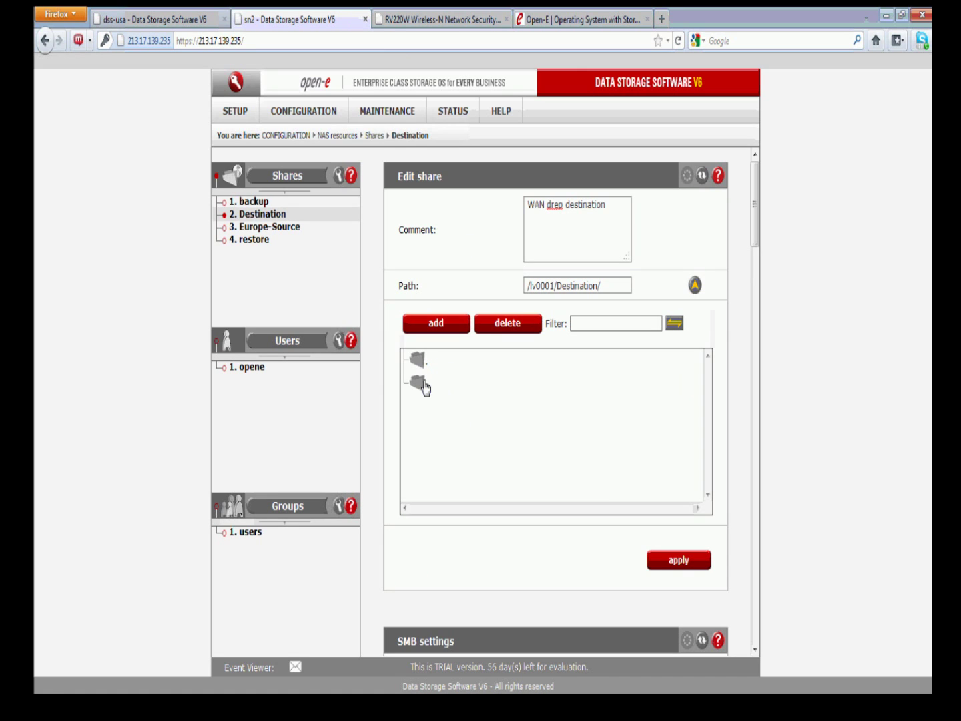
{"action": "left_click", "coordinate": [278, 215]}
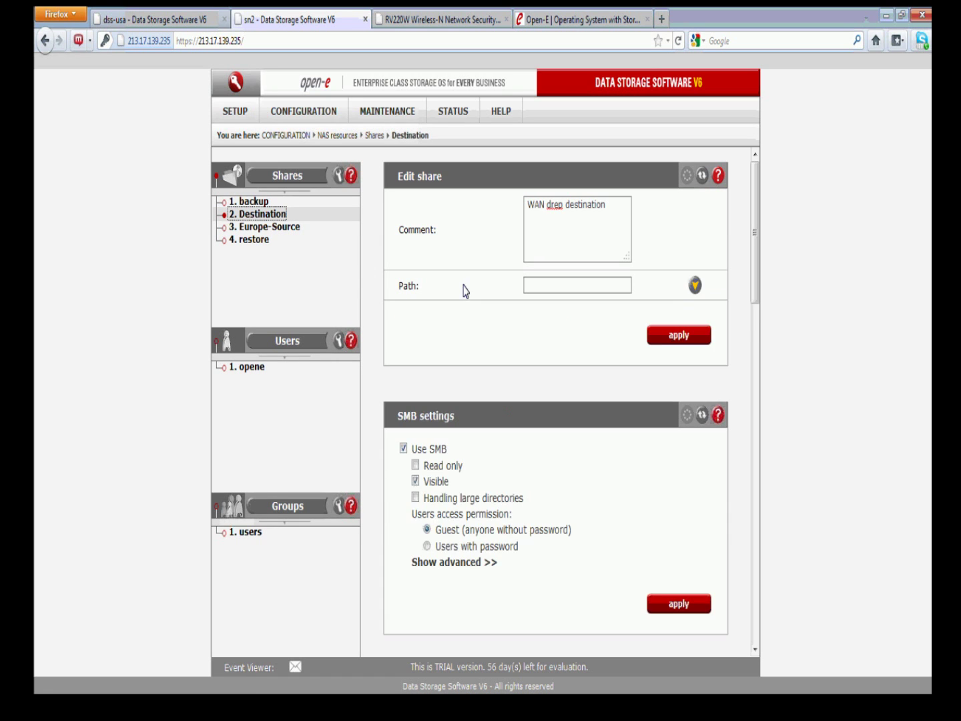
{"action": "left_click", "coordinate": [694, 285]}
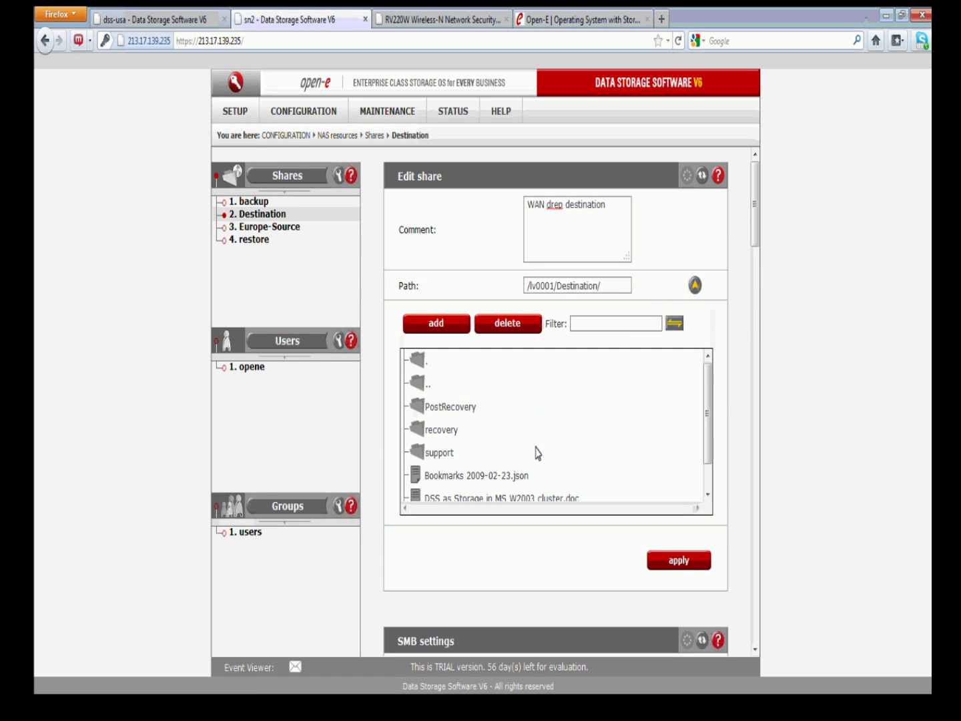
{"action": "left_click_drag", "start_coordinate": [707, 426], "coordinate": [706, 441]}
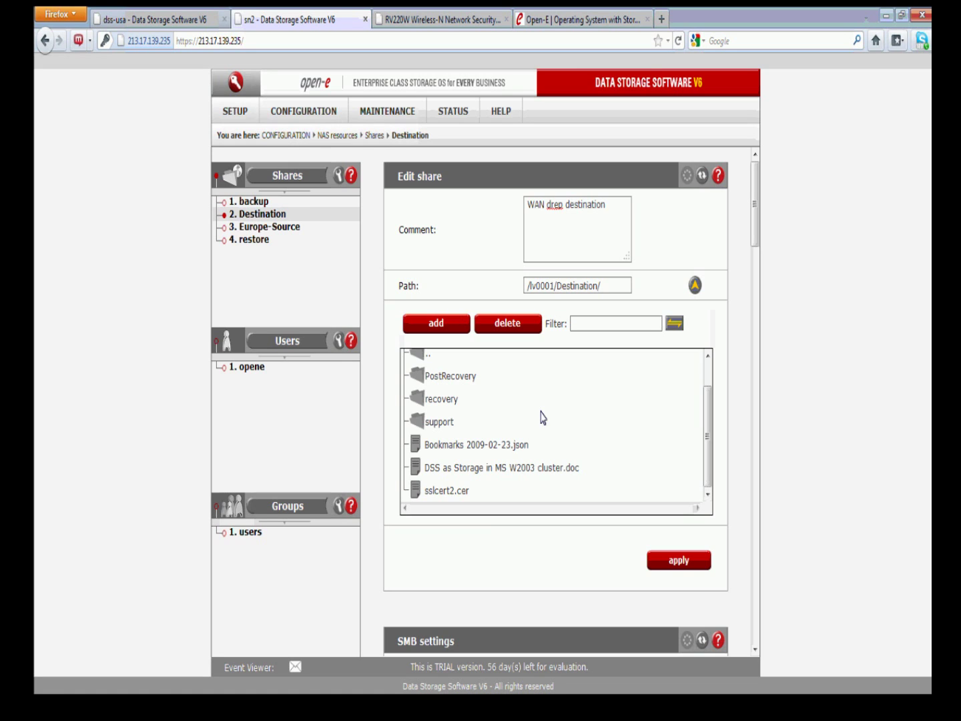
{"action": "left_click", "coordinate": [291, 230]}
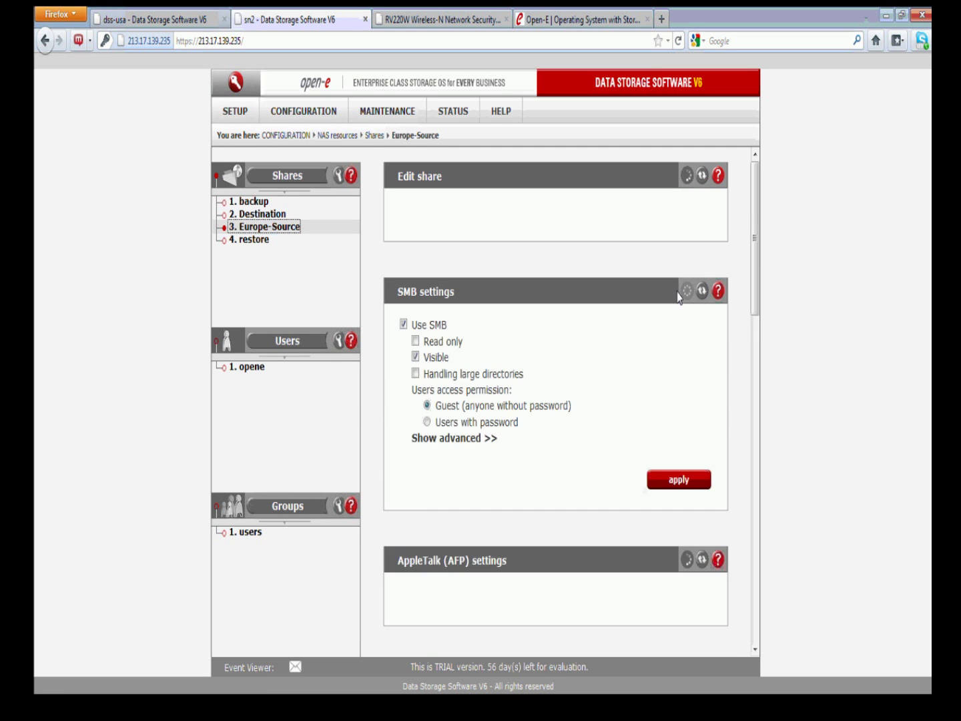
{"action": "left_click", "coordinate": [693, 286]}
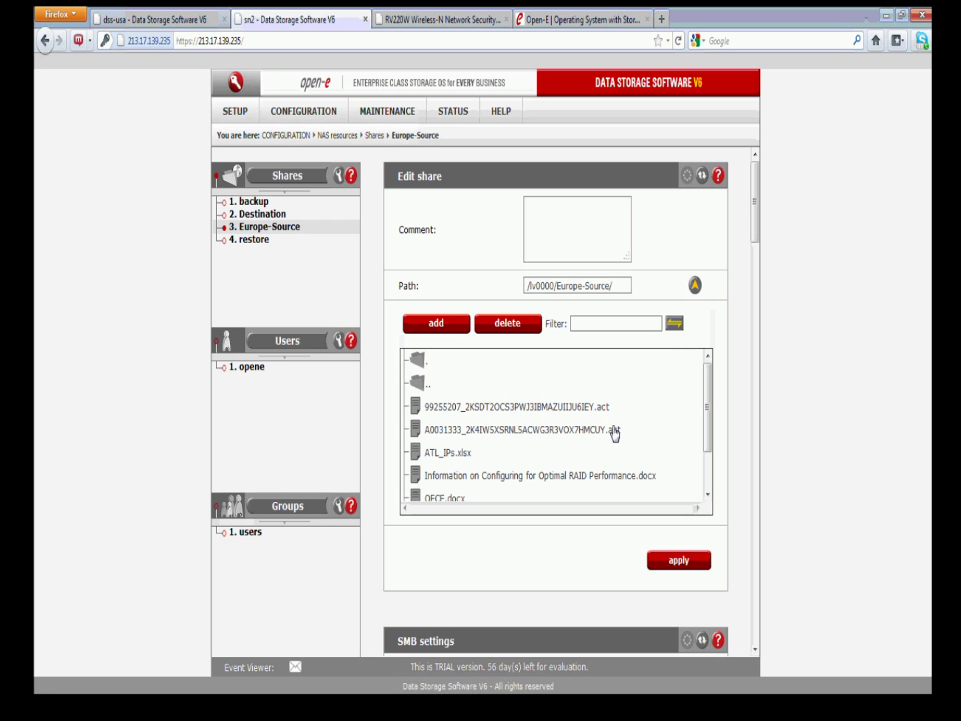
{"action": "mouse_move", "coordinate": [706, 400]}
{"action": "left_mouse_down"}
{"action": "mouse_move", "coordinate": [707, 432]}
{"action": "mouse_move", "coordinate": [708, 400]}
{"action": "mouse_move", "coordinate": [710, 409]}
{"action": "left_mouse_up"}
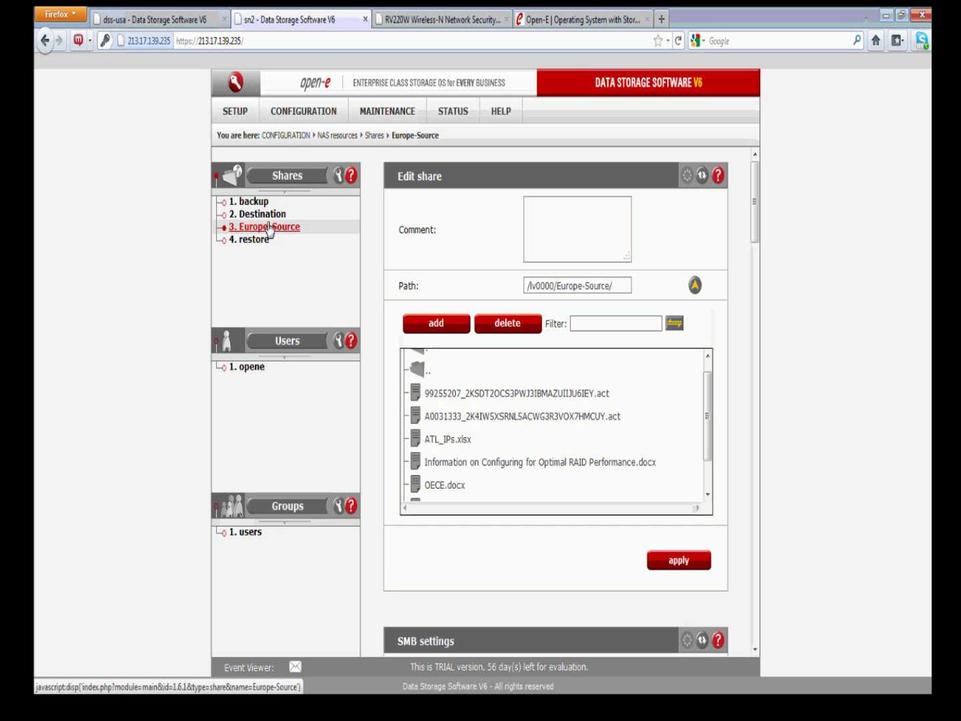
{"action": "left_click", "coordinate": [198, 21]}
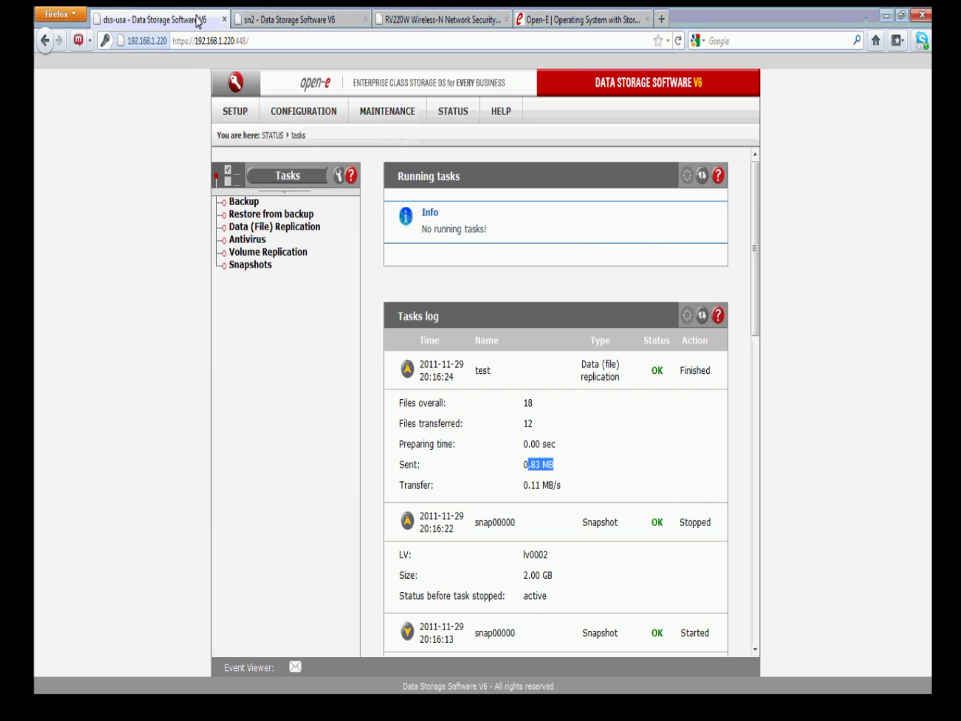
In NAS settings, confirm the data (file) replication agent is enabled
{"action": "left_click", "coordinate": [294, 112]}
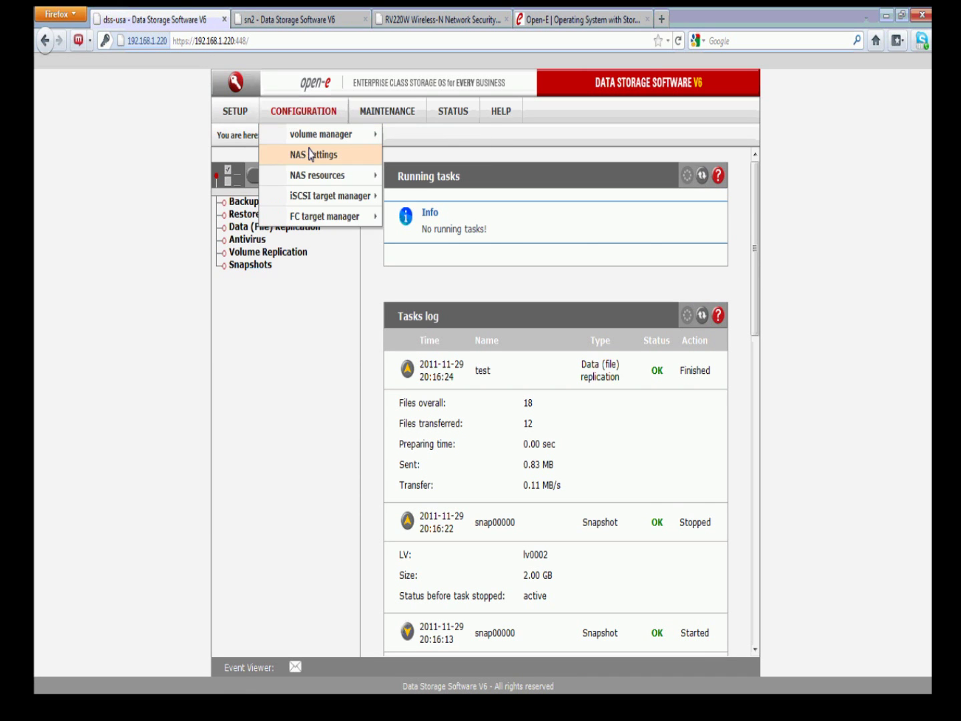
{"action": "left_click", "coordinate": [316, 159]}
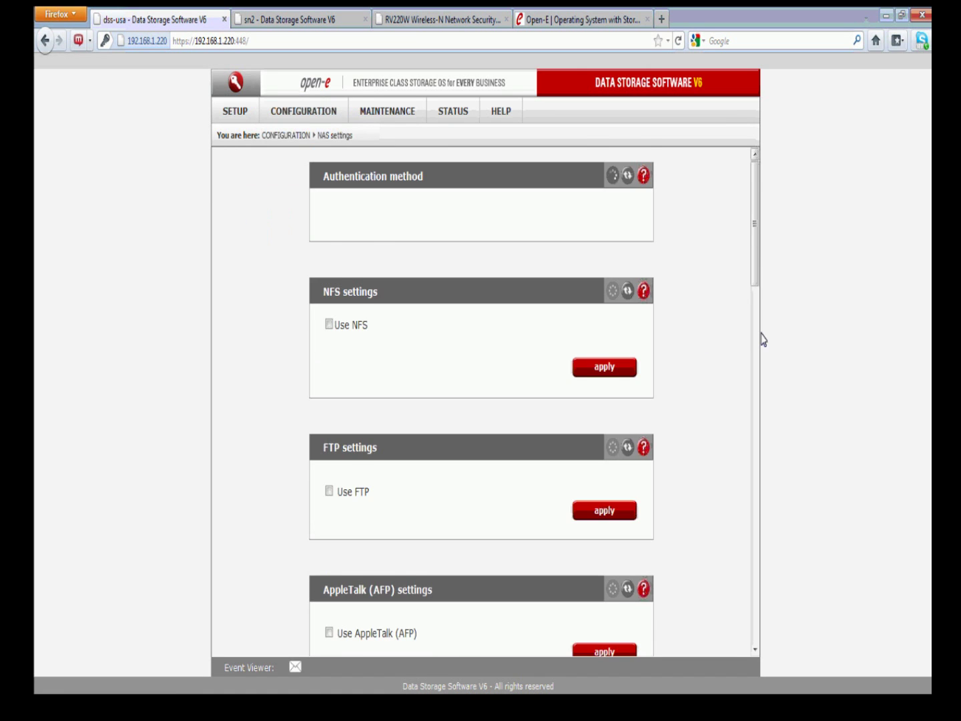
{"action": "scroll", "coordinate": [755, 326], "scroll_direction": "down", "scroll_amount": 5}
{"action": "left_click_drag", "start_coordinate": [751, 312], "coordinate": [754, 557]}
{"action": "left_click_drag", "start_coordinate": [473, 438], "coordinate": [333, 430]}
Go to the NAS resources Shares page on dss-usa
{"action": "left_click", "coordinate": [291, 112]}
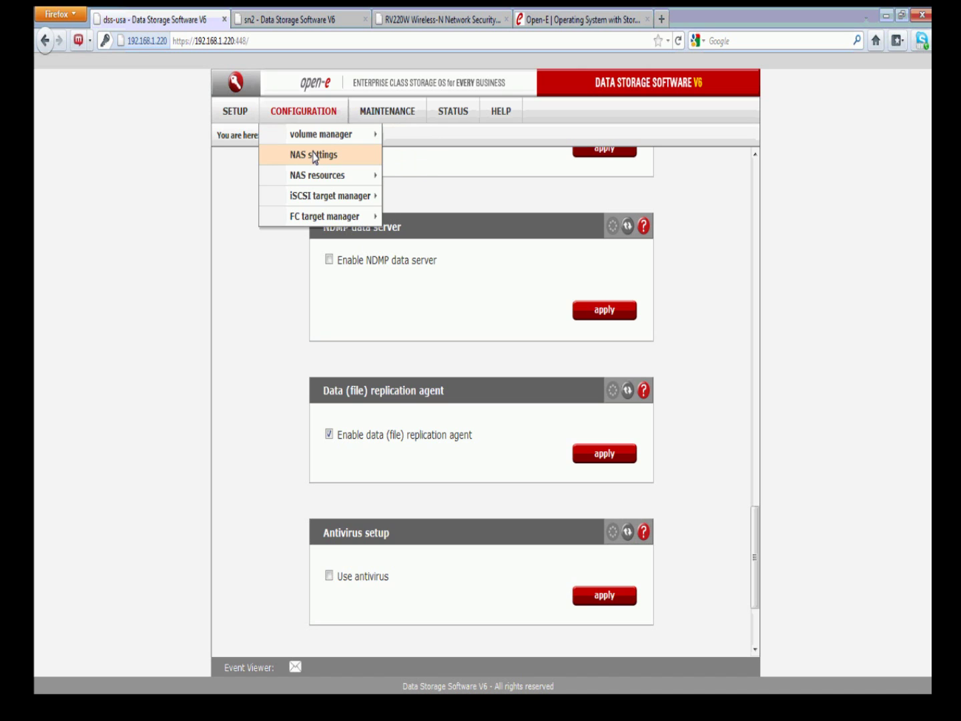
{"action": "mouse_move", "coordinate": [366, 175]}
{"action": "left_click", "coordinate": [407, 175]}
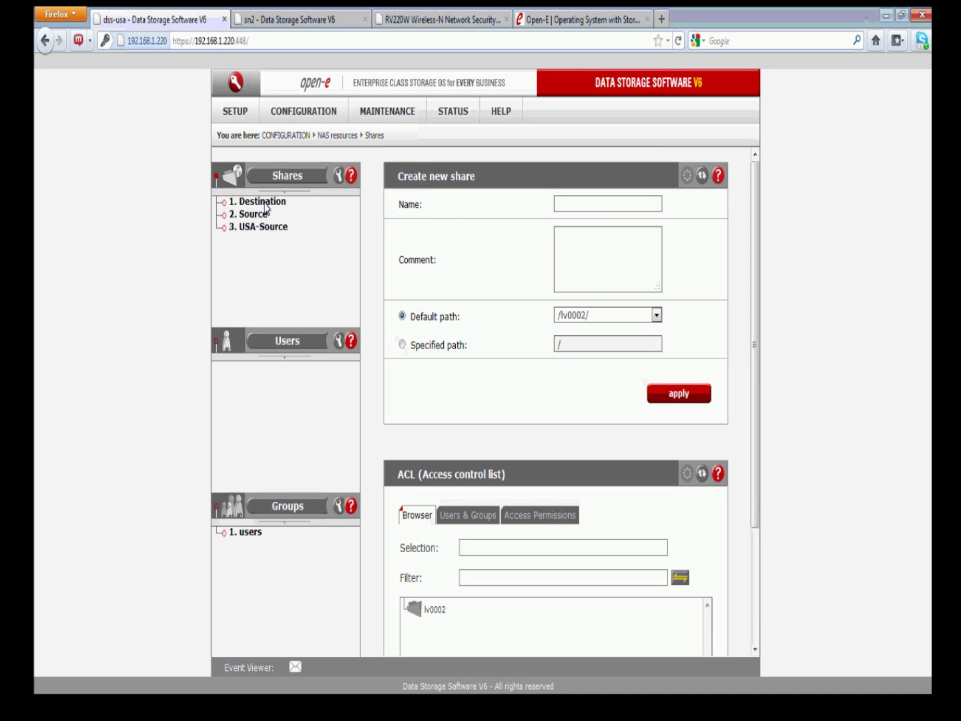
Browse the Destination share and delete the .act file, ATL_IPs.xlsx and the Optimal RAID Performance document
{"action": "left_click", "coordinate": [270, 201]}
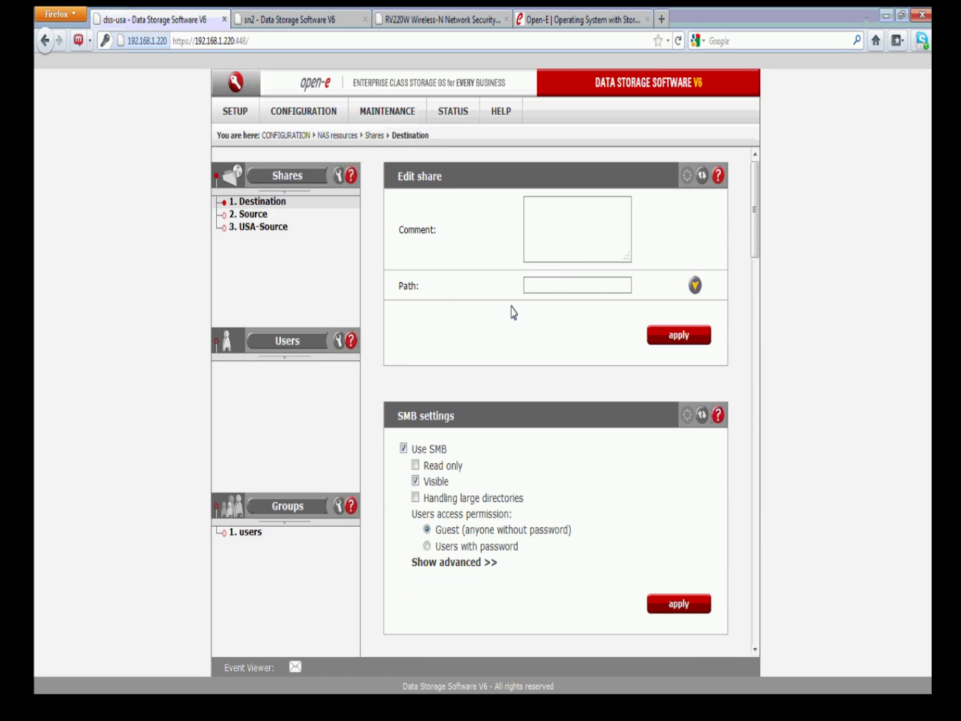
{"action": "left_click", "coordinate": [694, 286]}
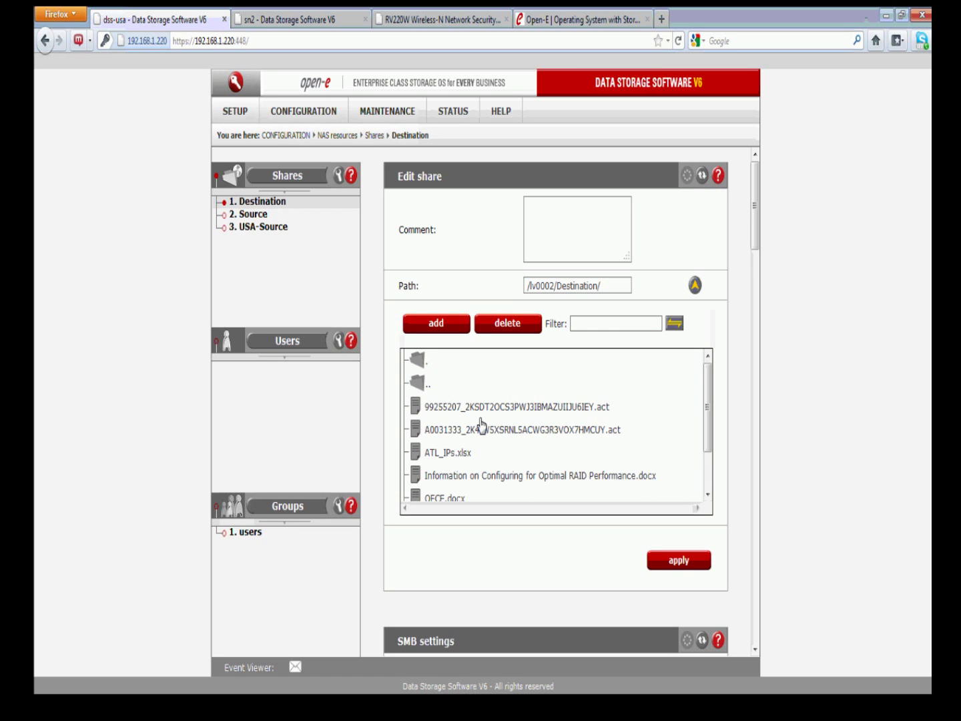
{"action": "left_click", "coordinate": [460, 406]}
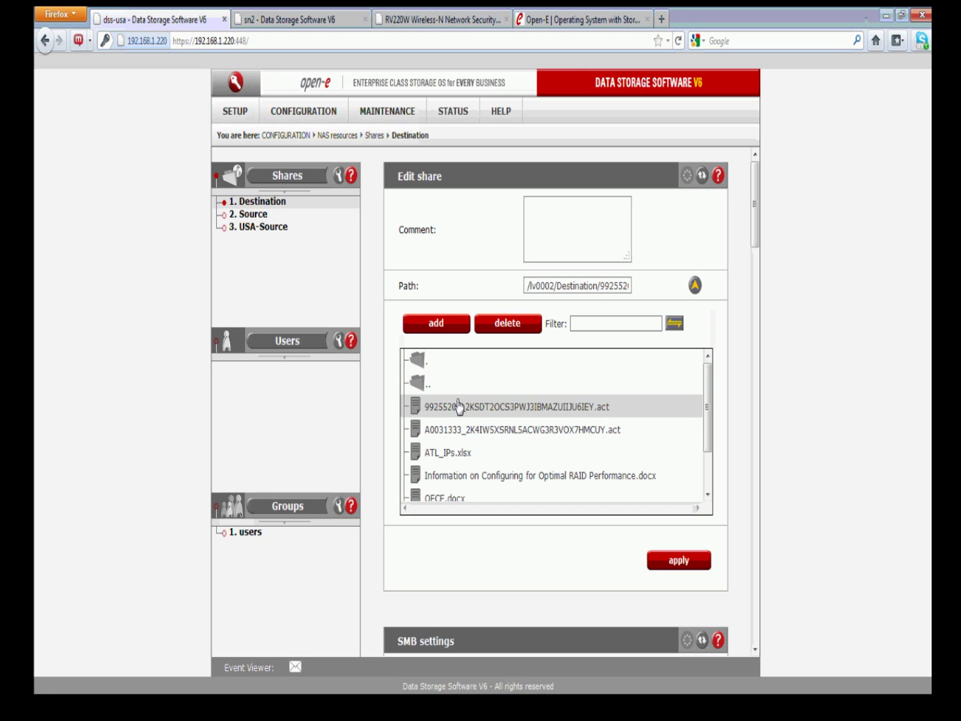
{"action": "left_click", "coordinate": [501, 324]}
{"action": "key", "text": "Return"}
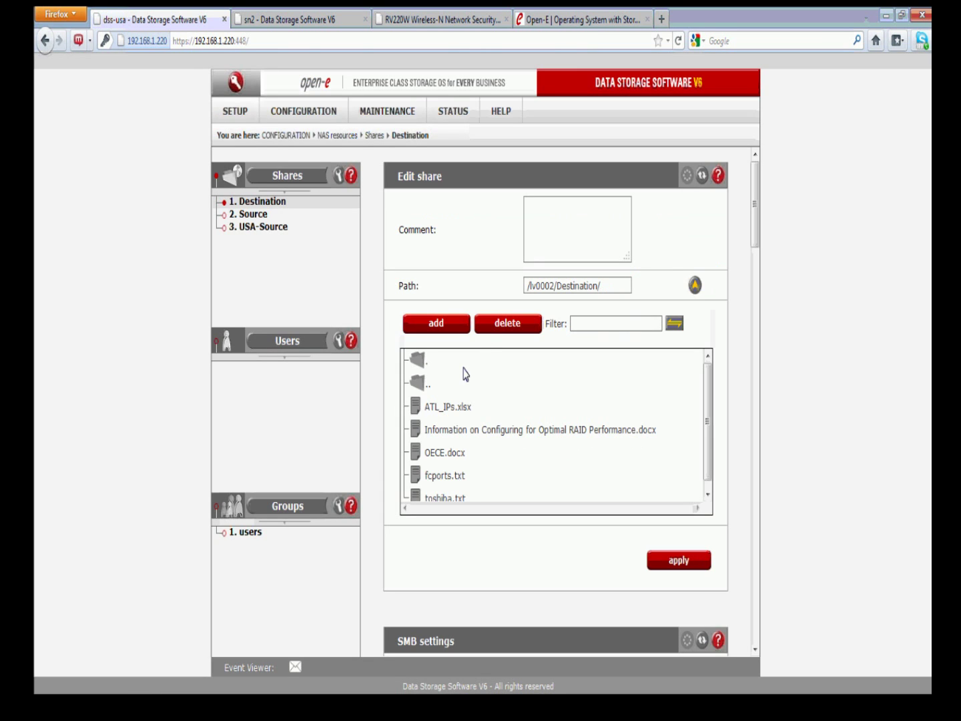
{"action": "left_click", "coordinate": [460, 407]}
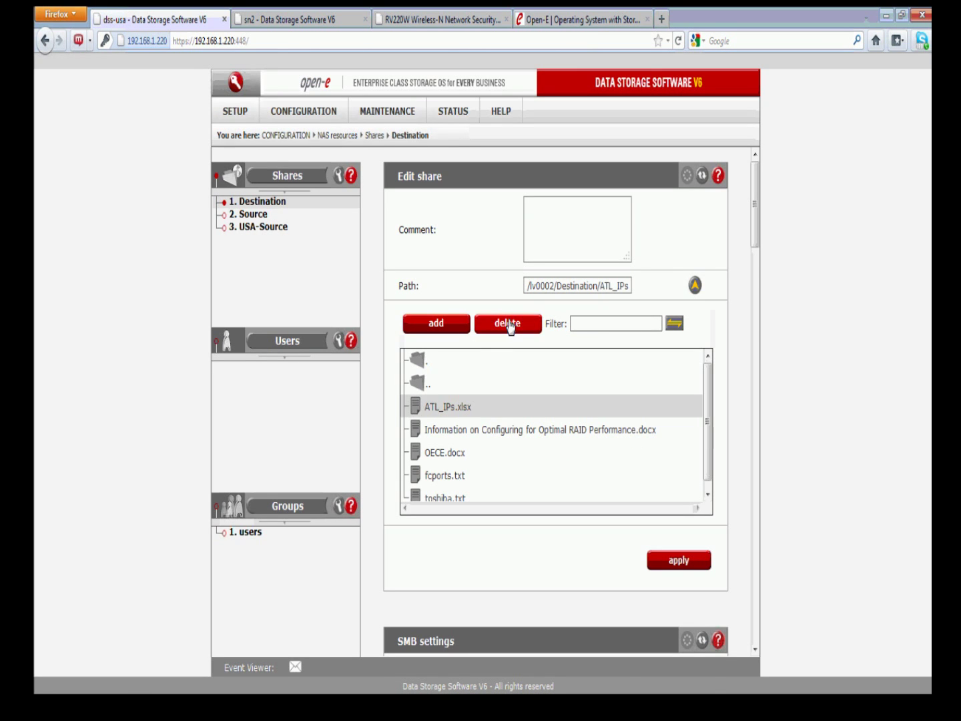
{"action": "left_click", "coordinate": [509, 326]}
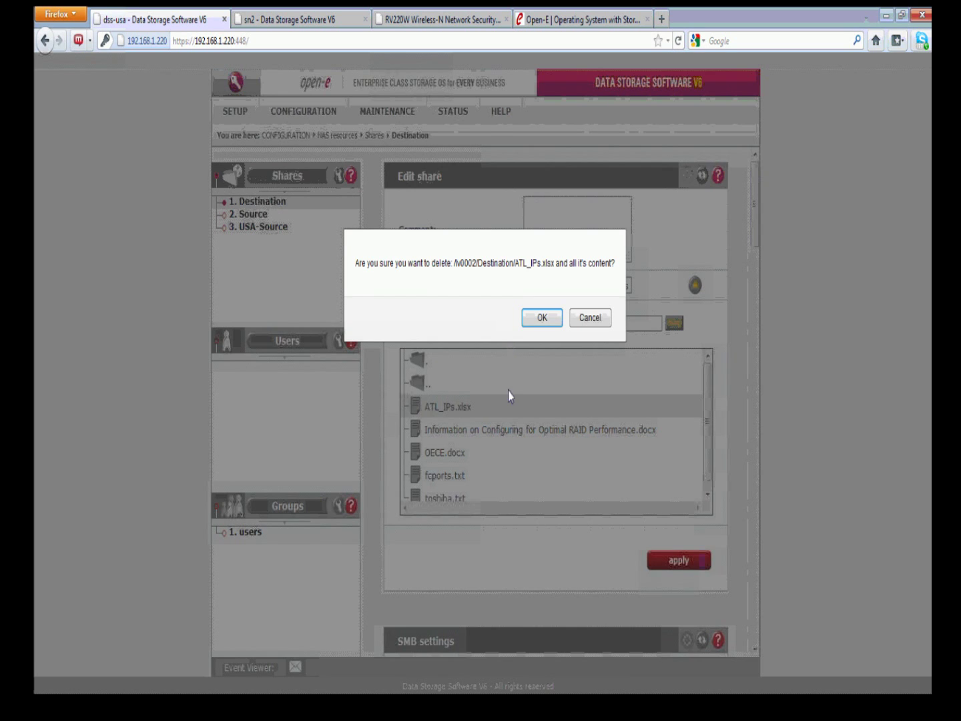
{"action": "key", "text": "Return"}
{"action": "left_click", "coordinate": [474, 406]}
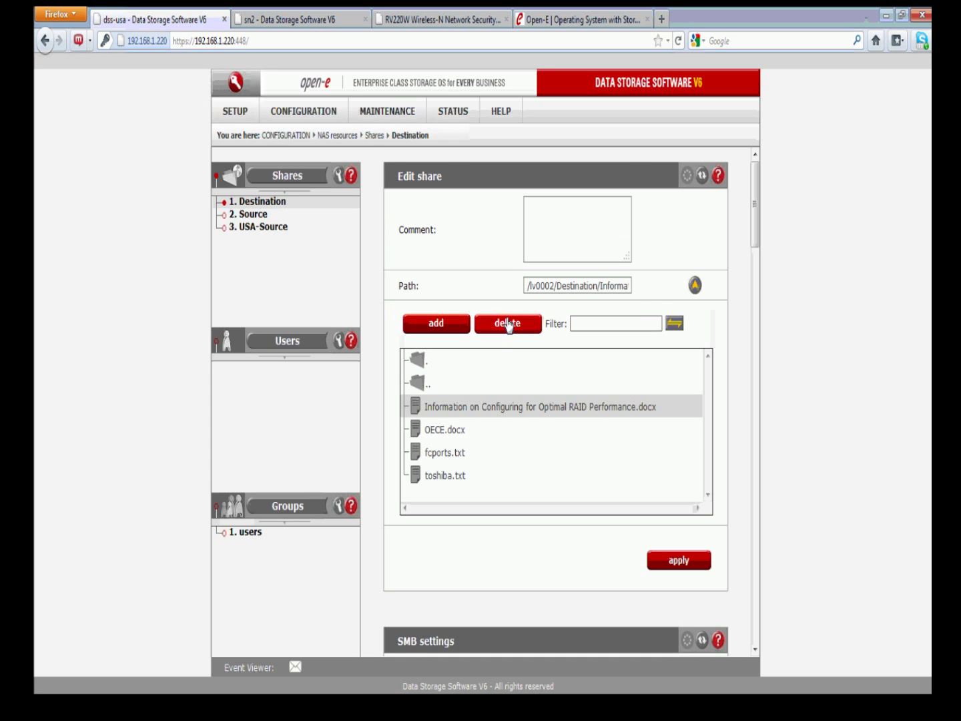
{"action": "left_click", "coordinate": [506, 323]}
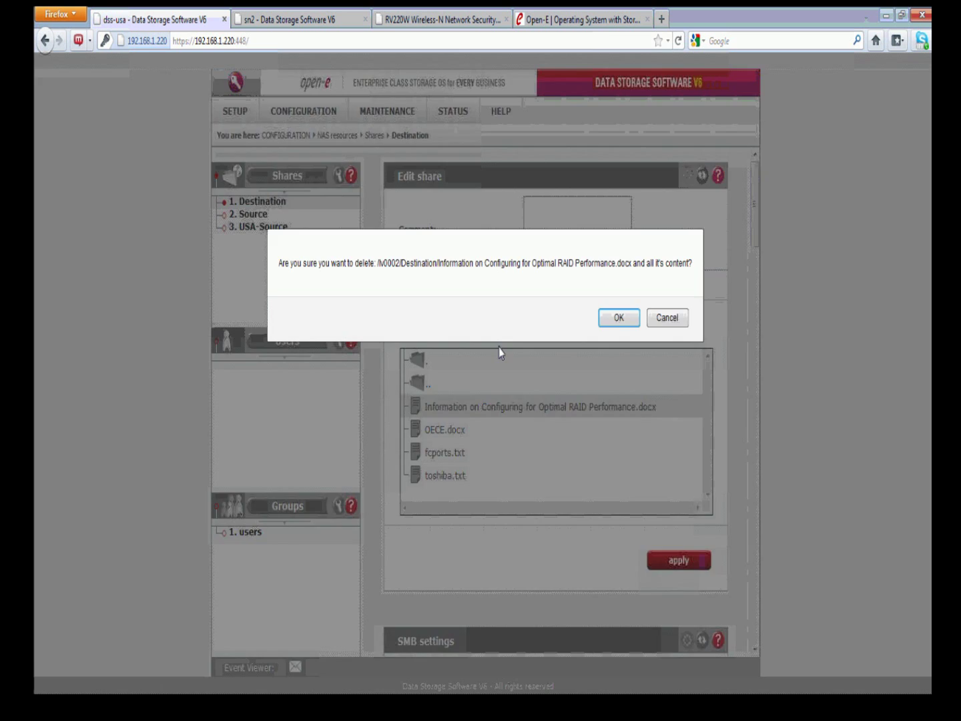
{"action": "key", "text": "Return"}
Delete OECE.docx, fcports.txt and toshiba.txt so the Destination share is empty
{"action": "left_click", "coordinate": [454, 410]}
{"action": "left_click", "coordinate": [507, 324]}
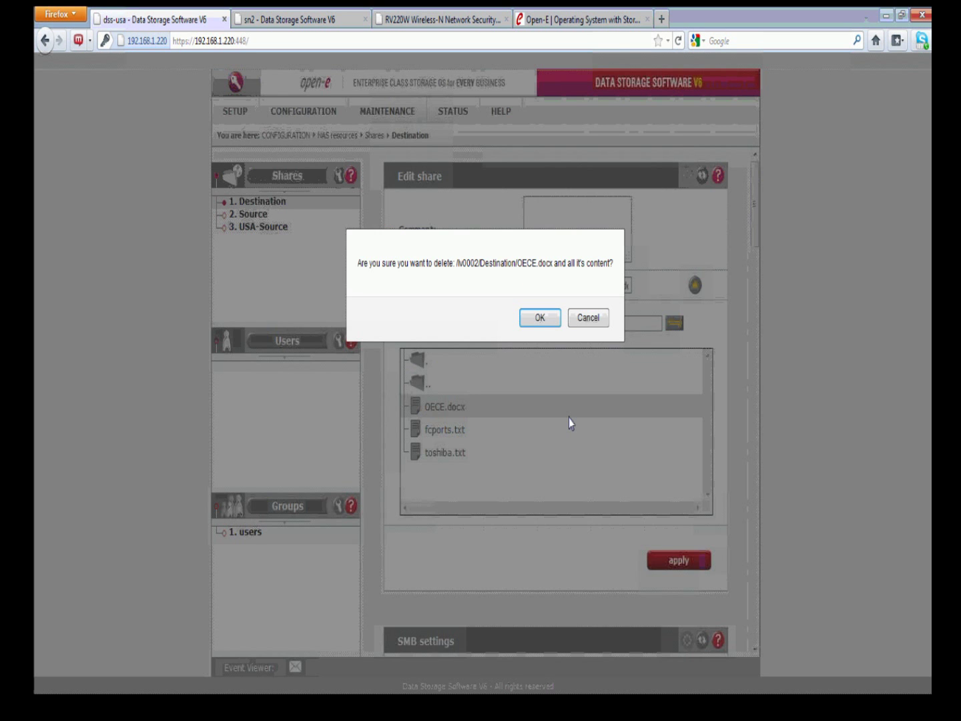
{"action": "key", "text": "Return"}
{"action": "left_click", "coordinate": [440, 409]}
{"action": "left_click", "coordinate": [508, 324]}
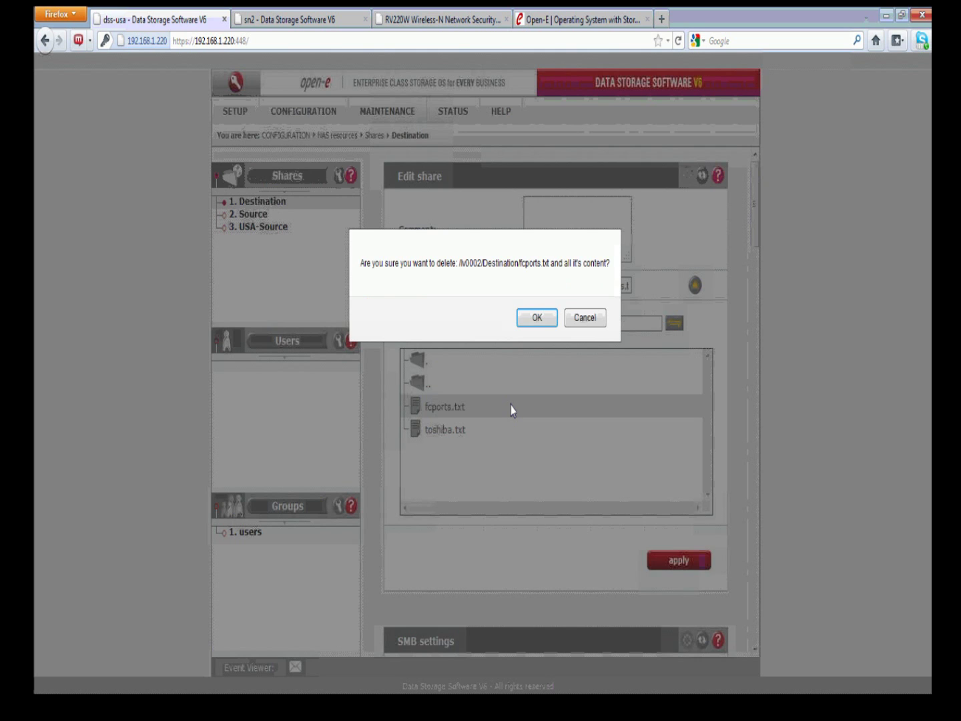
{"action": "key", "text": "Return"}
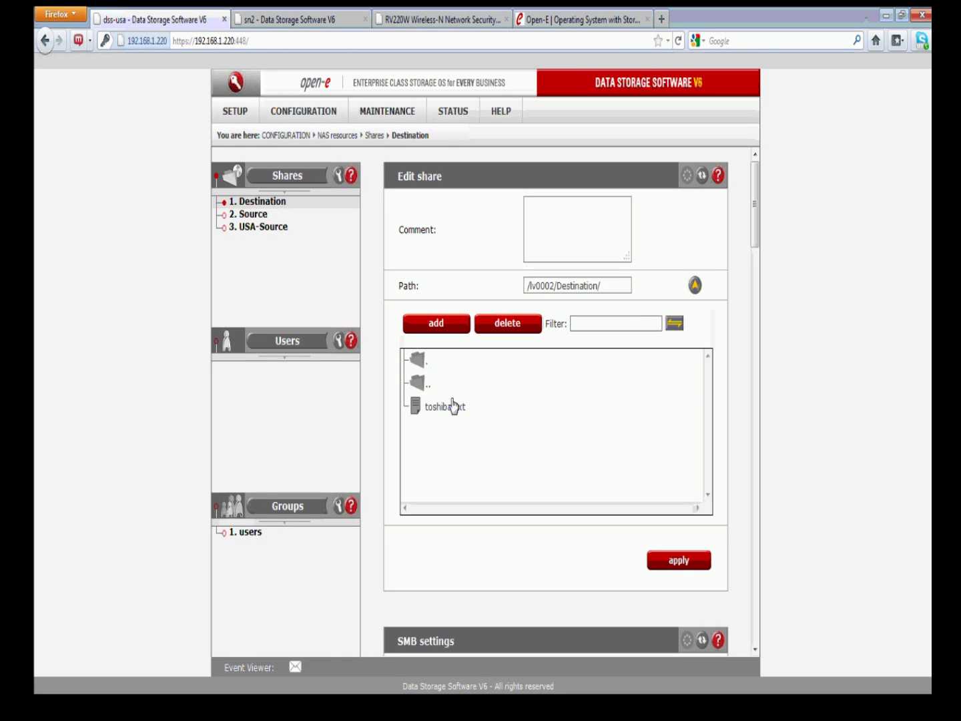
{"action": "left_click", "coordinate": [454, 406]}
{"action": "left_click", "coordinate": [507, 324]}
{"action": "key", "text": "Return"}
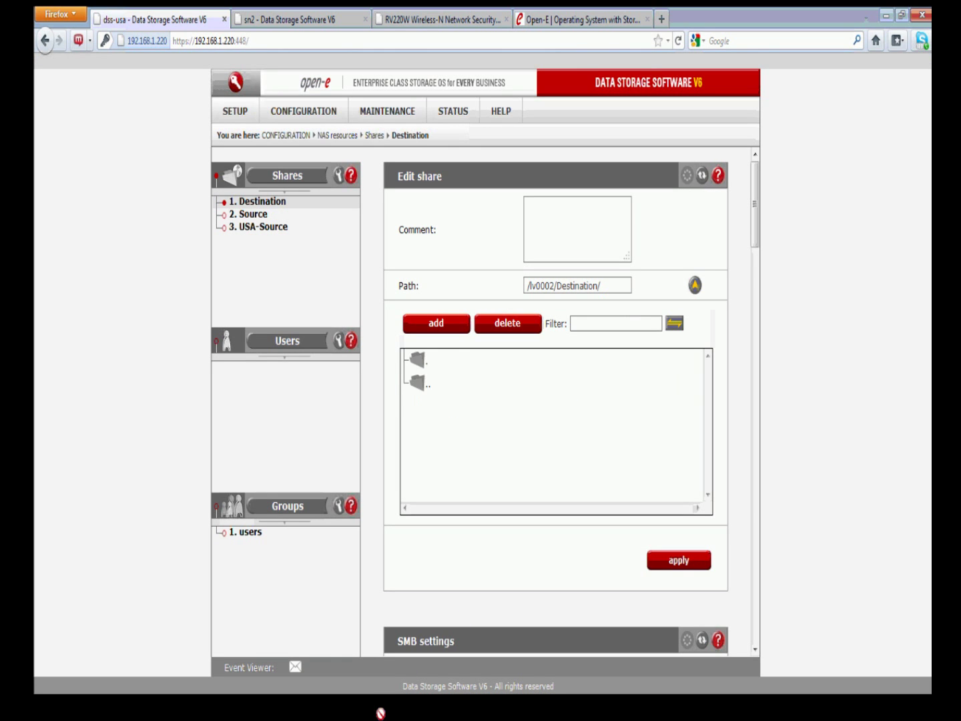
{"action": "left_click", "coordinate": [381, 712]}
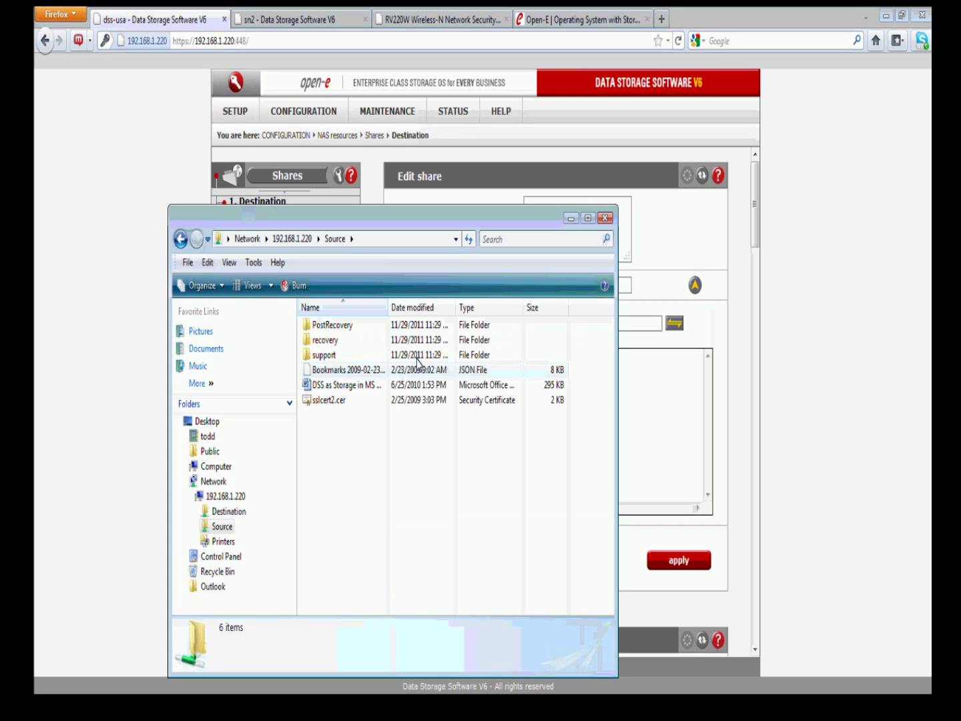
Close both Source share Explorer windows, including the Not Responding one
{"action": "left_click", "coordinate": [326, 400]}
{"action": "left_click", "coordinate": [326, 386], "text": "shift"}
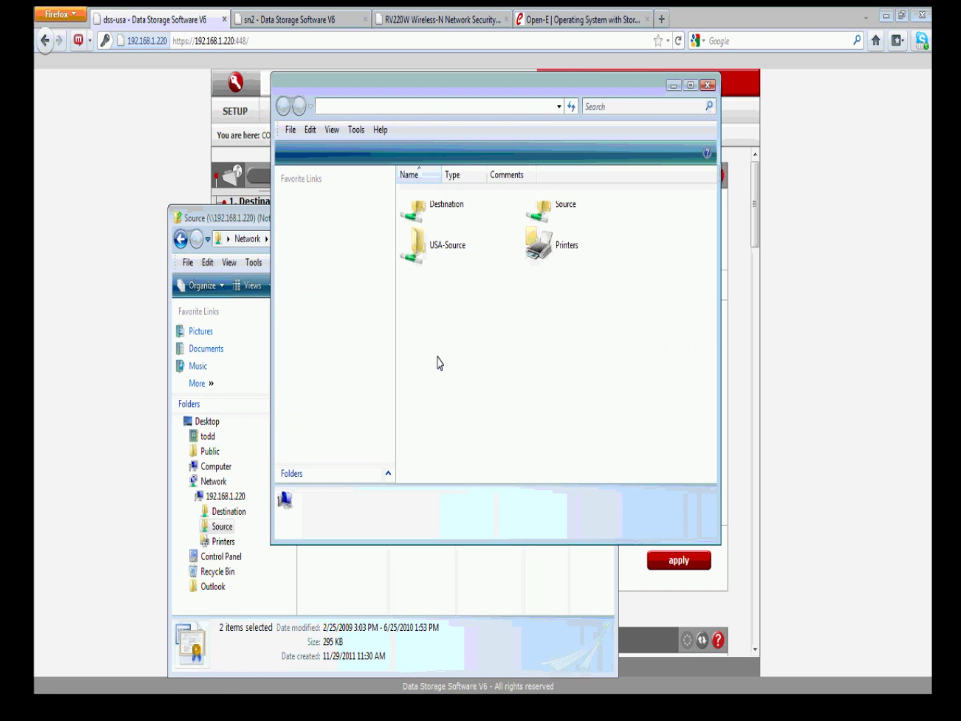
{"action": "double_click", "coordinate": [547, 212]}
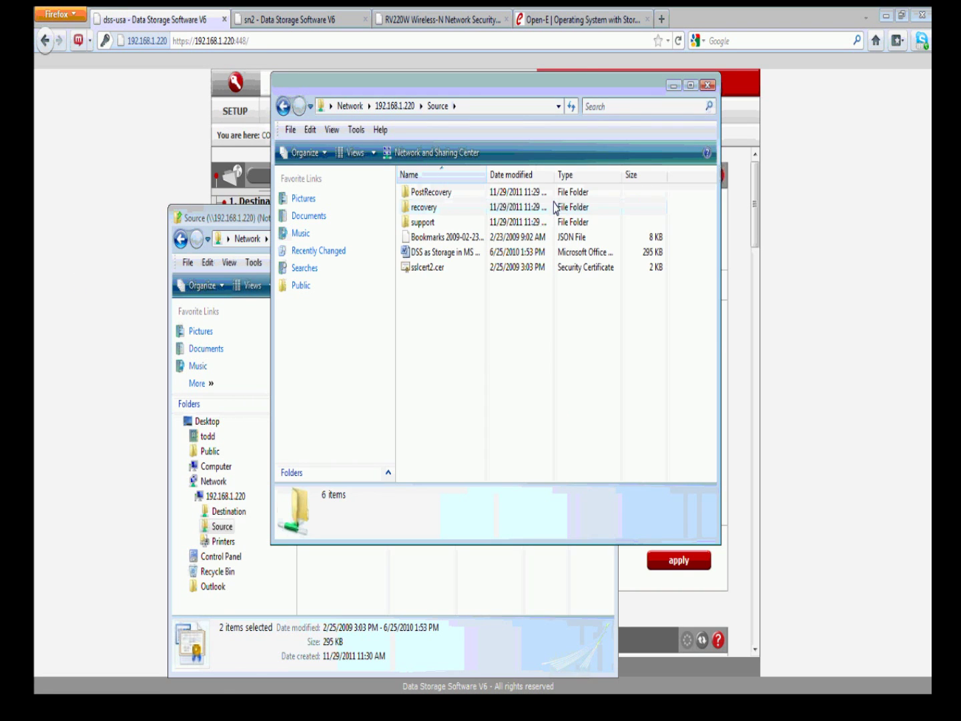
{"action": "left_click", "coordinate": [435, 237]}
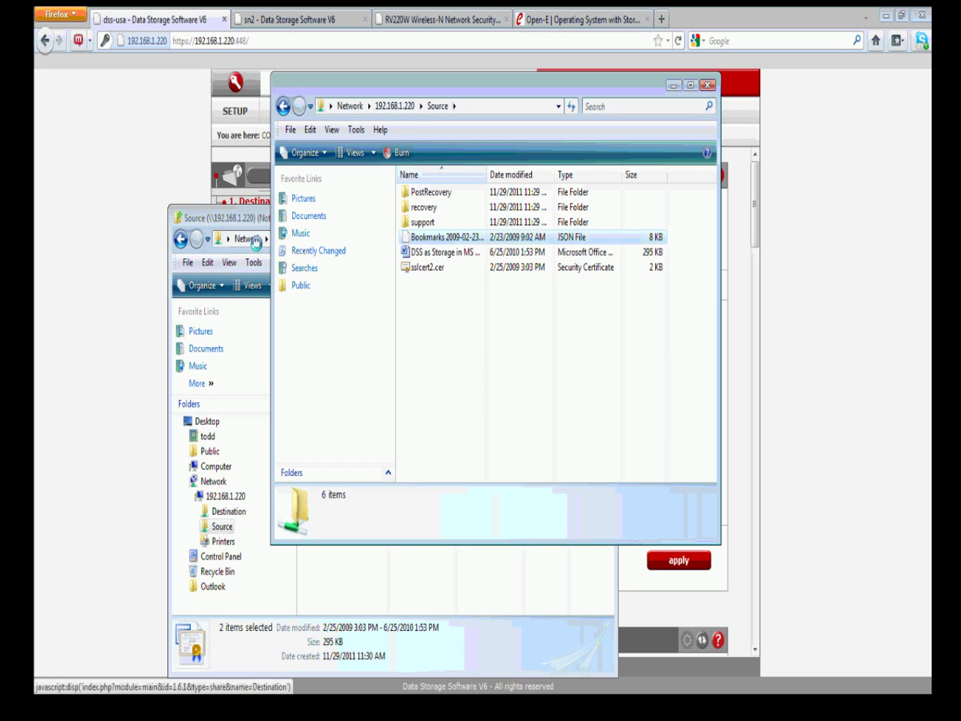
{"action": "left_click", "coordinate": [256, 244]}
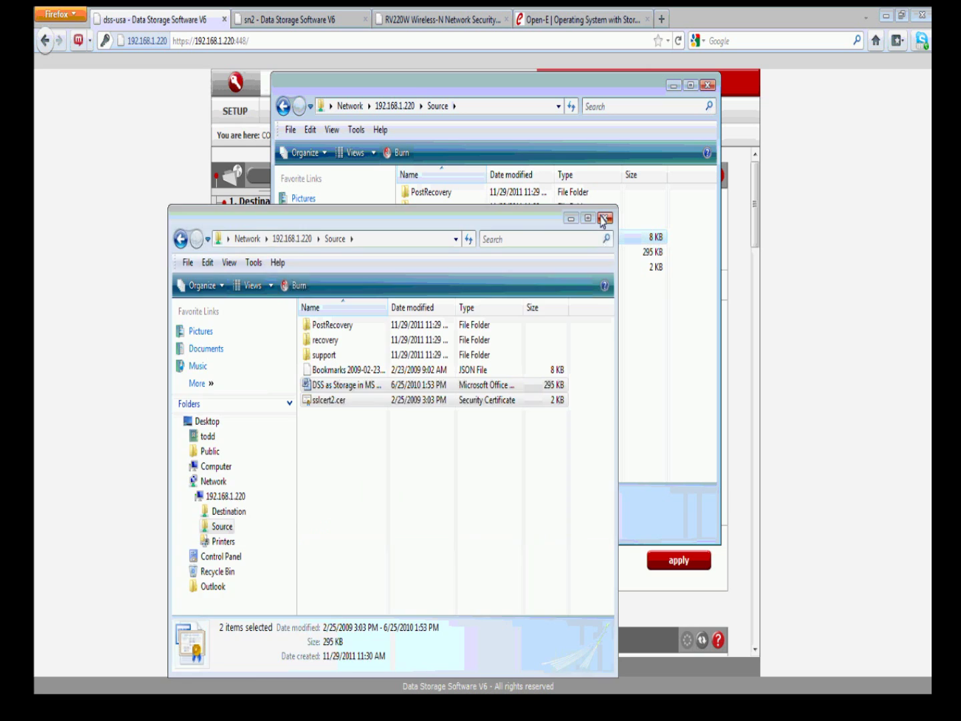
{"action": "left_click", "coordinate": [602, 220]}
{"action": "left_click", "coordinate": [706, 87]}
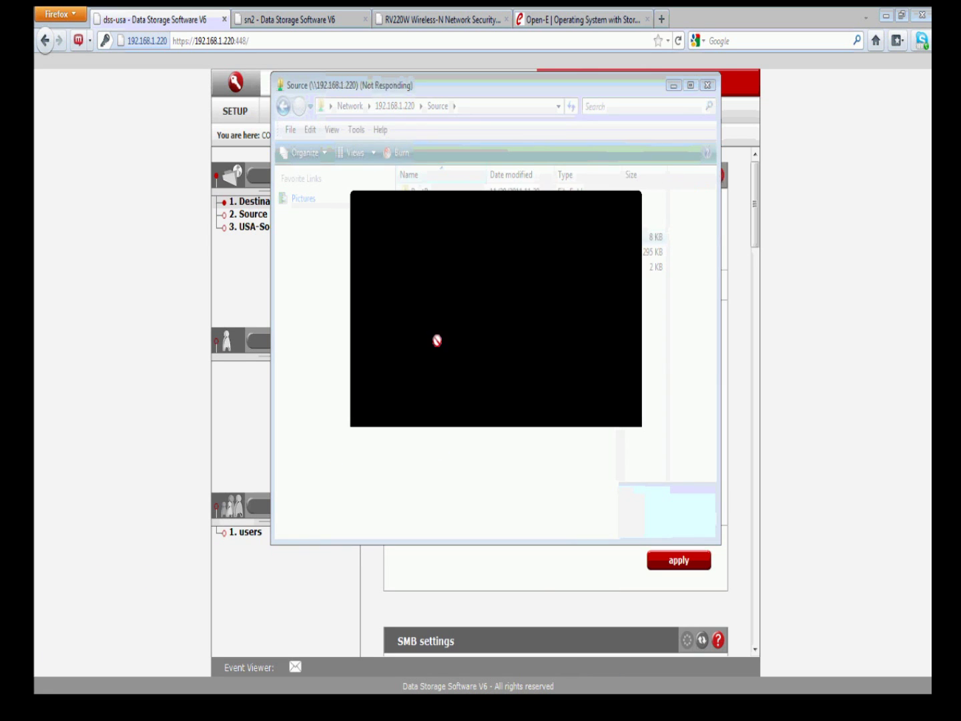
{"action": "left_click", "coordinate": [50, 710]}
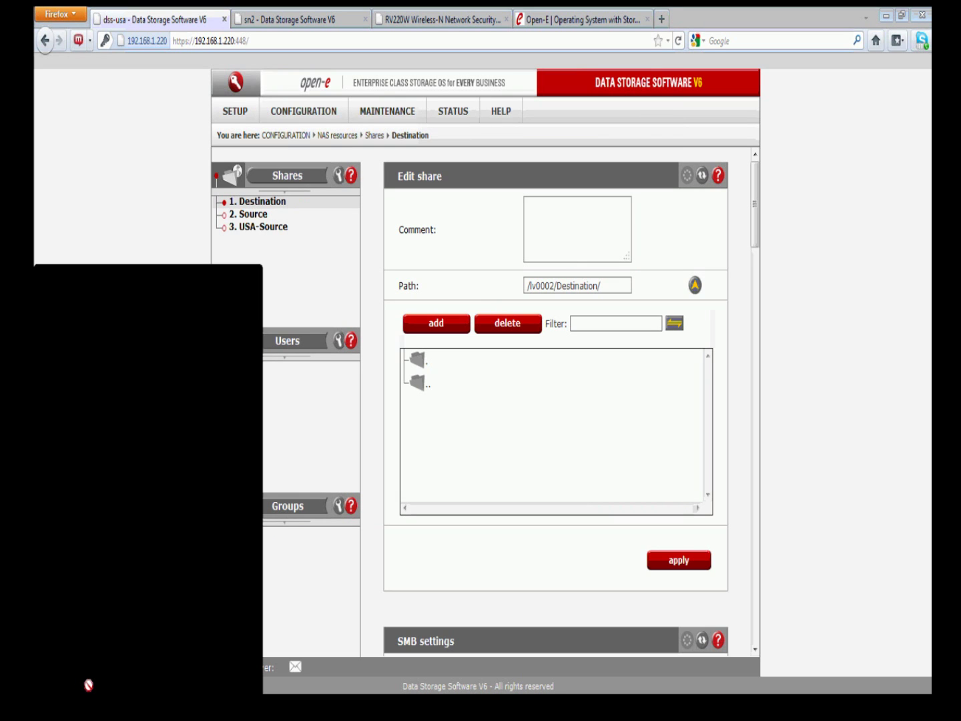
Open \\192.168.1.220\Source in a new Explorer window and copy sslcert2.cer
{"action": "left_click", "coordinate": [81, 283]}
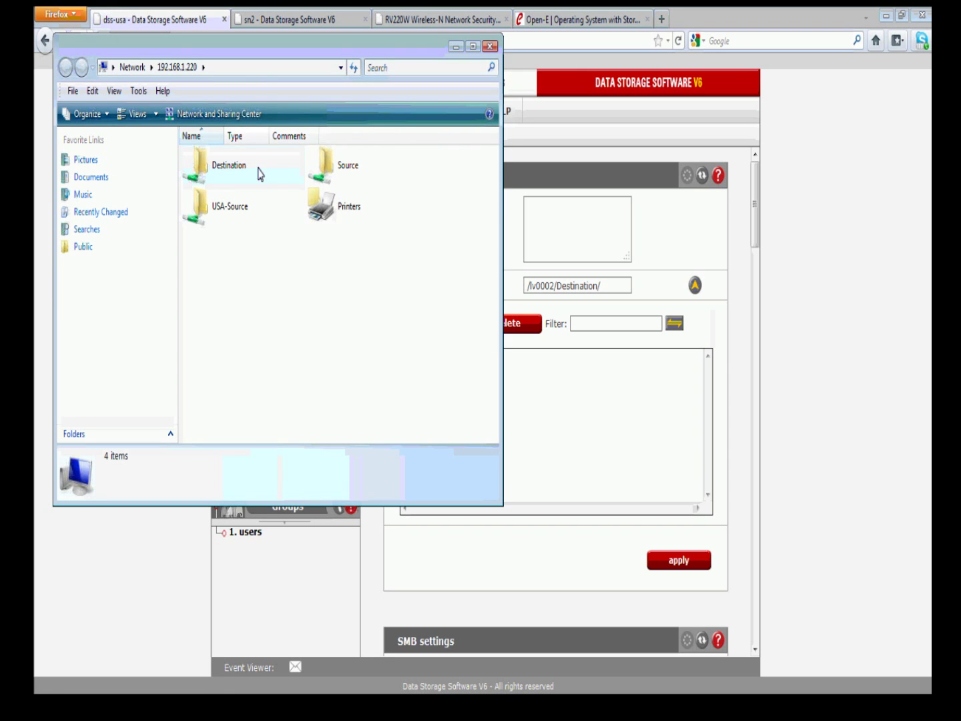
{"action": "double_click", "coordinate": [232, 203]}
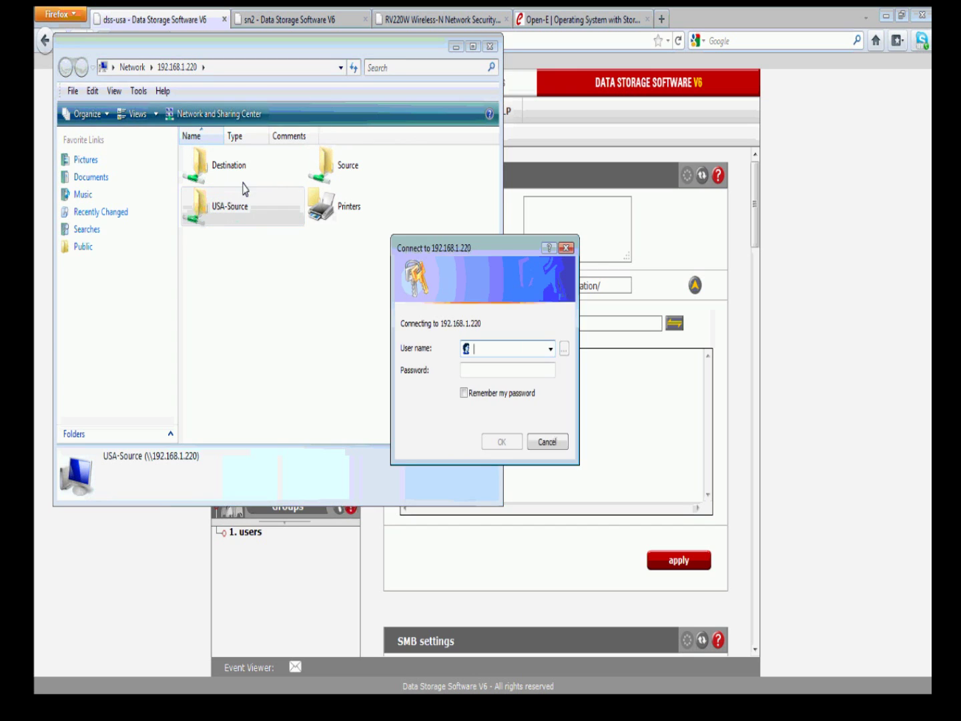
{"action": "left_click", "coordinate": [548, 442]}
{"action": "double_click", "coordinate": [325, 167]}
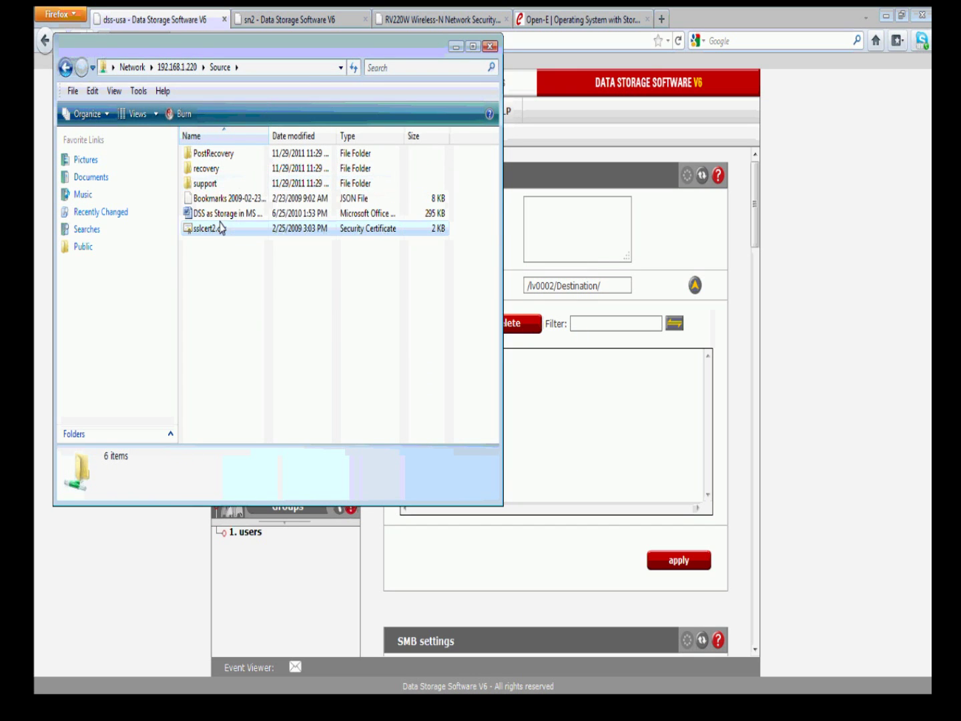
{"action": "left_click", "coordinate": [220, 228]}
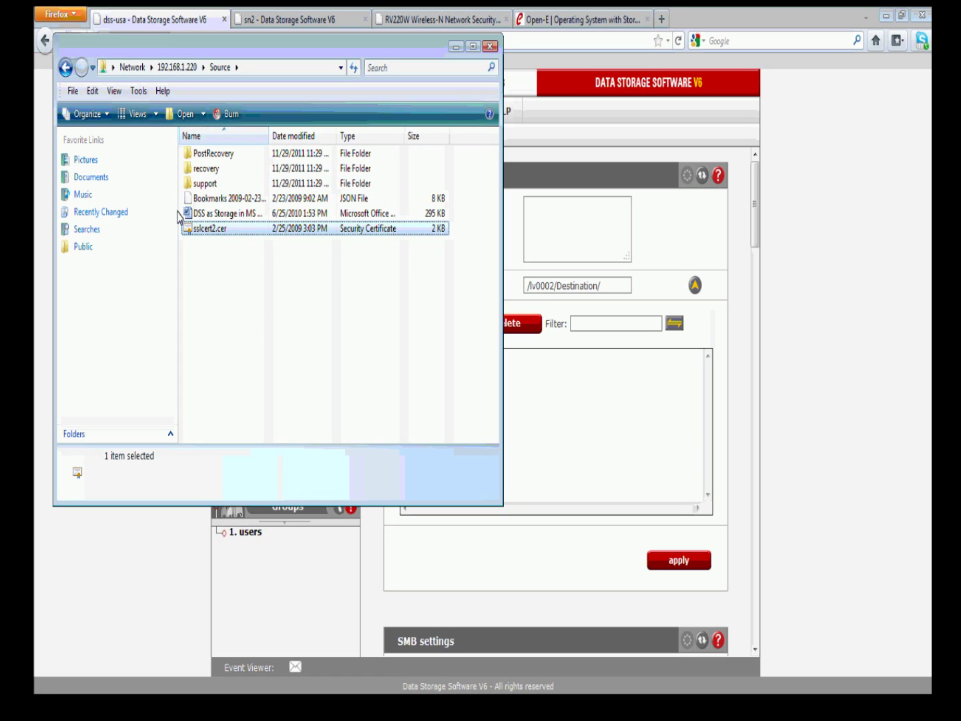
Paste sslcert2.cer into the Destination share and close Explorer
{"action": "left_click", "coordinate": [64, 69]}
{"action": "double_click", "coordinate": [194, 165]}
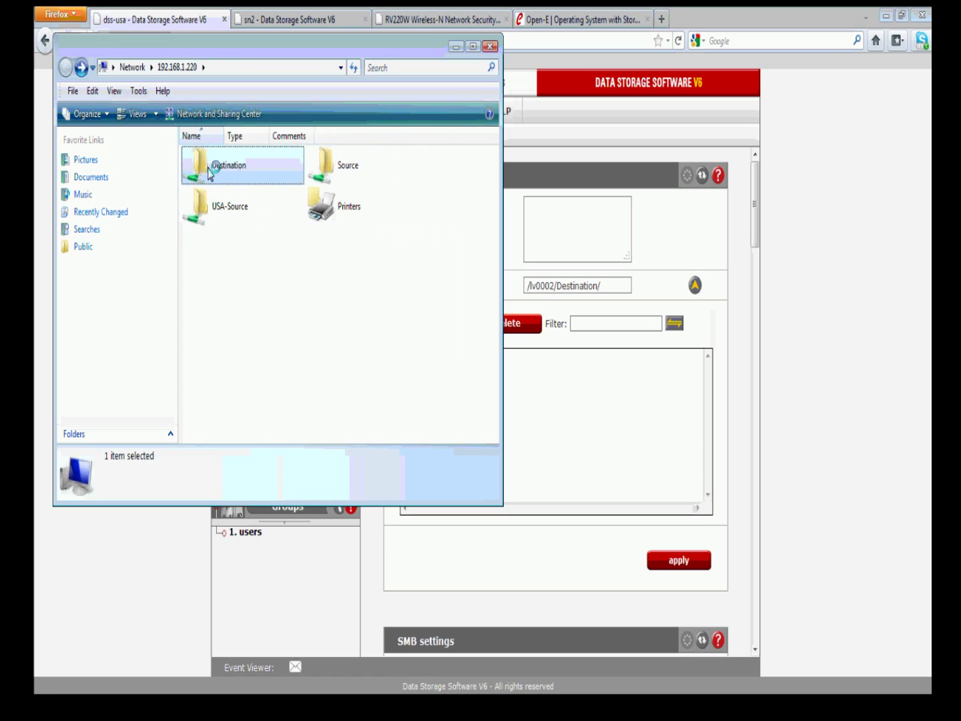
{"action": "right_click", "coordinate": [329, 293]}
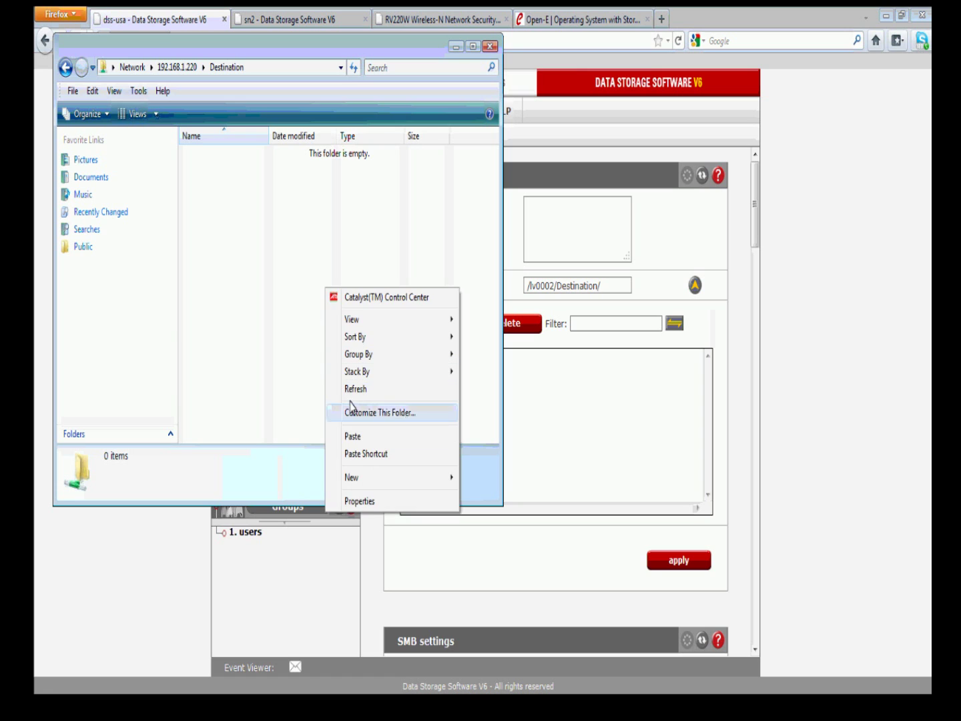
{"action": "left_click", "coordinate": [353, 435]}
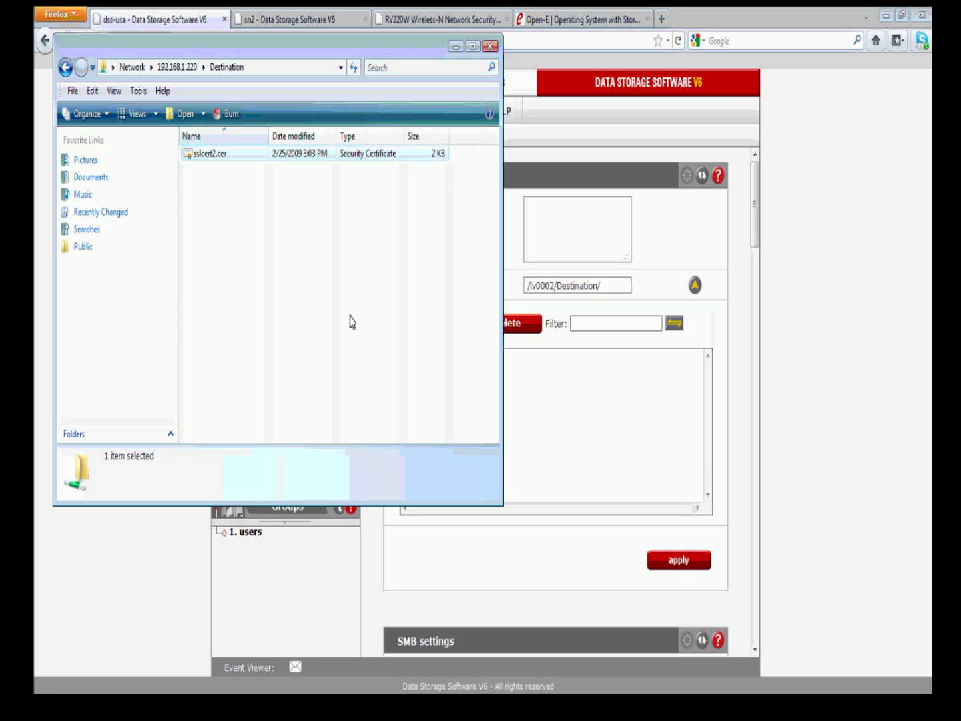
{"action": "left_click", "coordinate": [489, 44]}
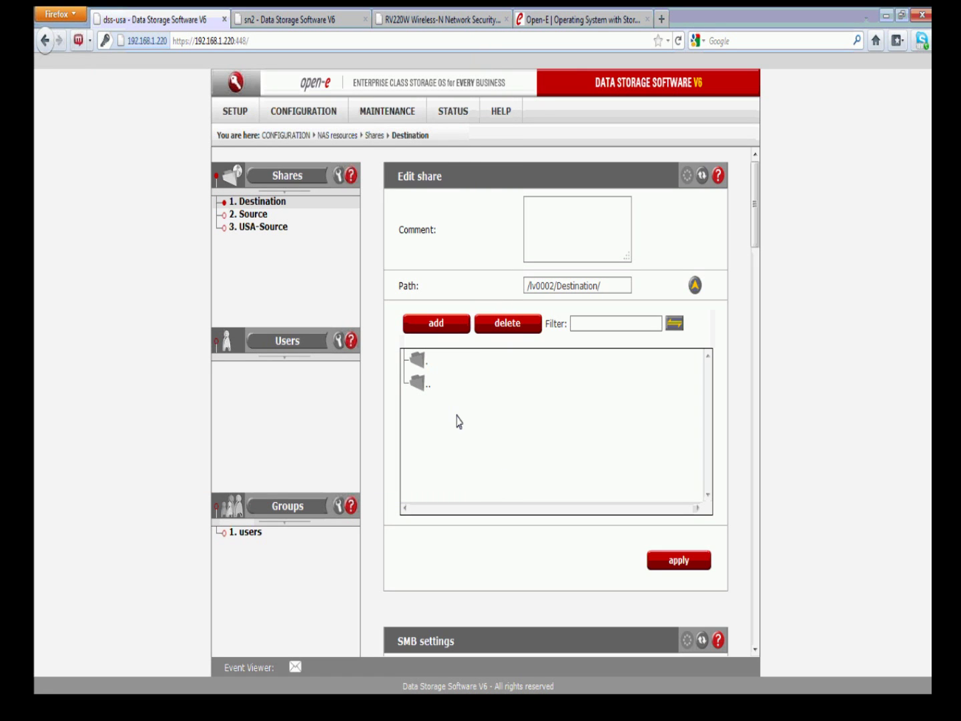
Reload the Destination folder to see sslcert2.cer, then move to the sn2 server
{"action": "double_click", "coordinate": [419, 388]}
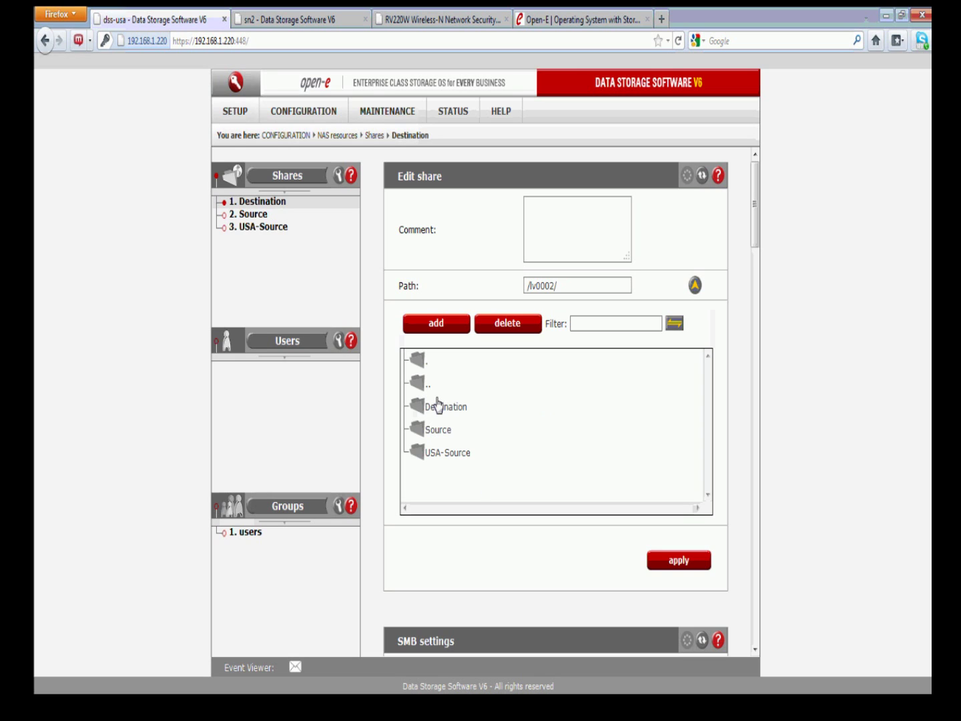
{"action": "double_click", "coordinate": [437, 404]}
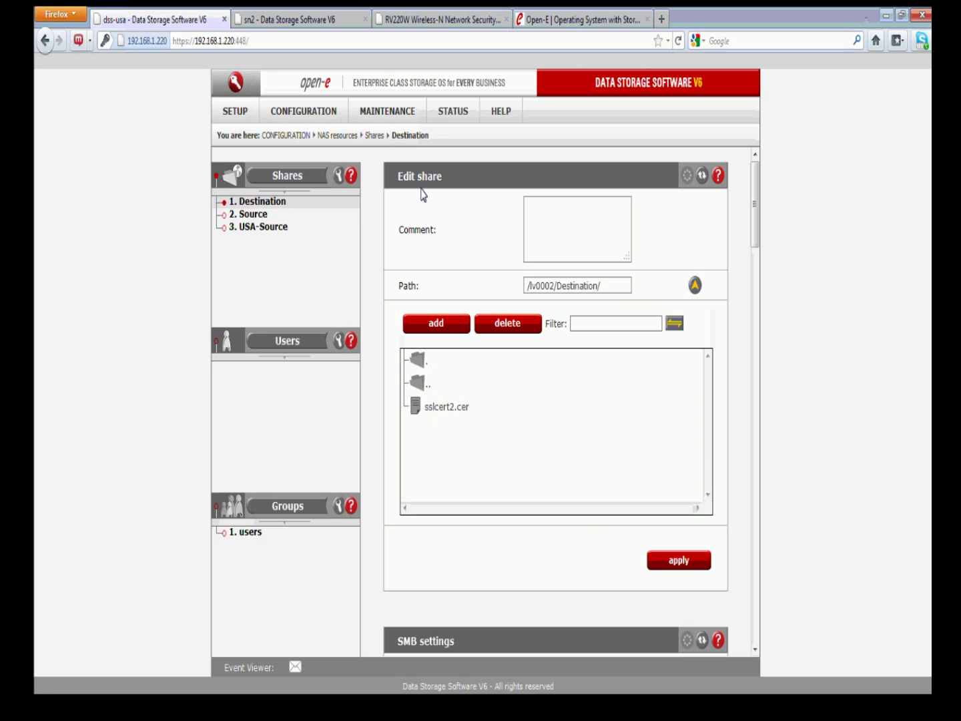
{"action": "left_click", "coordinate": [315, 20]}
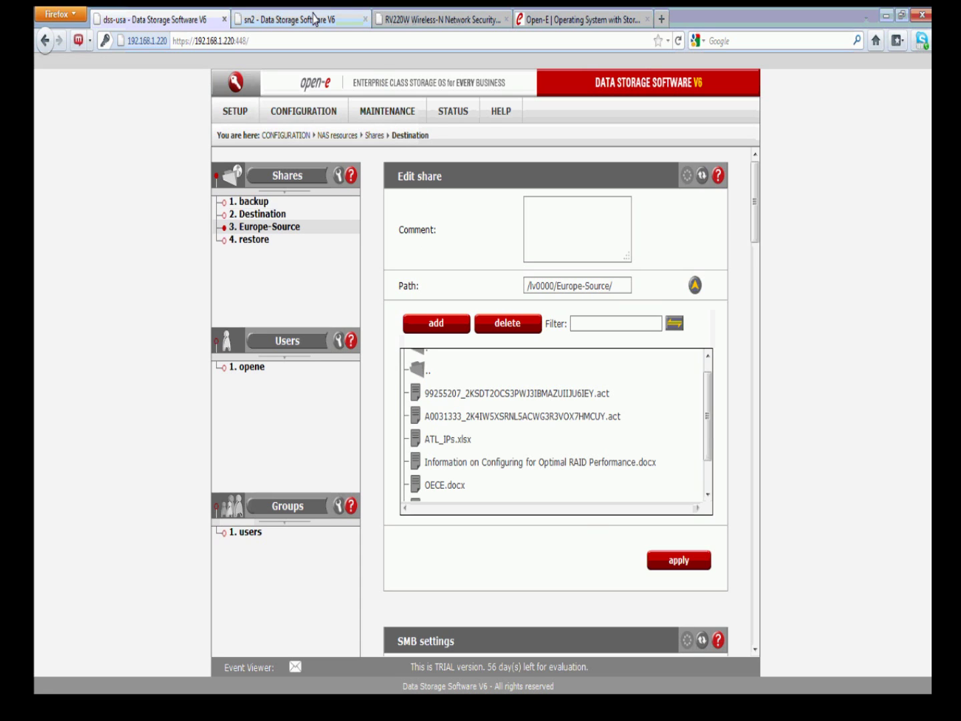
Scroll sn2's Europe-Source file list to find fcports.txt and toshiba.txt, then go back to dss-usa
{"action": "left_click", "coordinate": [916, 118]}
{"action": "left_click_drag", "start_coordinate": [711, 421], "coordinate": [711, 447]}
{"action": "left_click", "coordinate": [926, 581]}
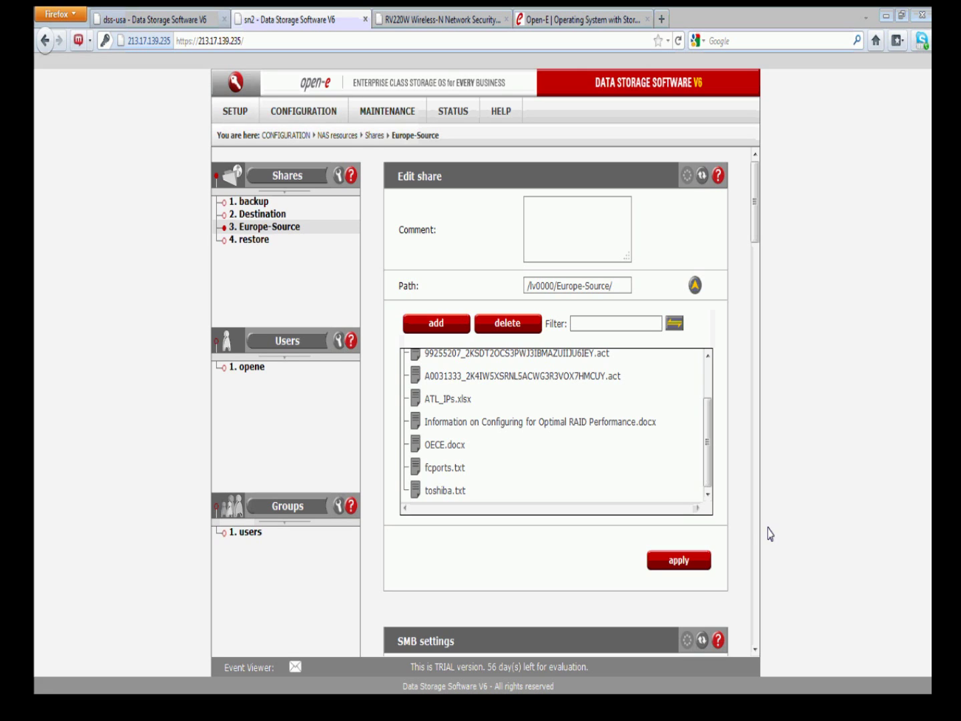
{"action": "left_click", "coordinate": [705, 447]}
{"action": "left_click_drag", "start_coordinate": [706, 447], "coordinate": [706, 474]}
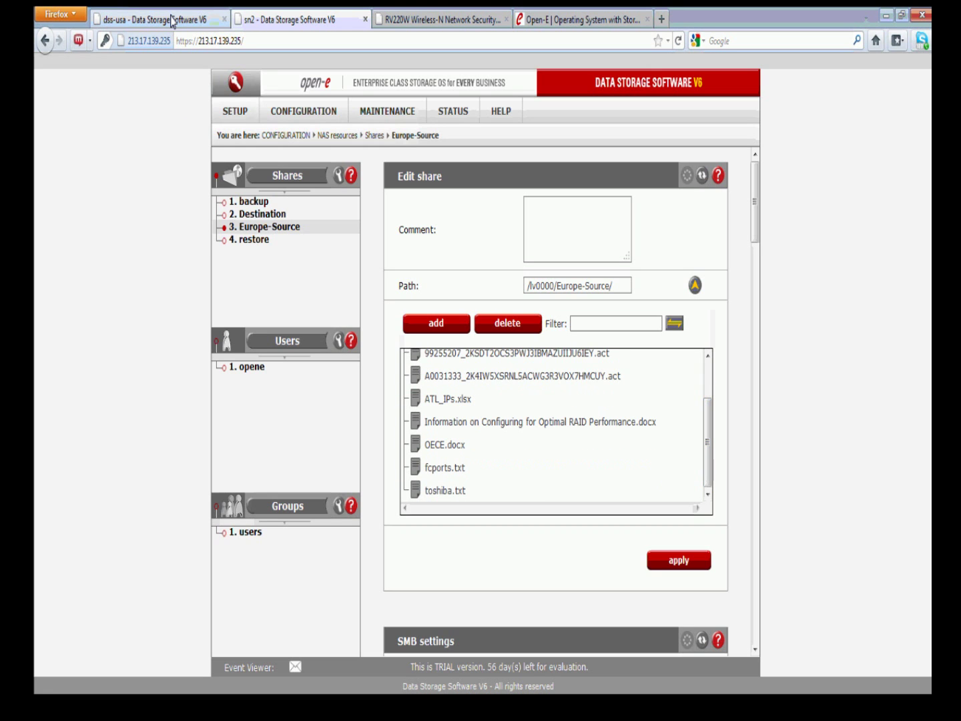
{"action": "left_click", "coordinate": [172, 20]}
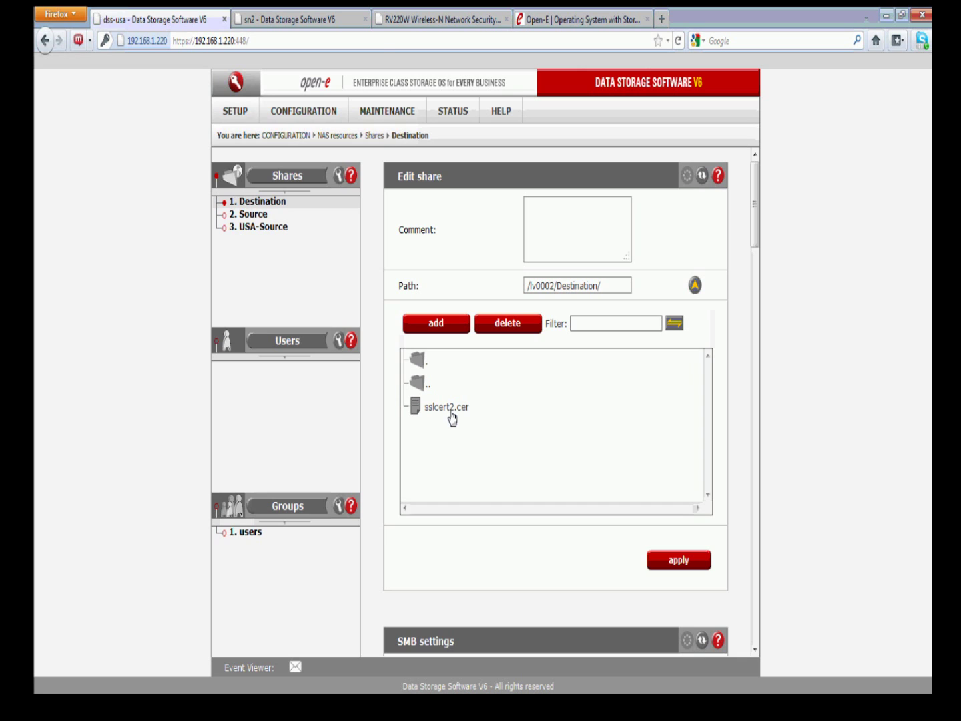
{"action": "left_click", "coordinate": [335, 20]}
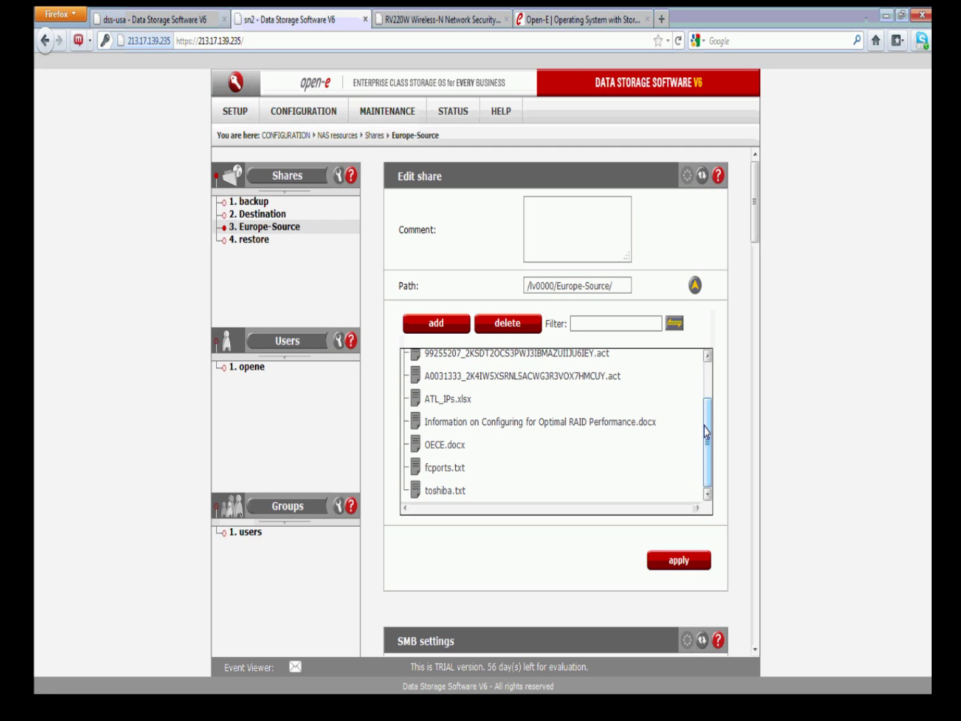
{"action": "mouse_move", "coordinate": [706, 434]}
{"action": "left_mouse_down"}
{"action": "mouse_move", "coordinate": [706, 401]}
{"action": "mouse_move", "coordinate": [704, 440]}
{"action": "left_mouse_up"}
{"action": "left_click", "coordinate": [374, 119]}
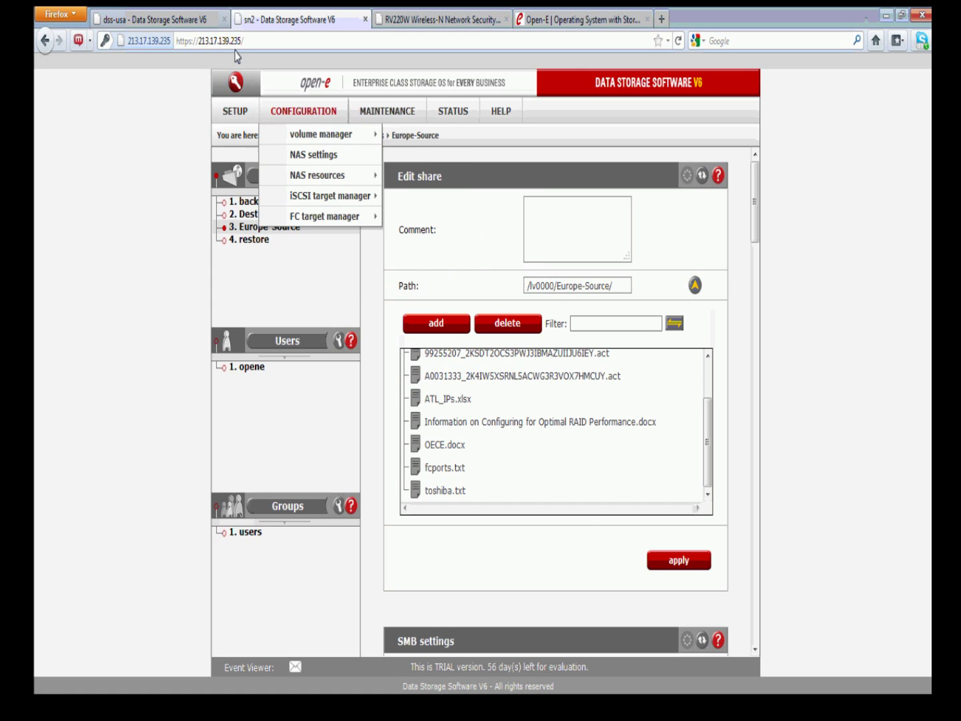
{"action": "left_click", "coordinate": [195, 18]}
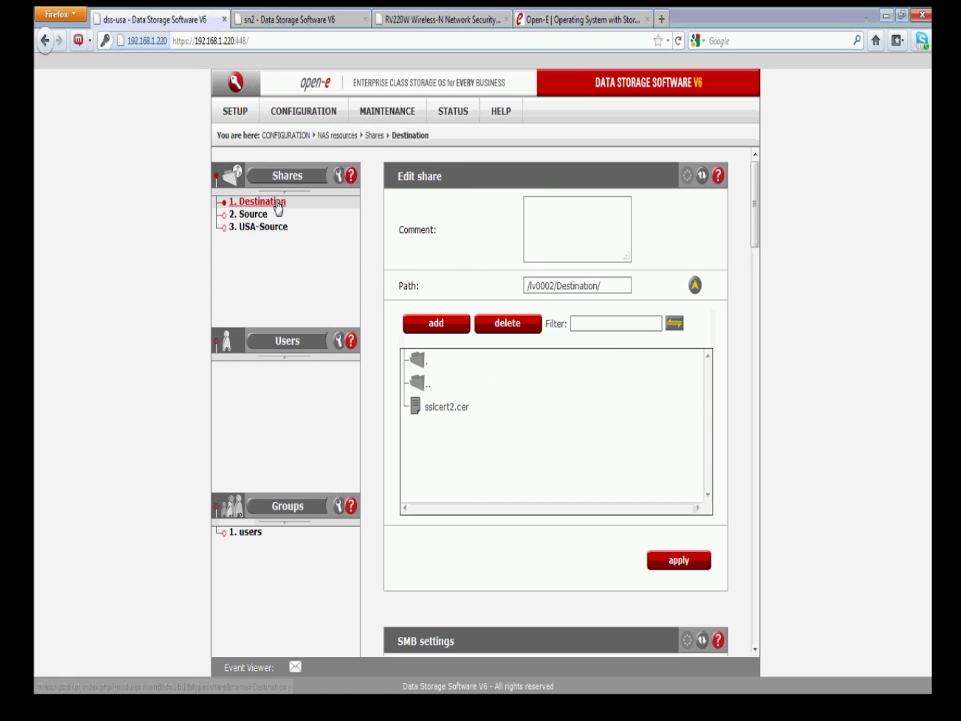
Clear the replication agent login name on dss-usa and apply the change
{"action": "left_click_drag", "start_coordinate": [742, 199], "coordinate": [734, 573]}
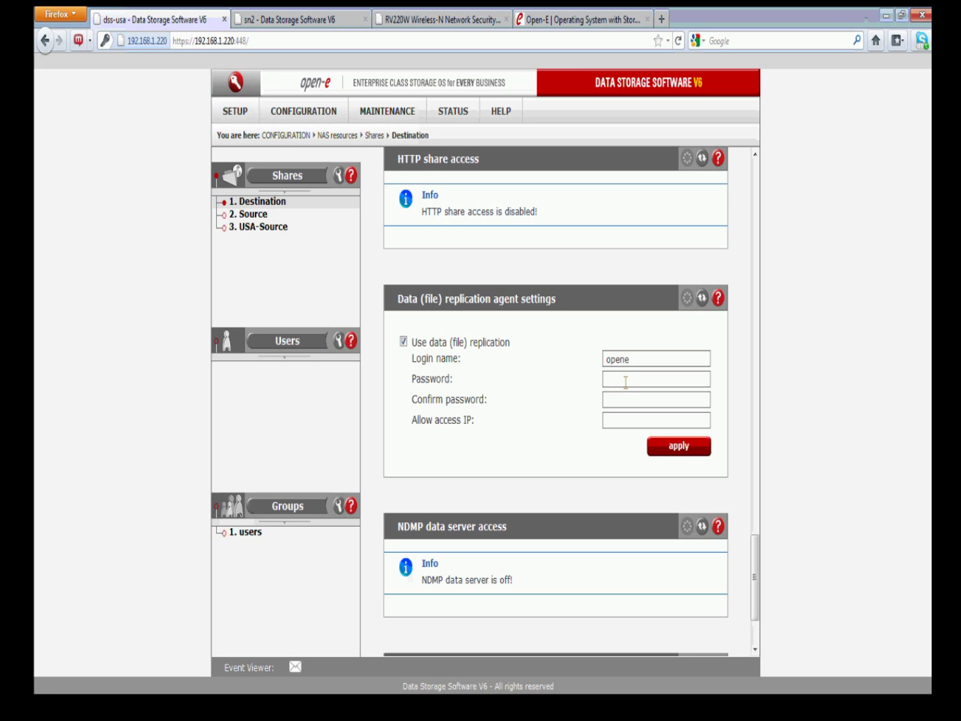
{"action": "double_click", "coordinate": [653, 359]}
{"action": "key", "text": "BackSpace"}
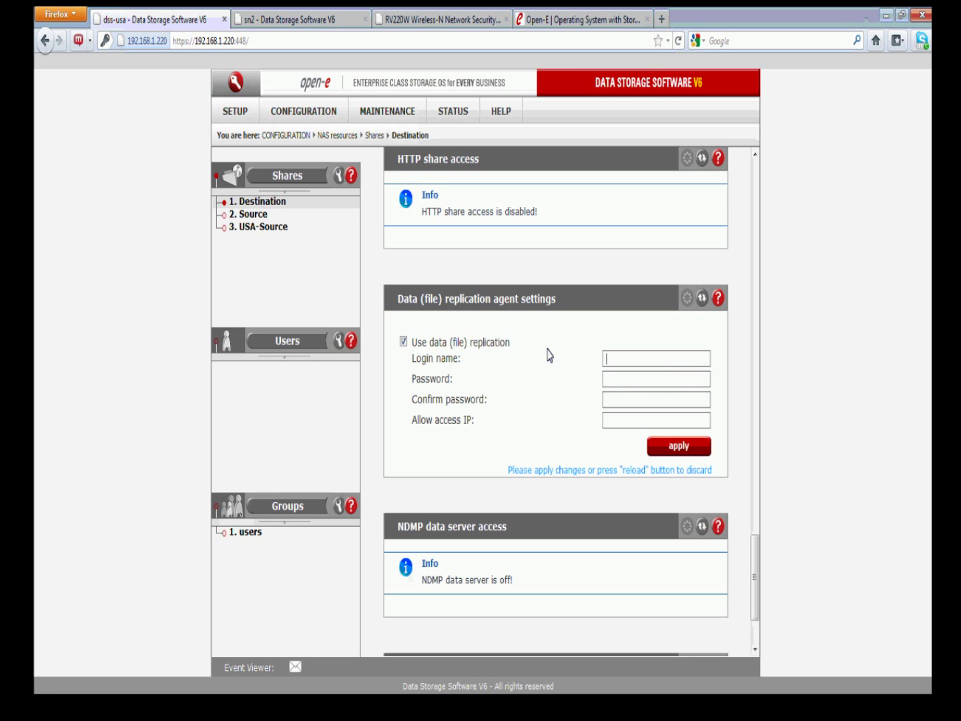
{"action": "left_click", "coordinate": [658, 448]}
Delete the 'test' task under Maintenance > backup > Data (file) replication
{"action": "left_click", "coordinate": [379, 115]}
{"action": "mouse_move", "coordinate": [410, 196]}
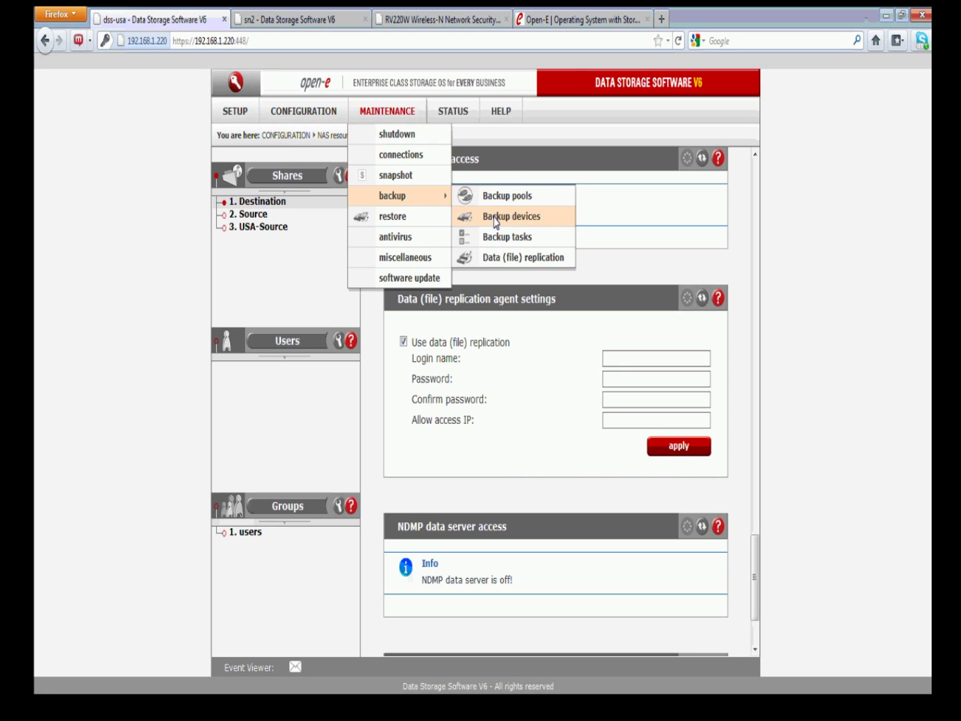
{"action": "left_click", "coordinate": [508, 257]}
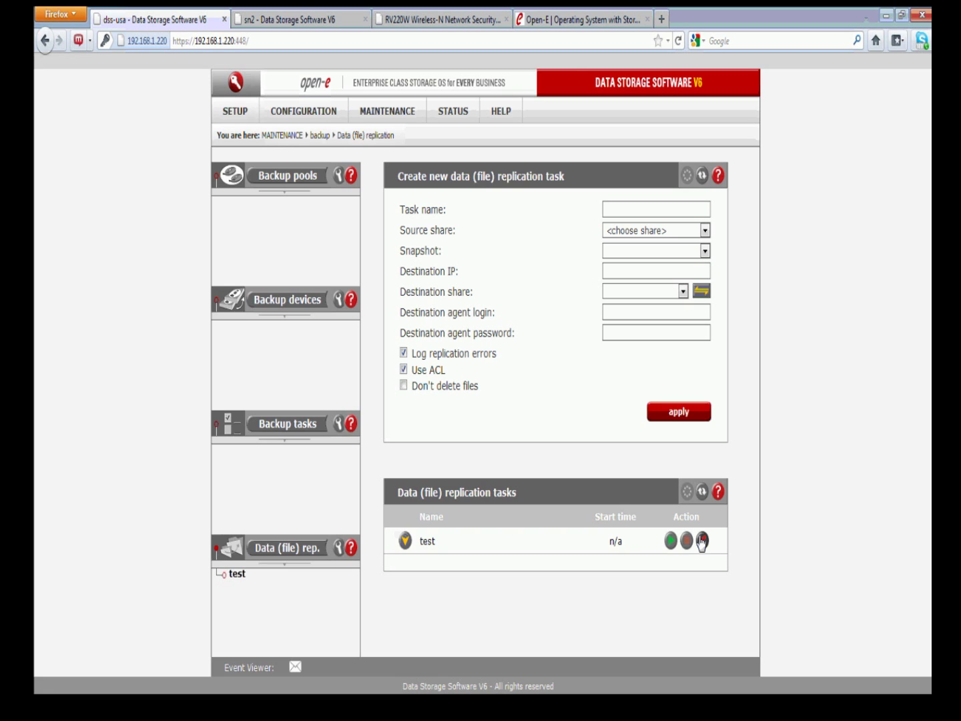
{"action": "left_click", "coordinate": [701, 542]}
{"action": "left_click", "coordinate": [471, 319]}
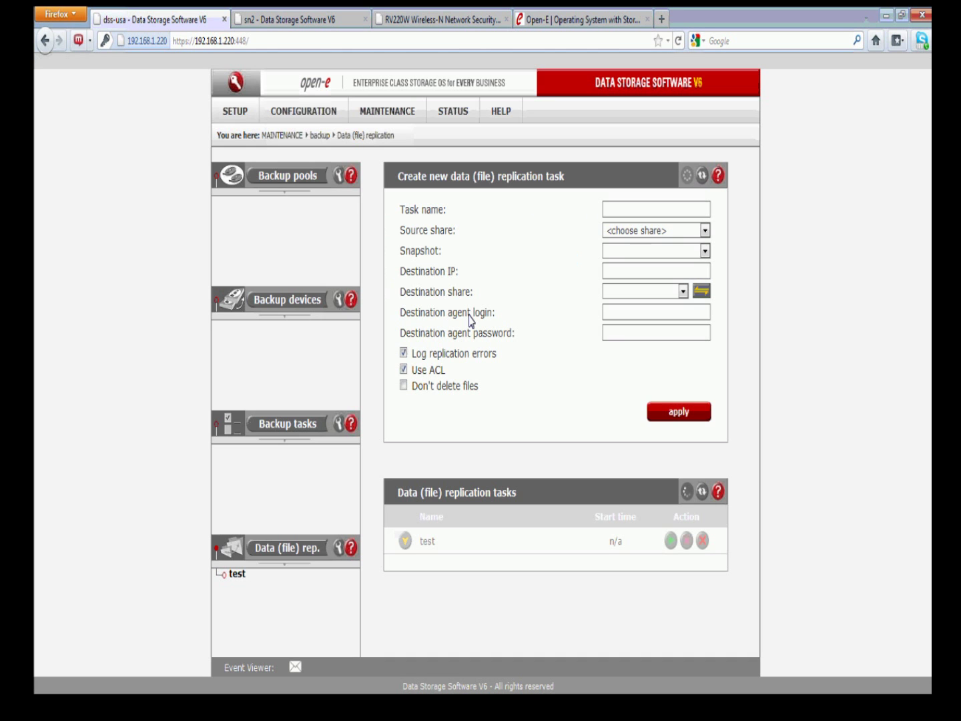
{"action": "left_click", "coordinate": [315, 20]}
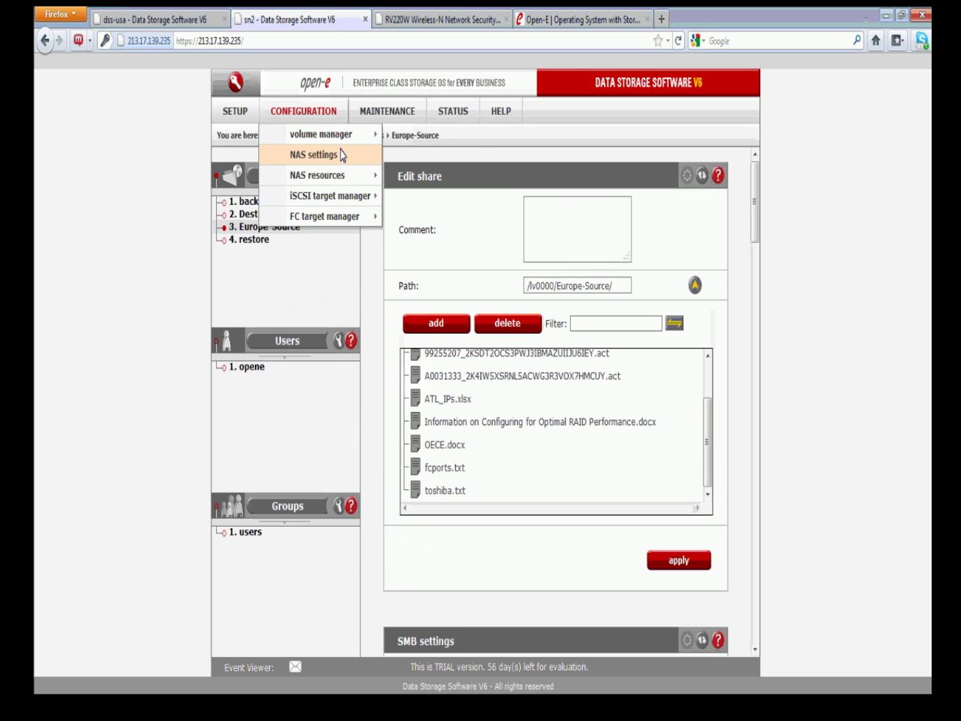
On sn2's Data (file) replication page, name the new task 'test'
{"action": "mouse_move", "coordinate": [387, 112]}
{"action": "mouse_move", "coordinate": [437, 195]}
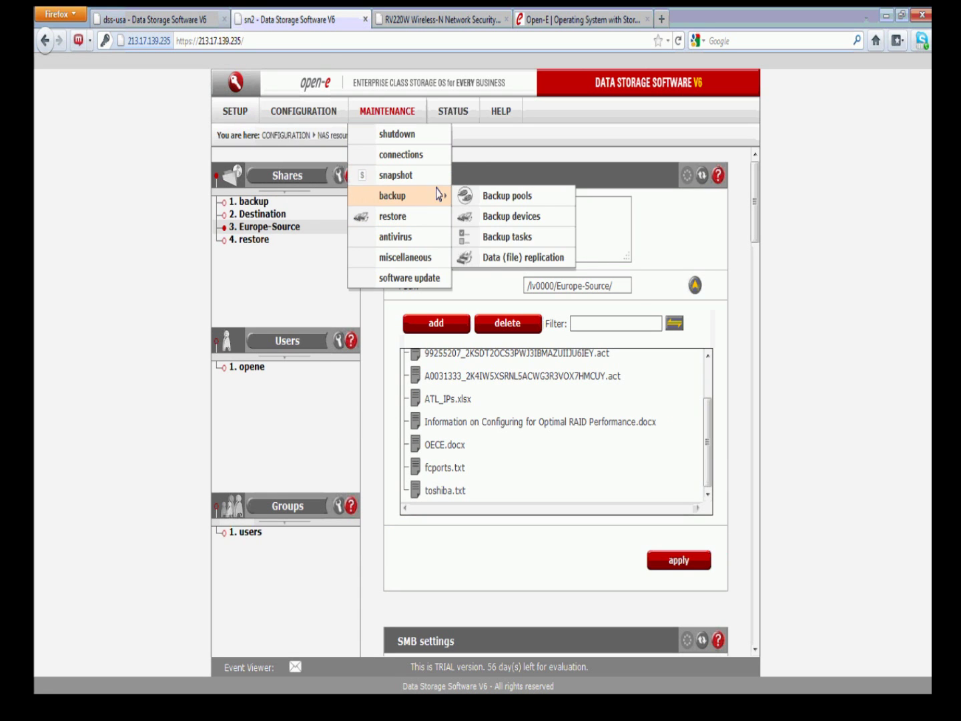
{"action": "left_click", "coordinate": [490, 258]}
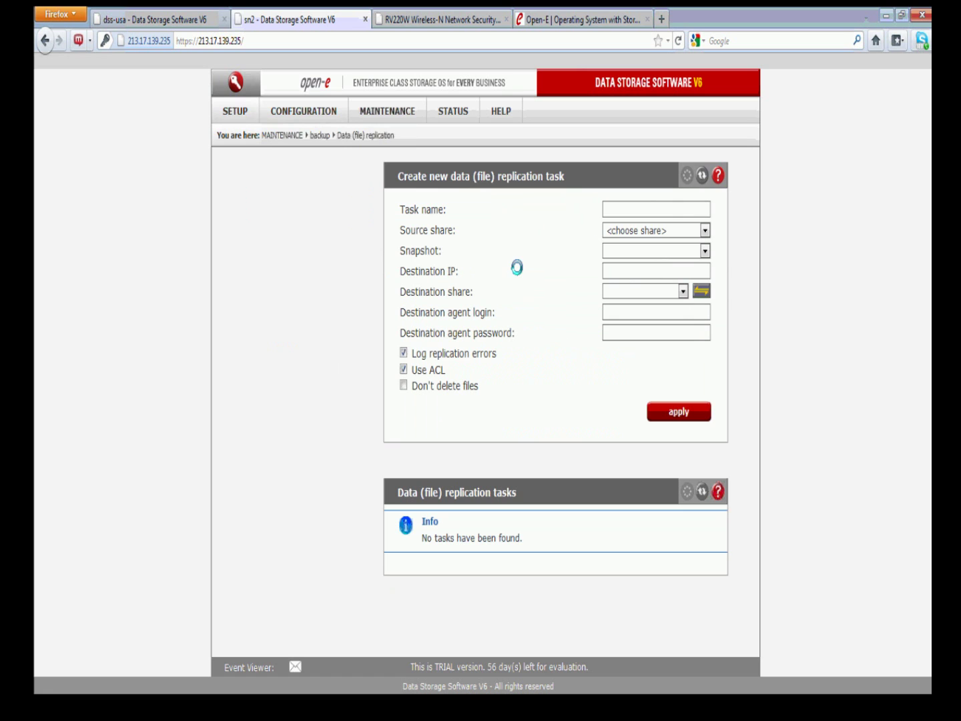
{"action": "left_click", "coordinate": [614, 210]}
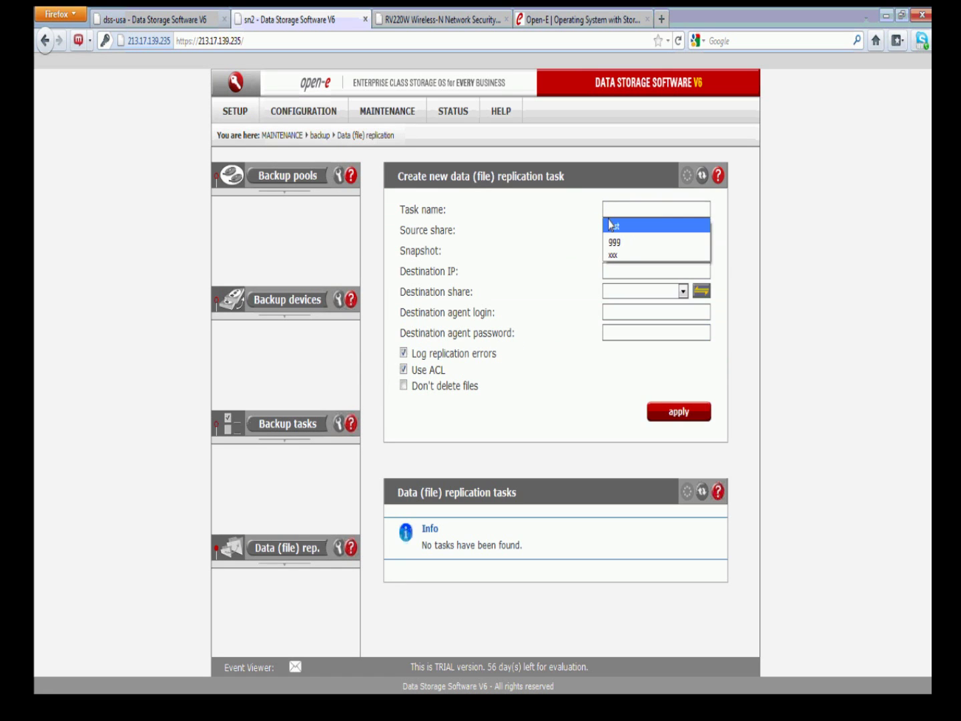
{"action": "left_click", "coordinate": [614, 227]}
{"action": "left_click", "coordinate": [616, 232]}
{"action": "left_click", "coordinate": [616, 208]}
{"action": "left_click", "coordinate": [616, 211]}
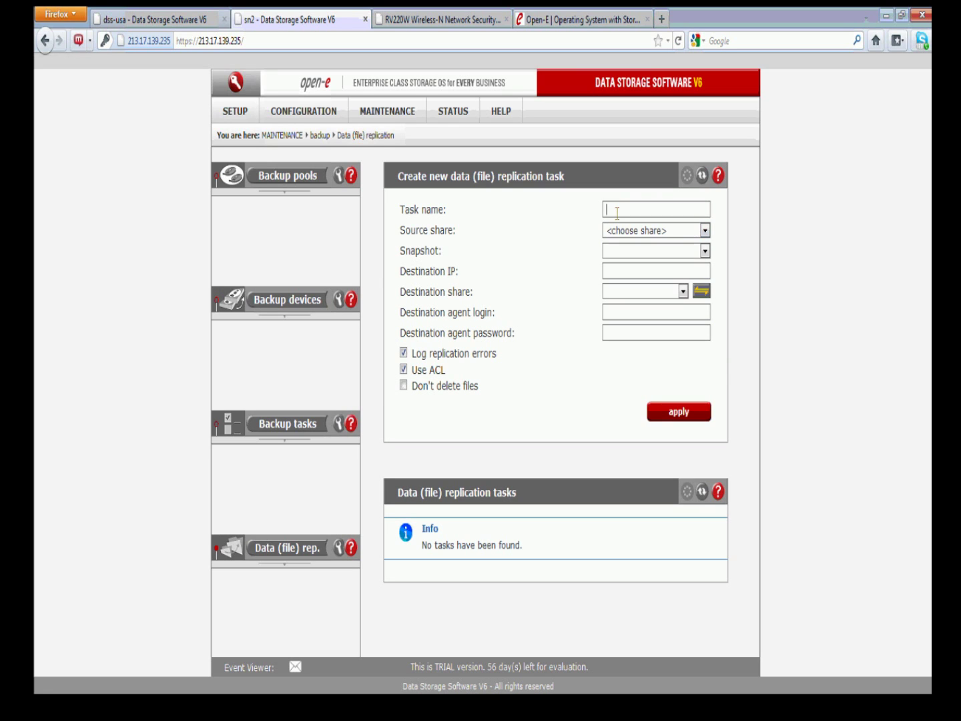
{"action": "type", "text": "test"}
{"action": "left_click", "coordinate": [612, 225]}
Choose Europe-Source as the task's source share and enter destination IP 50.73.85.5
{"action": "left_click", "coordinate": [613, 230]}
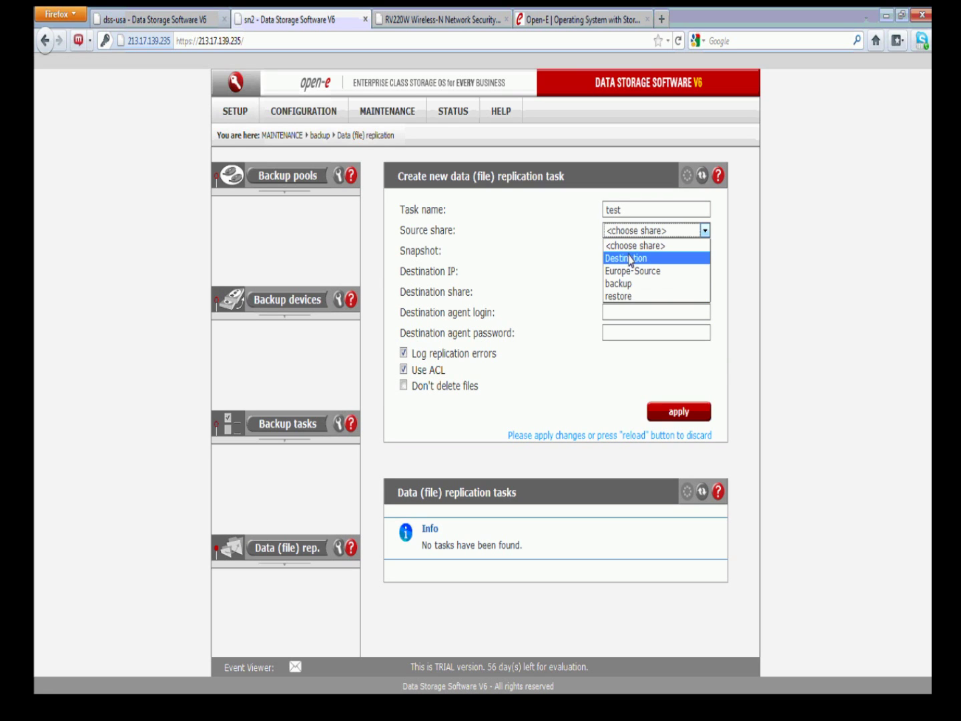
{"action": "left_click", "coordinate": [630, 259]}
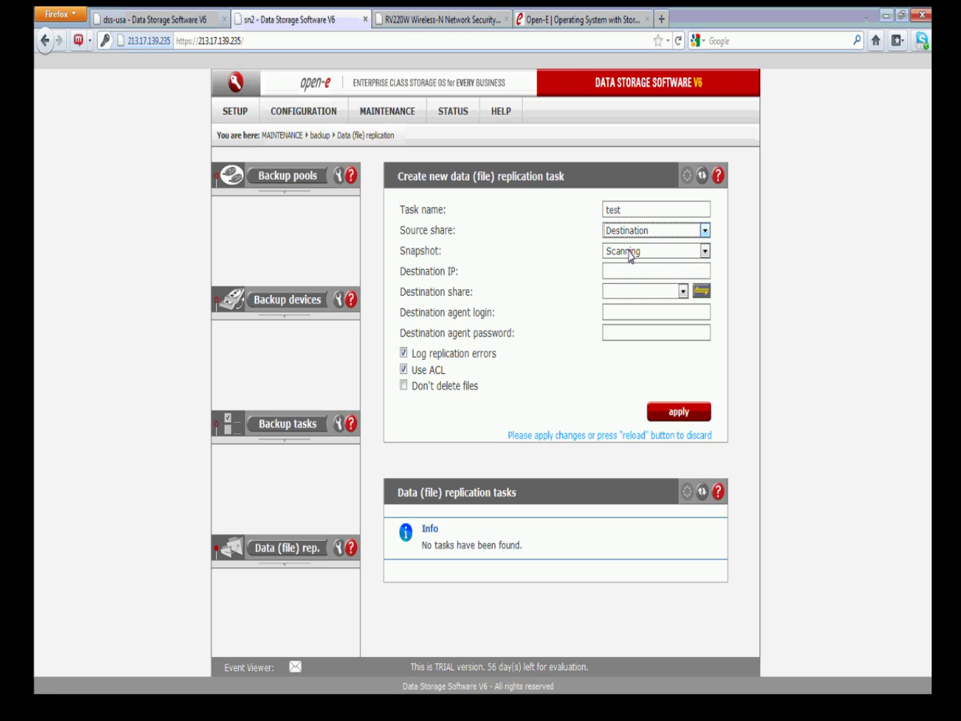
{"action": "left_click", "coordinate": [634, 230]}
{"action": "left_click", "coordinate": [632, 271]}
{"action": "left_click", "coordinate": [656, 272]}
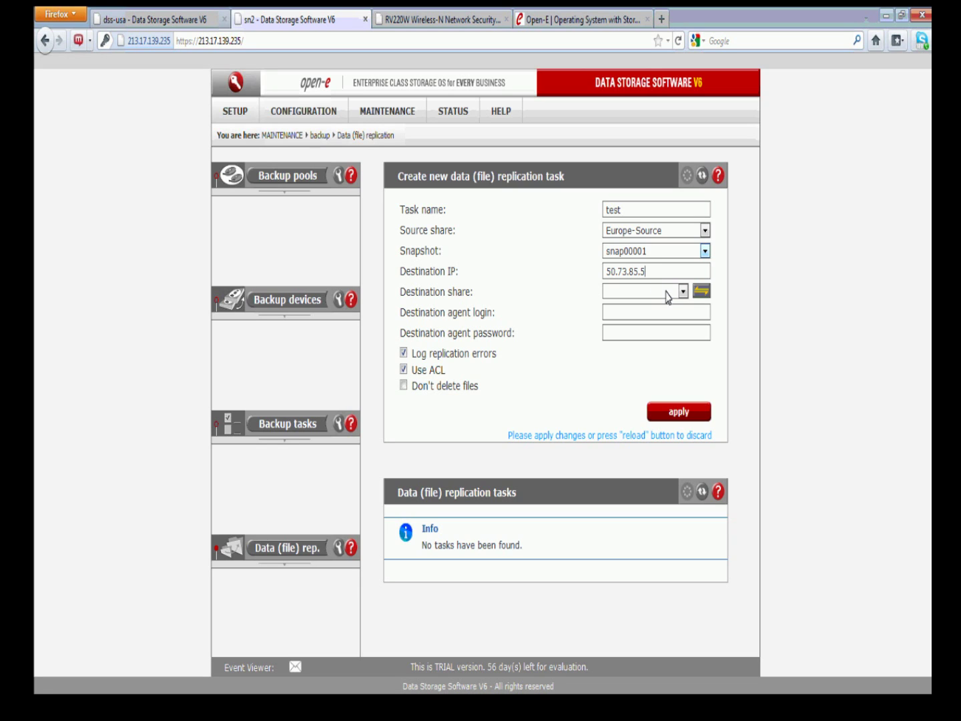
Scan 50.73.85.5 for shares and select Destination as the destination share
{"action": "left_click", "coordinate": [697, 292]}
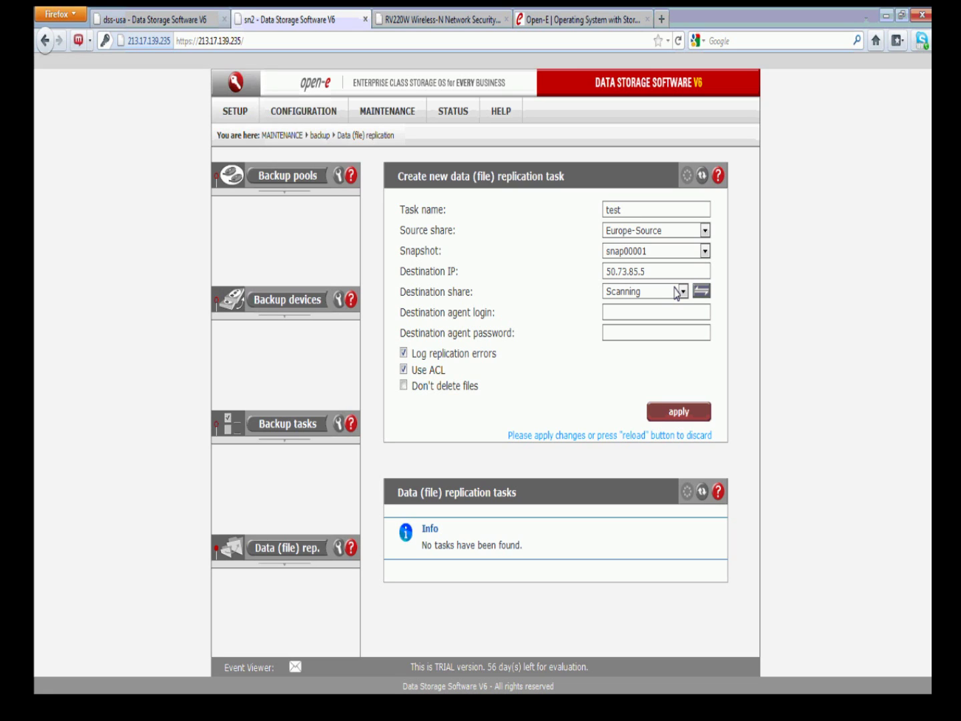
{"action": "left_click", "coordinate": [681, 297]}
{"action": "left_click", "coordinate": [680, 294]}
{"action": "key", "text": "Return"}
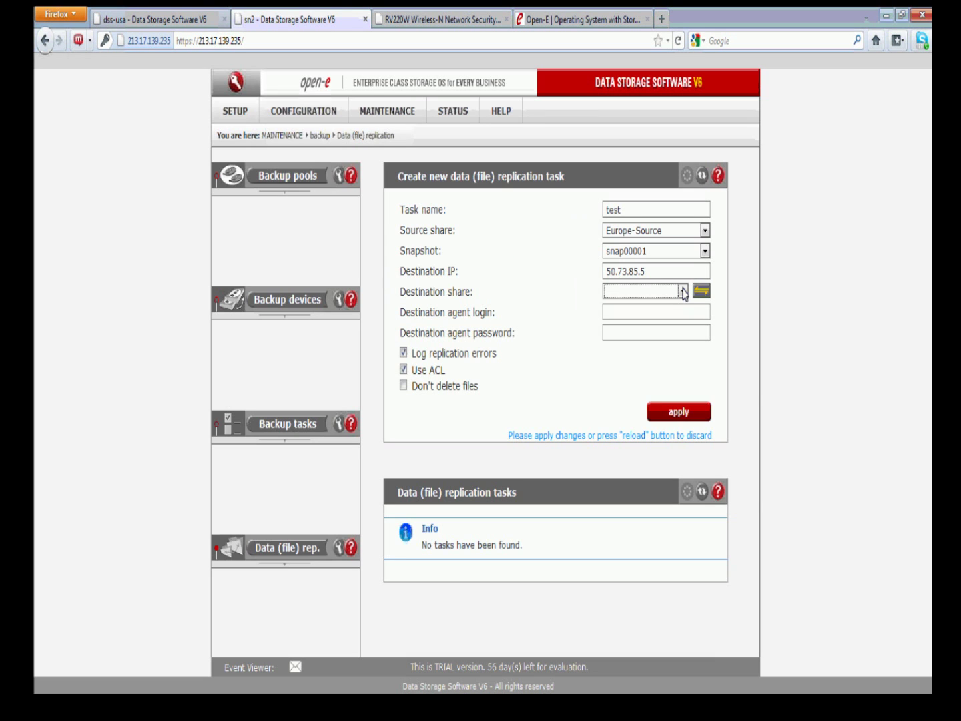
{"action": "left_click", "coordinate": [683, 293]}
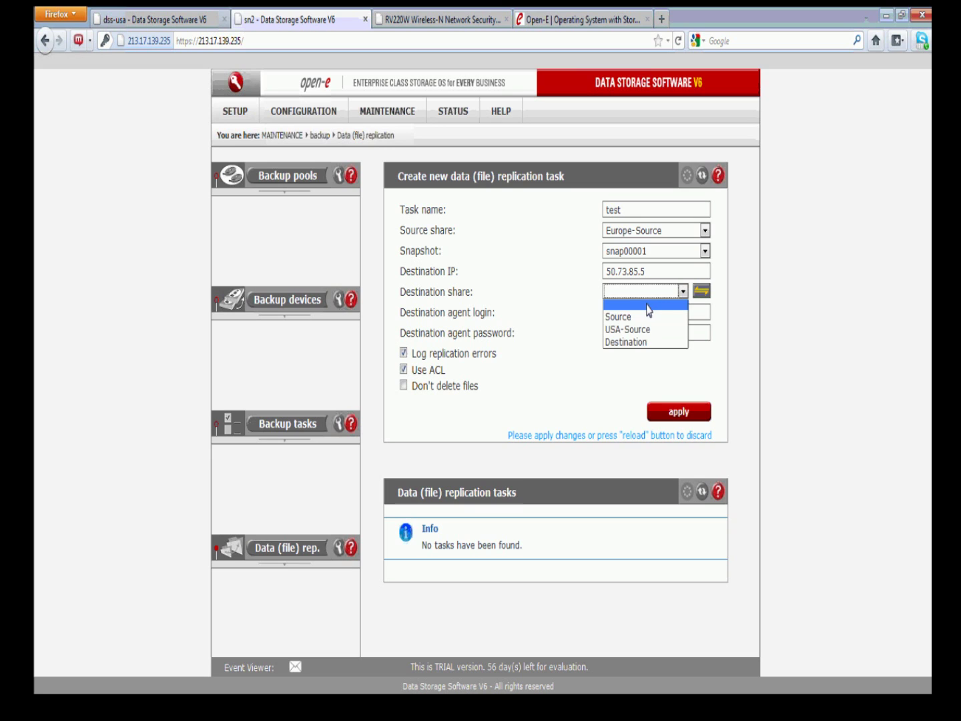
{"action": "left_click", "coordinate": [631, 341]}
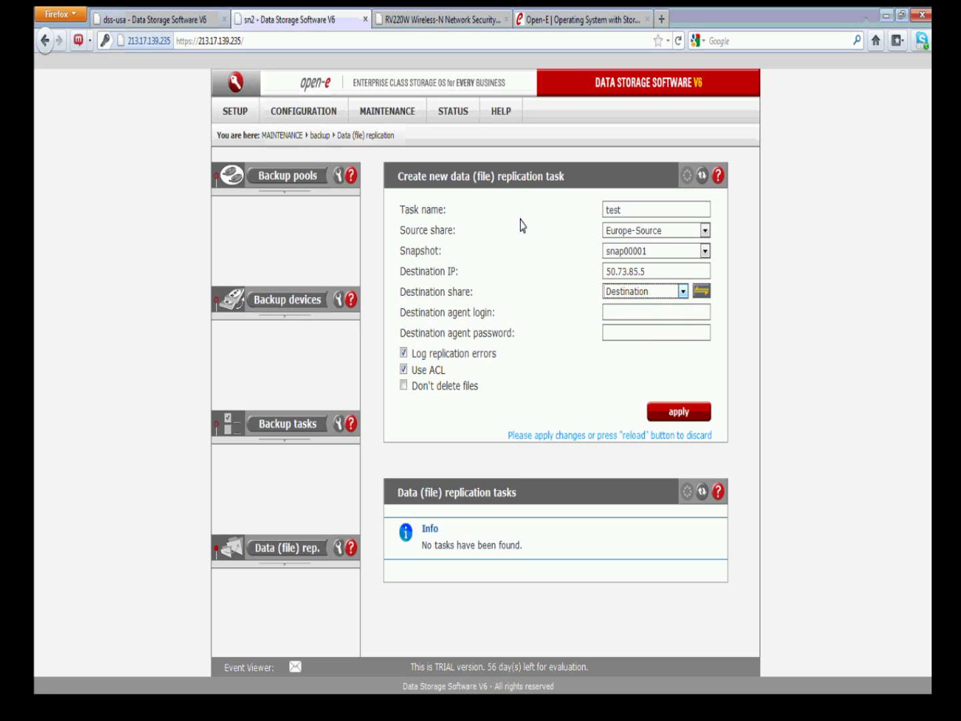
{"action": "left_click", "coordinate": [189, 20]}
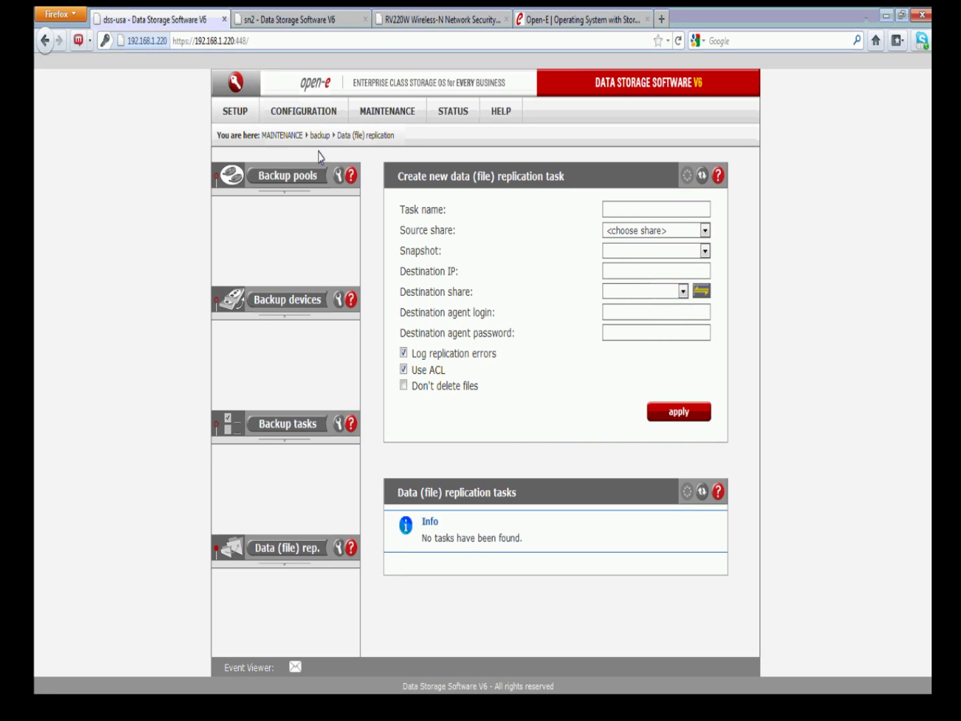
On dss-usa, open the Destination share under NAS resources > Shares and browse its files
{"action": "left_click", "coordinate": [303, 111]}
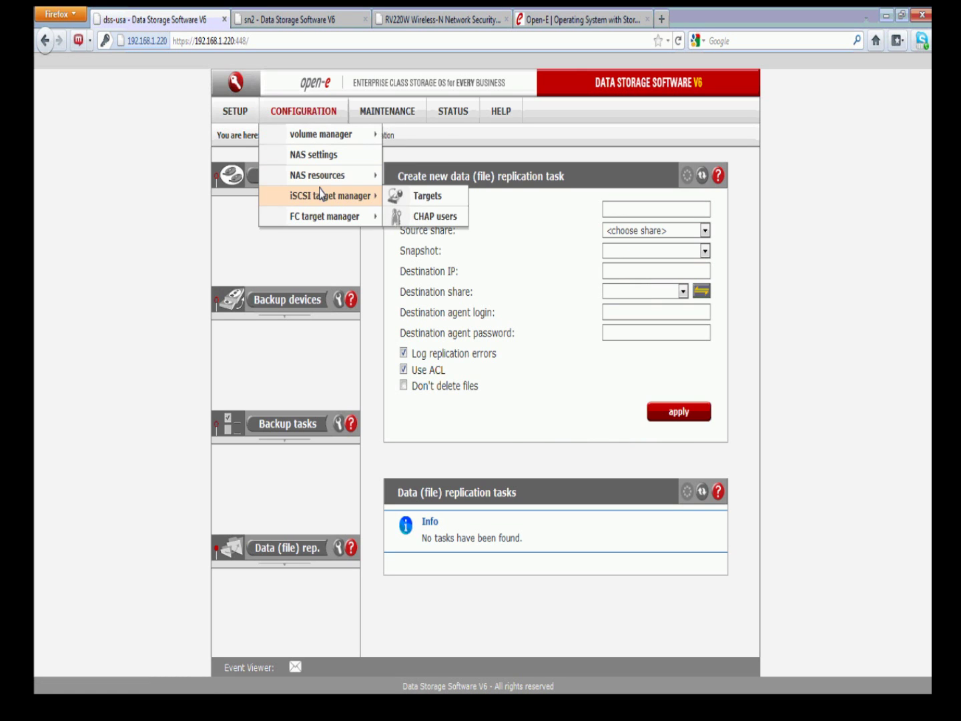
{"action": "mouse_move", "coordinate": [330, 175]}
{"action": "left_click", "coordinate": [404, 176]}
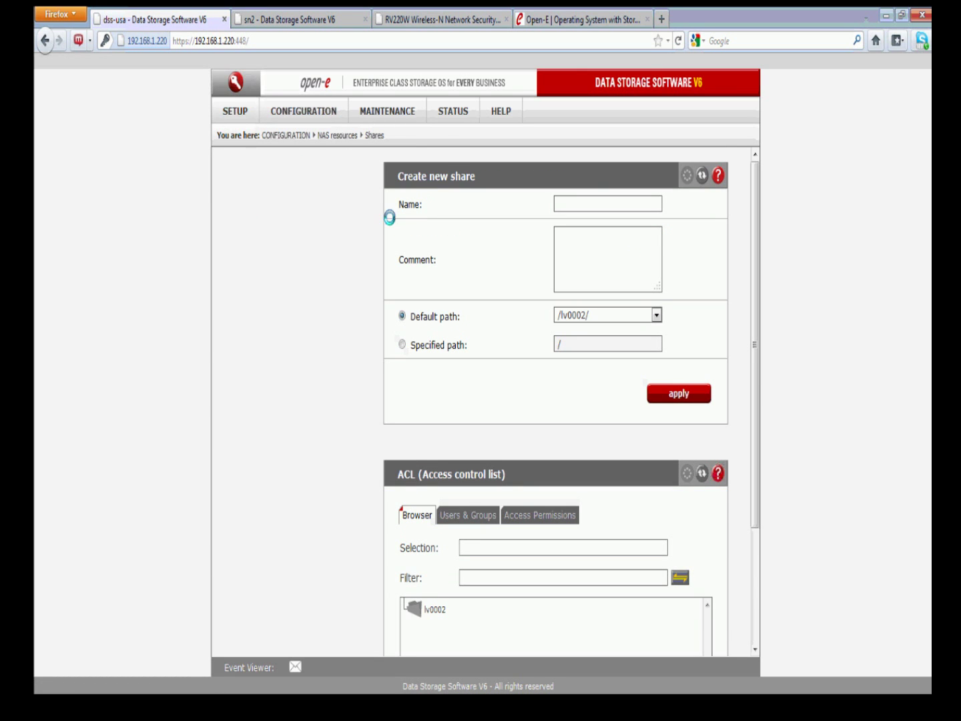
{"action": "left_click", "coordinate": [270, 202]}
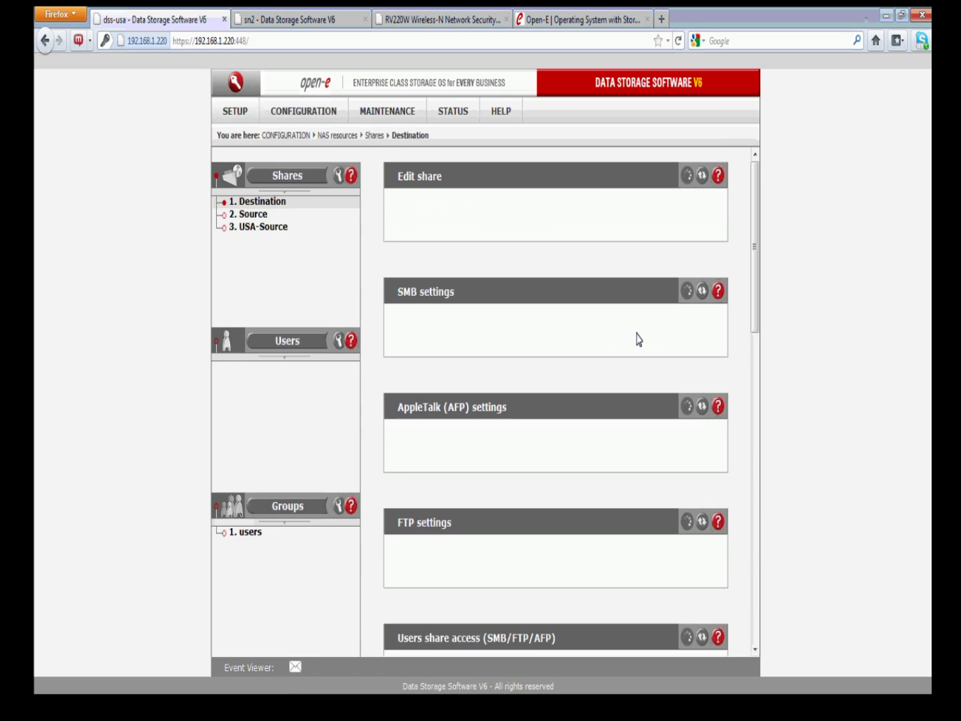
{"action": "left_click", "coordinate": [694, 285]}
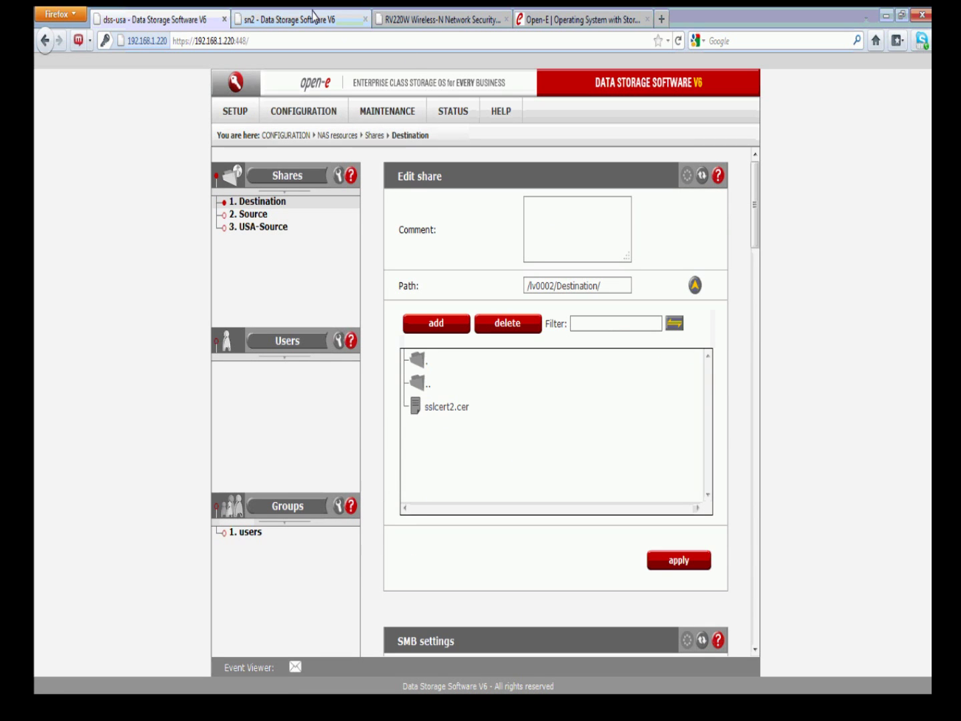
{"action": "left_click", "coordinate": [314, 15]}
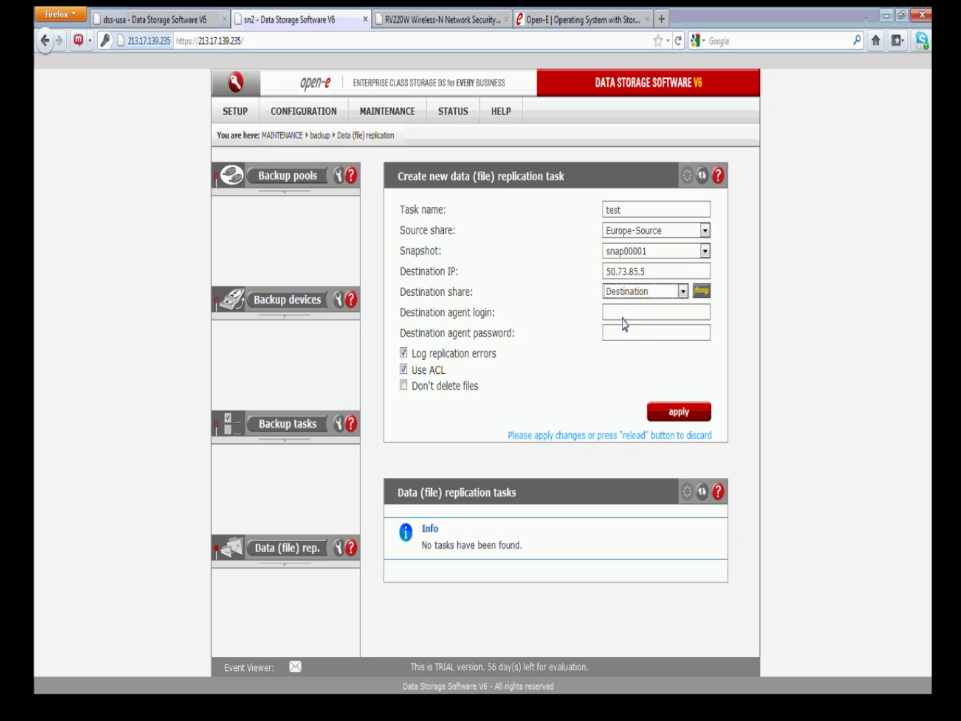
Apply the 'test' task, start it, and expand its details showing ACL on and errors logged
{"action": "left_click", "coordinate": [667, 408]}
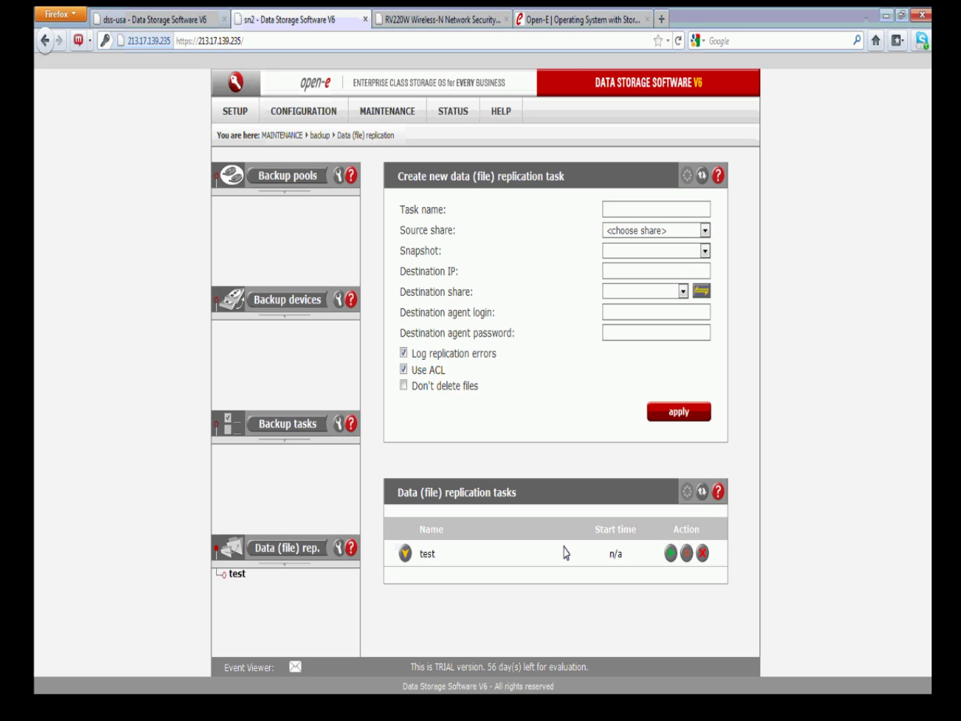
{"action": "left_click", "coordinate": [670, 553]}
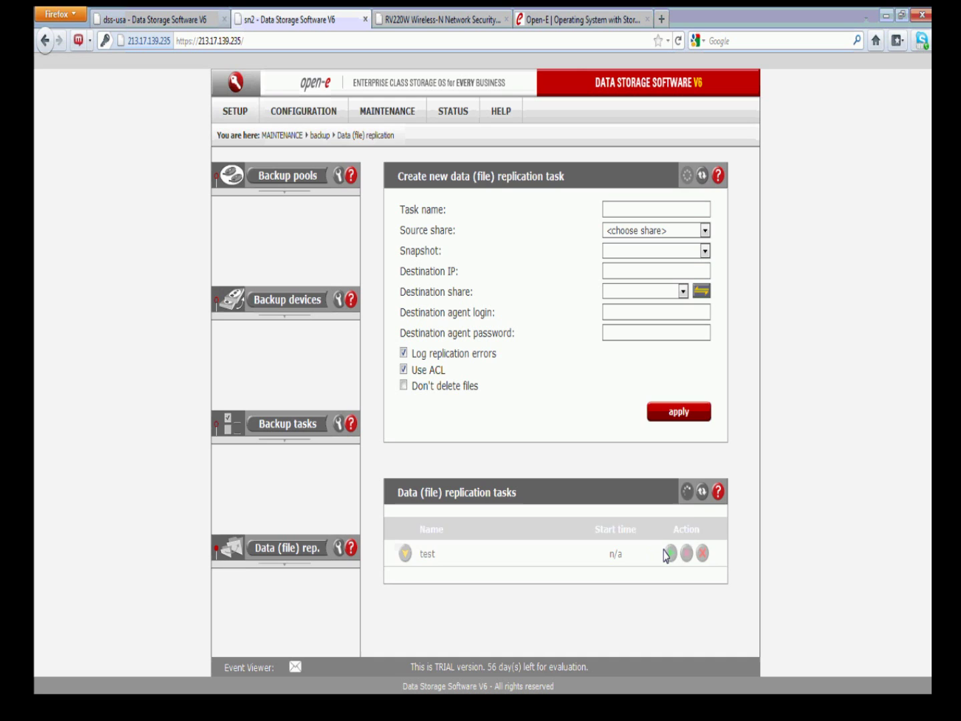
{"action": "left_click", "coordinate": [405, 553]}
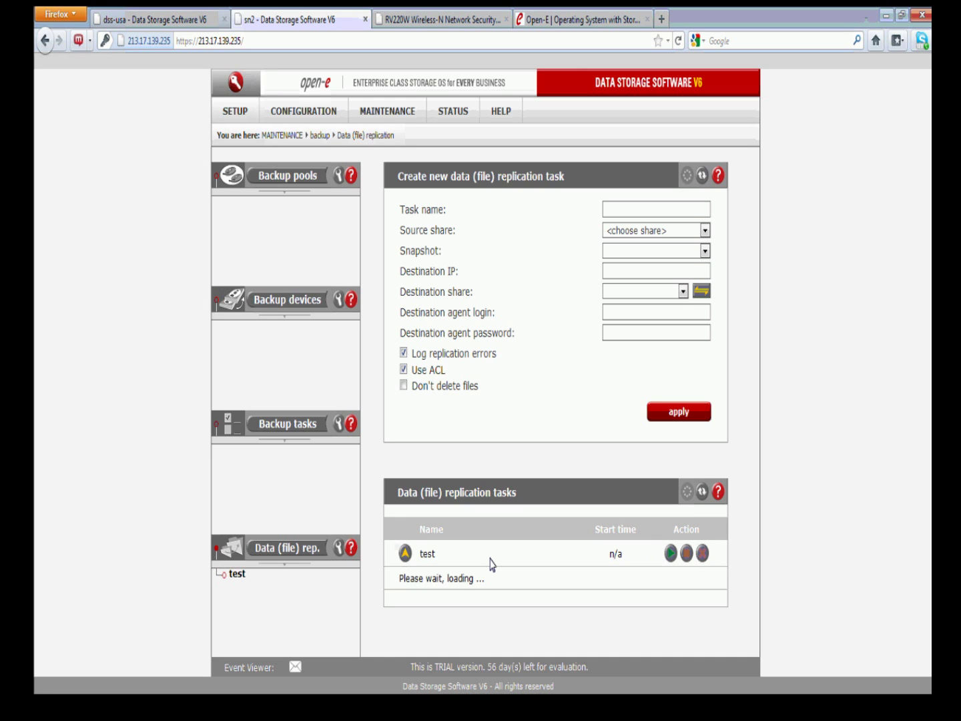
{"action": "scroll", "coordinate": [493, 564], "scroll_direction": "down", "scroll_amount": 3}
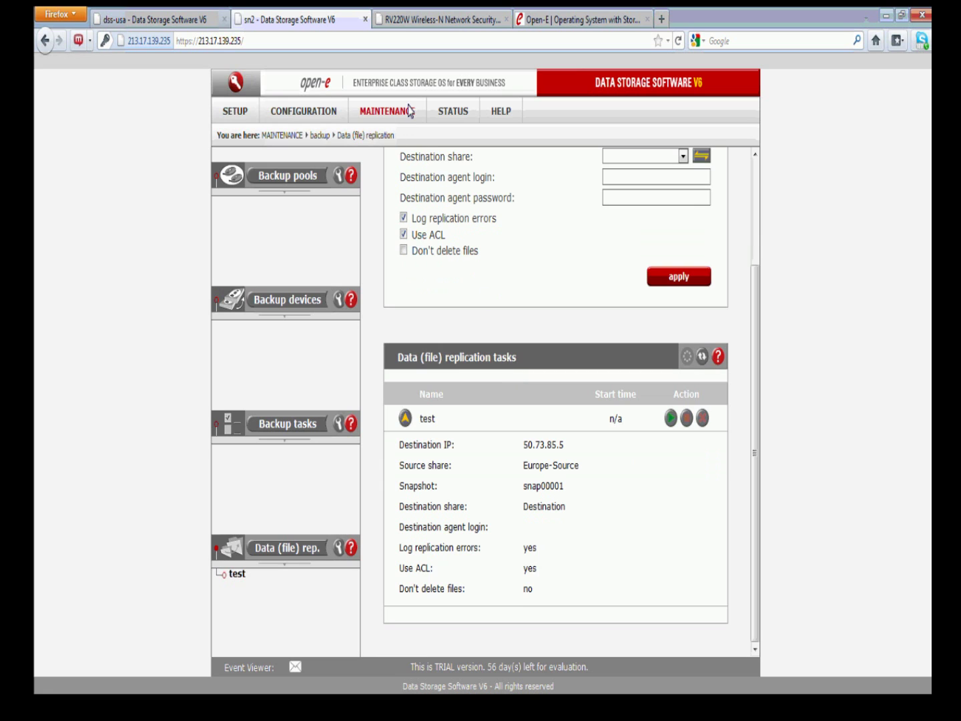
{"action": "left_click", "coordinate": [453, 113]}
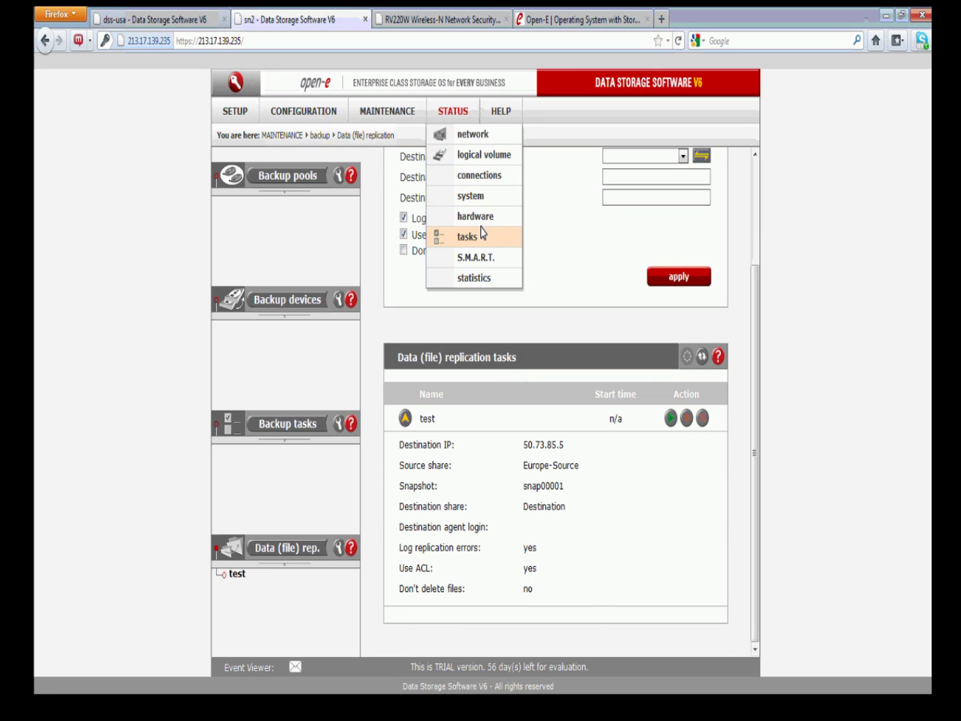
Open STATUS > tasks and inspect the WAN_EU_to_ATL entry: 7 of 9 files transferred
{"action": "left_click", "coordinate": [482, 235]}
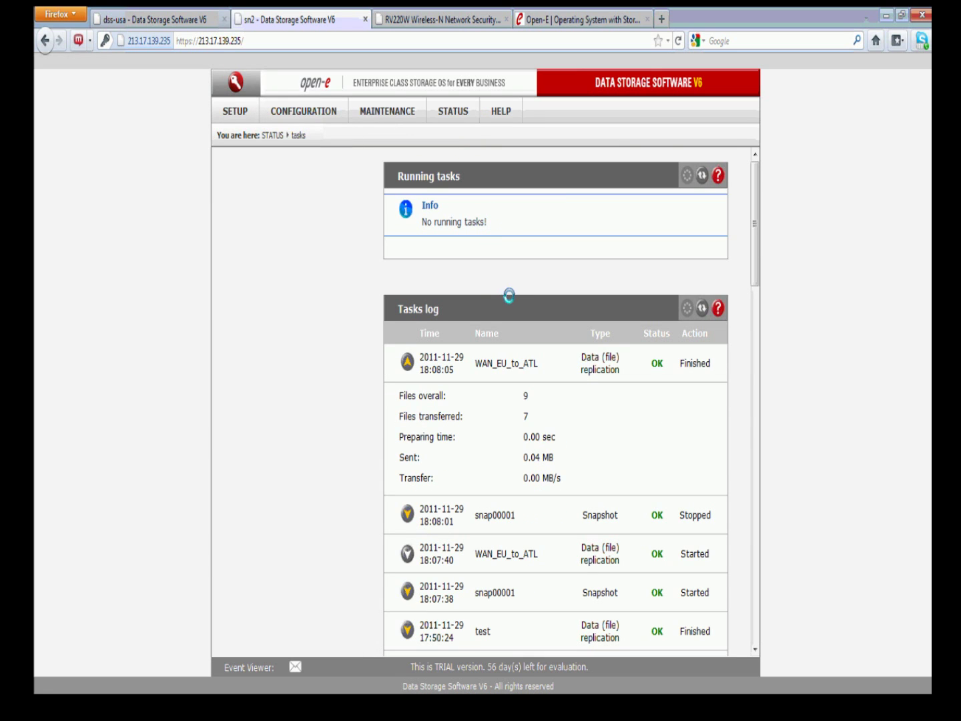
{"action": "left_click", "coordinate": [407, 363]}
{"action": "left_click", "coordinate": [406, 361]}
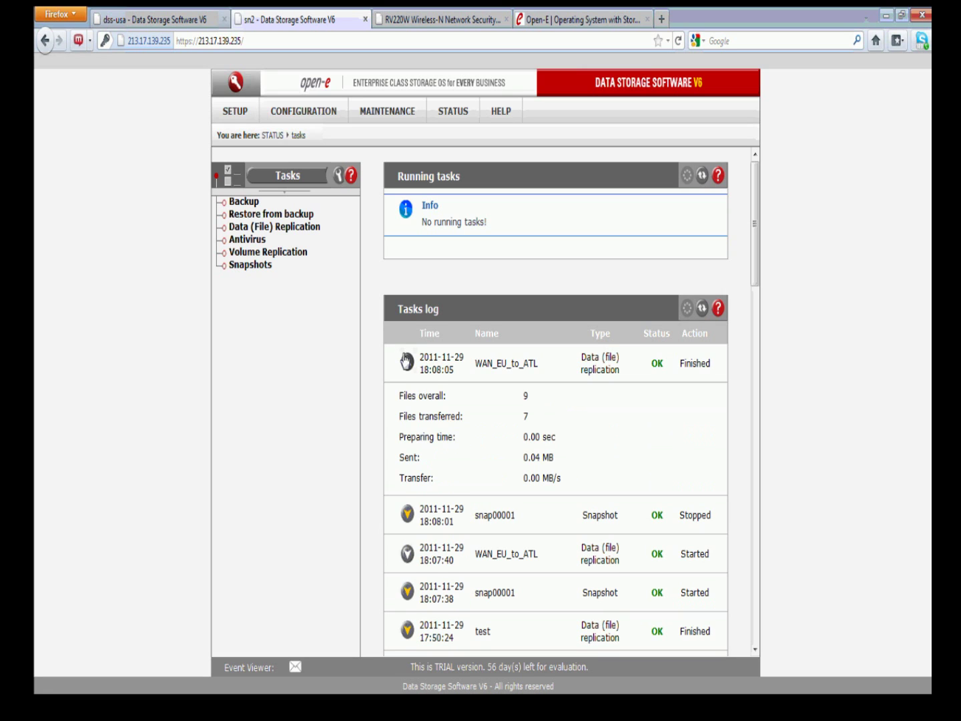
{"action": "left_click", "coordinate": [406, 361]}
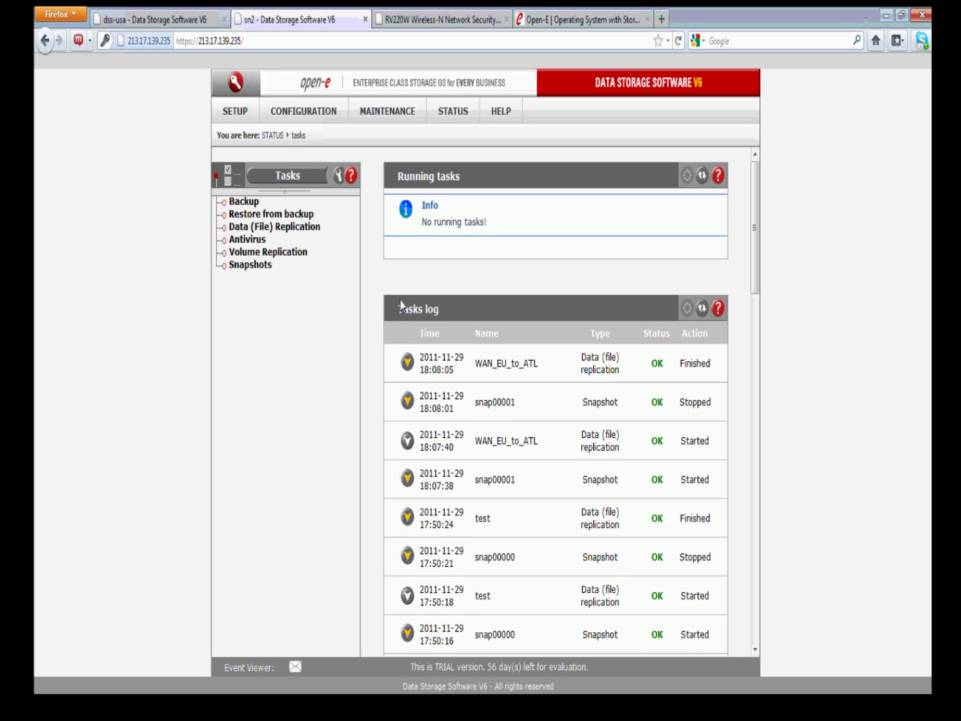
Give the 'test' replication task a 10-minute interval schedule
{"action": "mouse_move", "coordinate": [366, 107]}
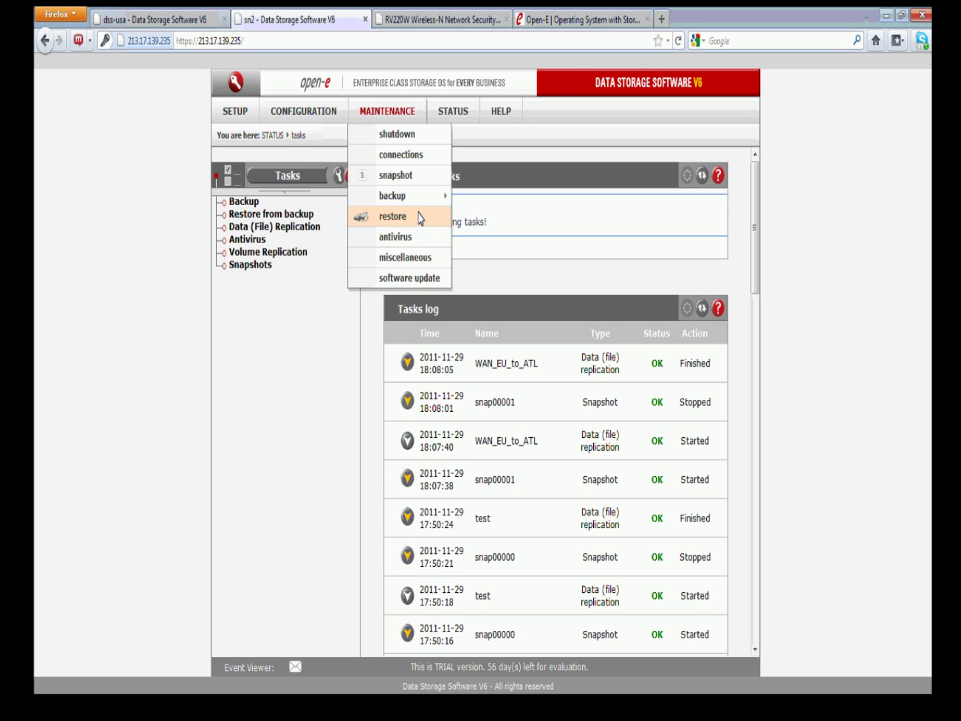
{"action": "mouse_move", "coordinate": [417, 195]}
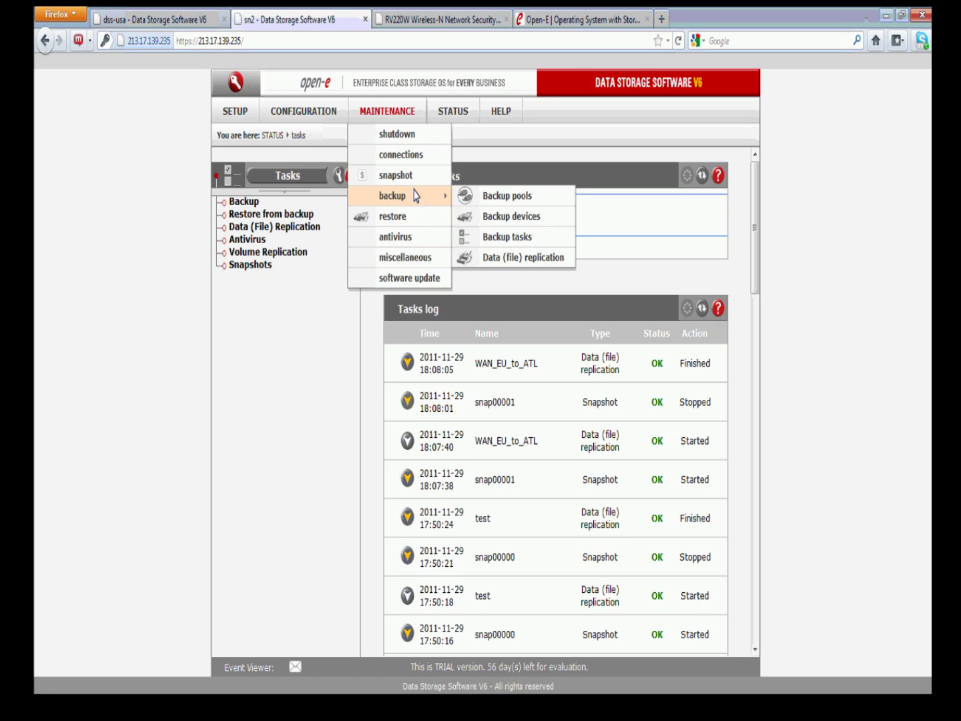
{"action": "left_click", "coordinate": [518, 257]}
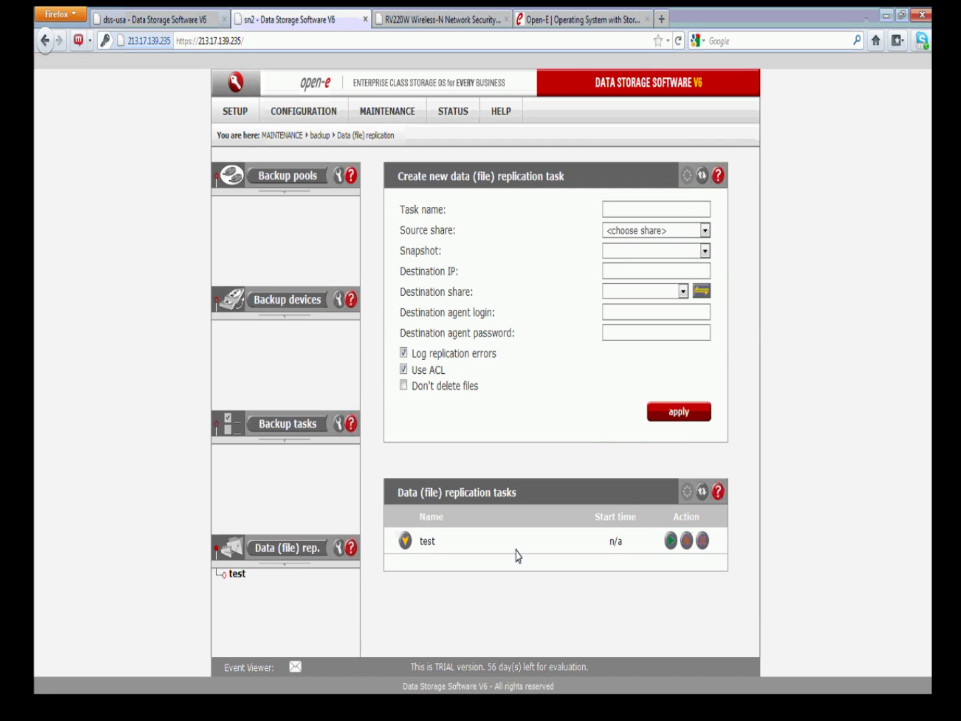
{"action": "left_click", "coordinate": [236, 575]}
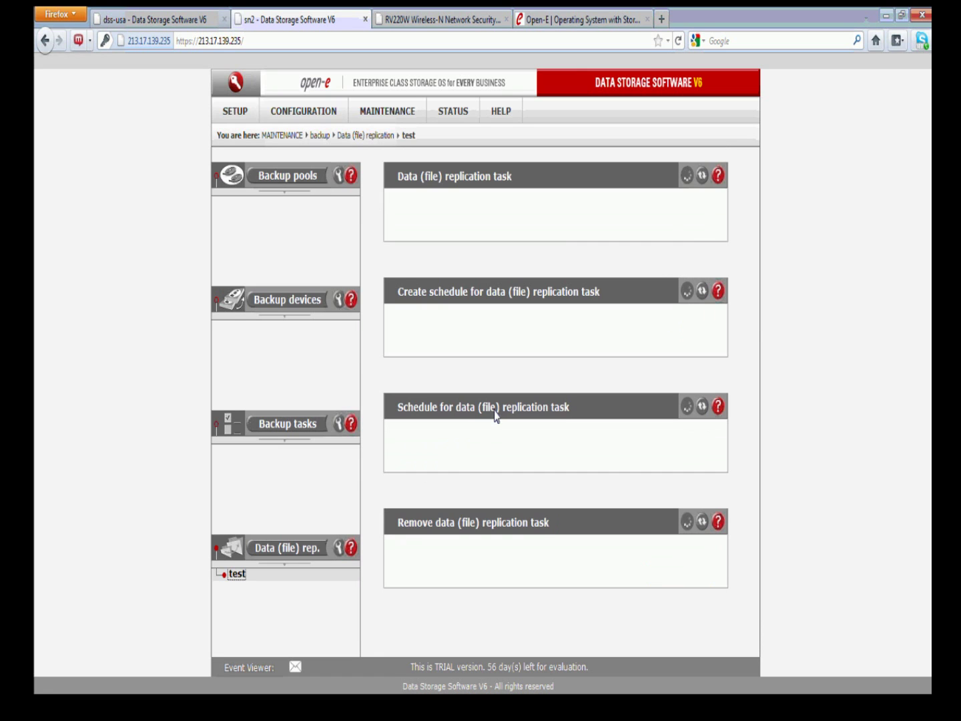
{"action": "scroll", "coordinate": [496, 418], "scroll_direction": "down", "scroll_amount": 5}
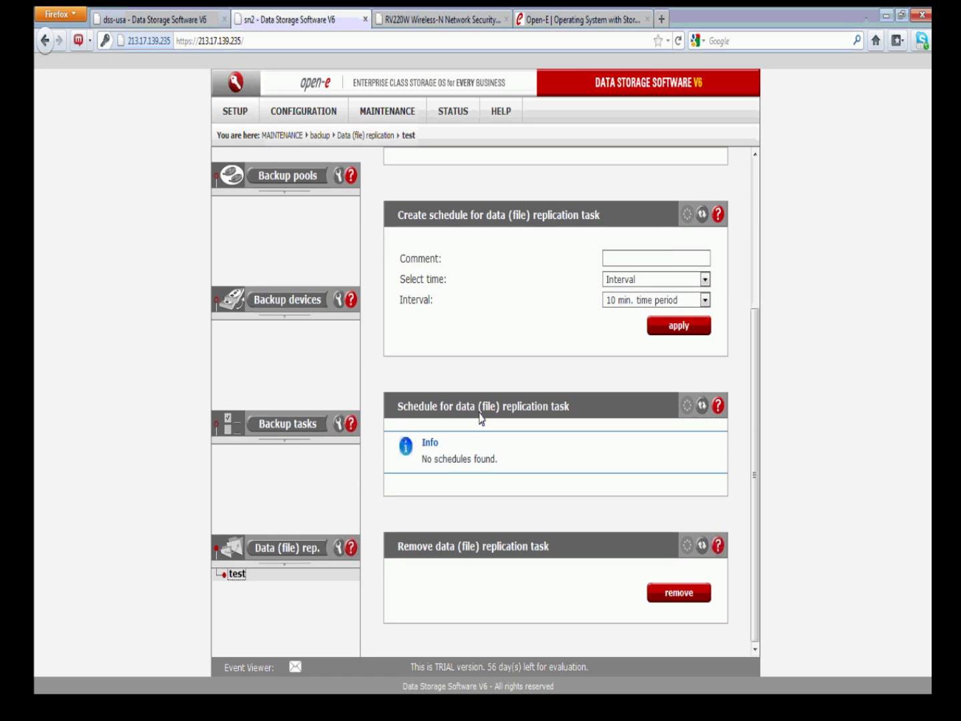
{"action": "left_click", "coordinate": [656, 328]}
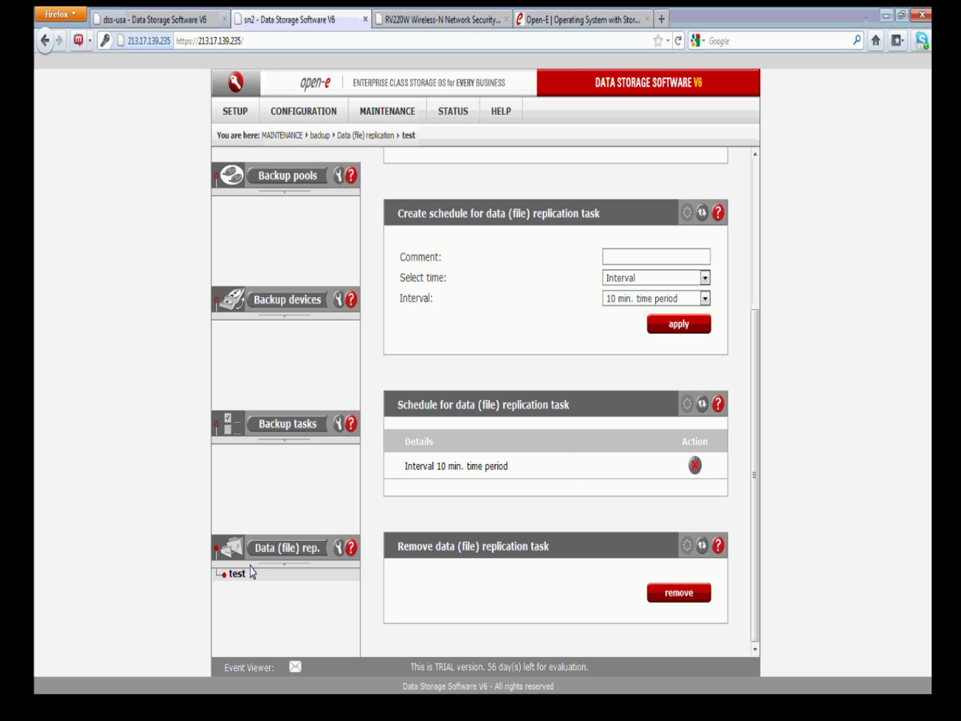
{"action": "left_click", "coordinate": [279, 550]}
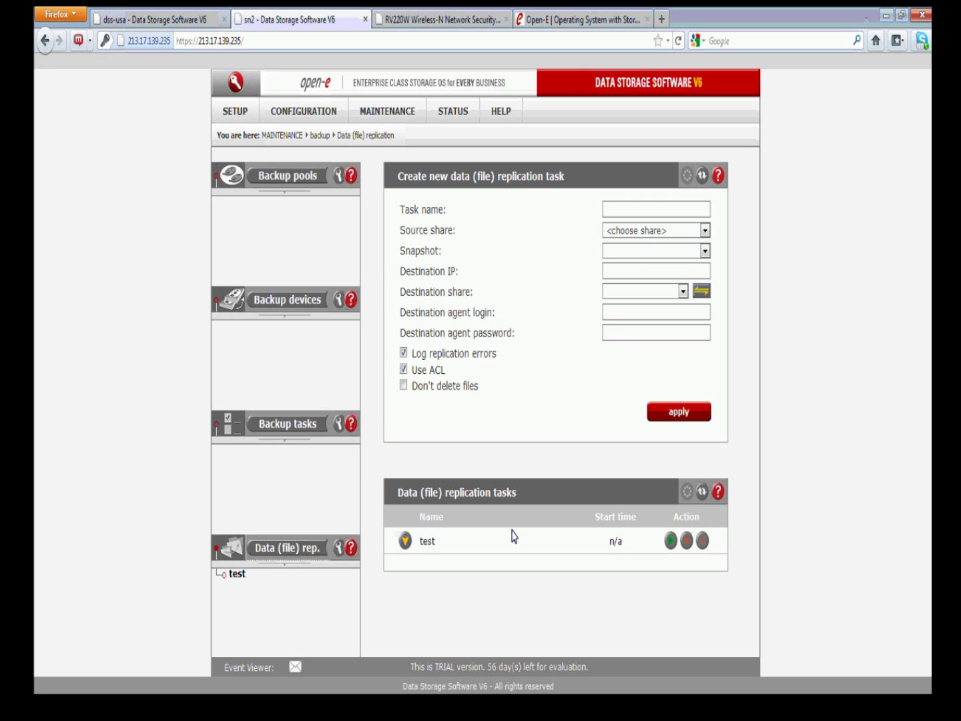
Expand task 'test' to review 50.73.85.5, Europe-Source and snap00001 settings
{"action": "left_click", "coordinate": [404, 541]}
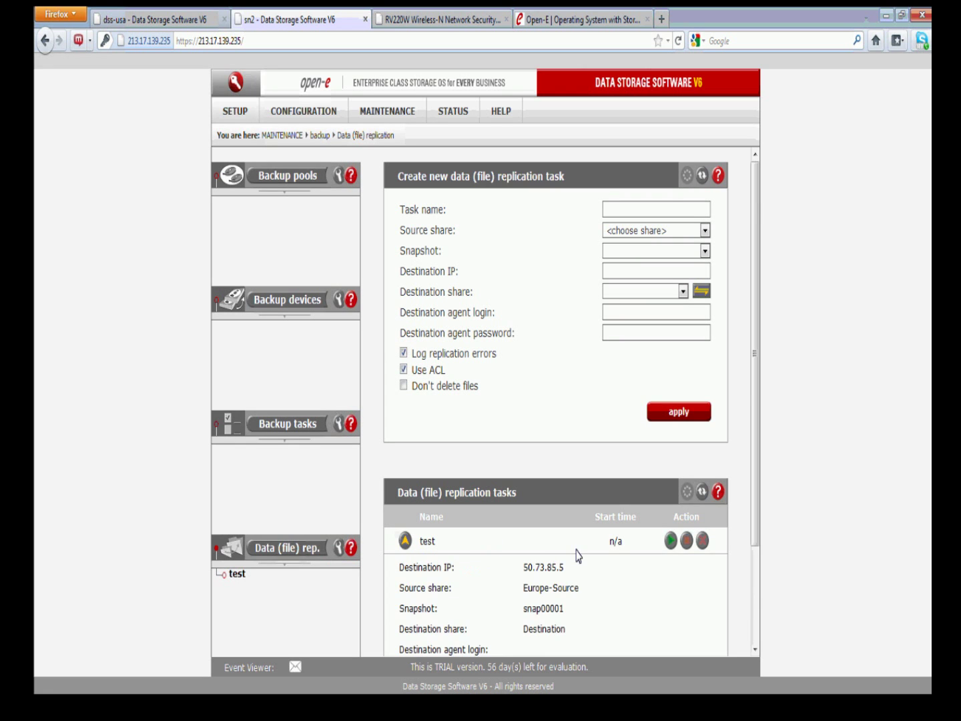
{"action": "scroll", "coordinate": [574, 558], "scroll_direction": "down", "scroll_amount": 3}
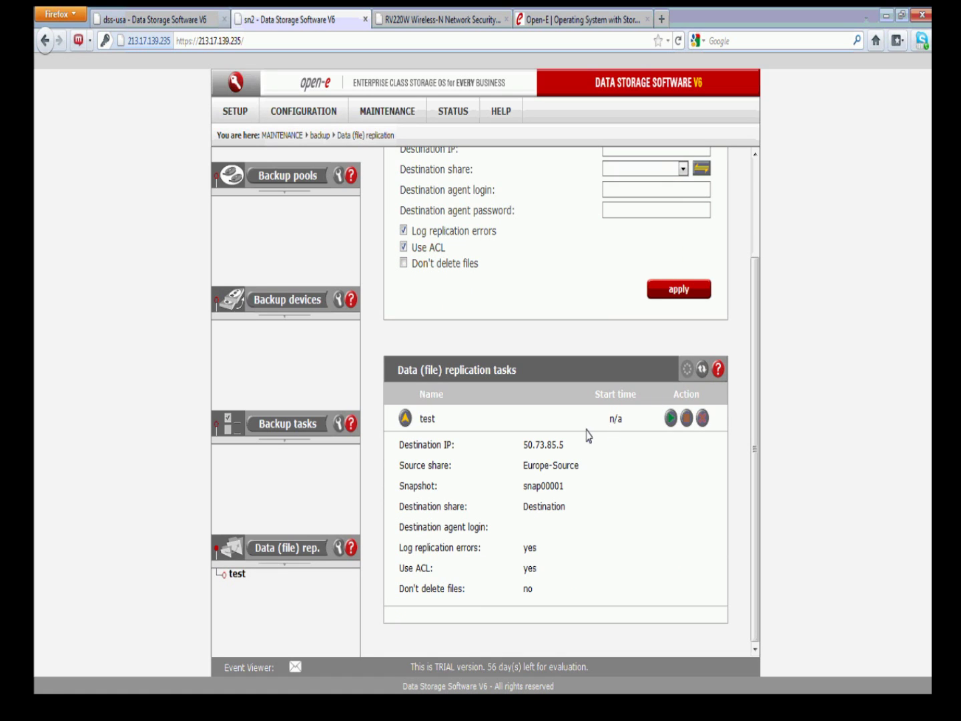
{"action": "mouse_move", "coordinate": [458, 113]}
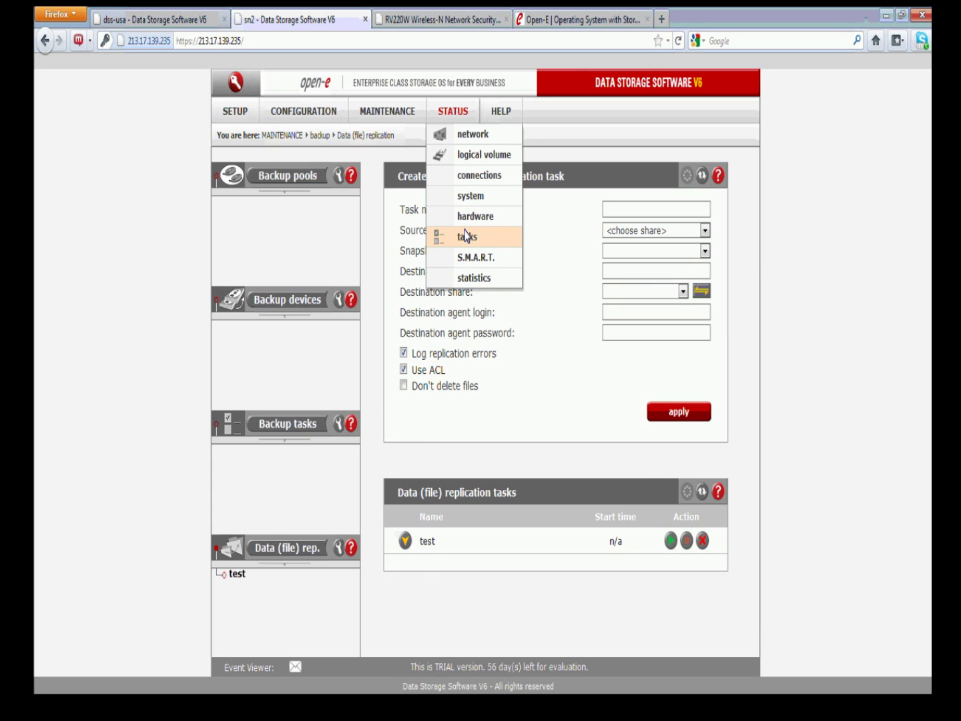
Open the tasks log and expand the test run and snap00001 entries, then return to dss-usa
{"action": "left_click", "coordinate": [465, 235]}
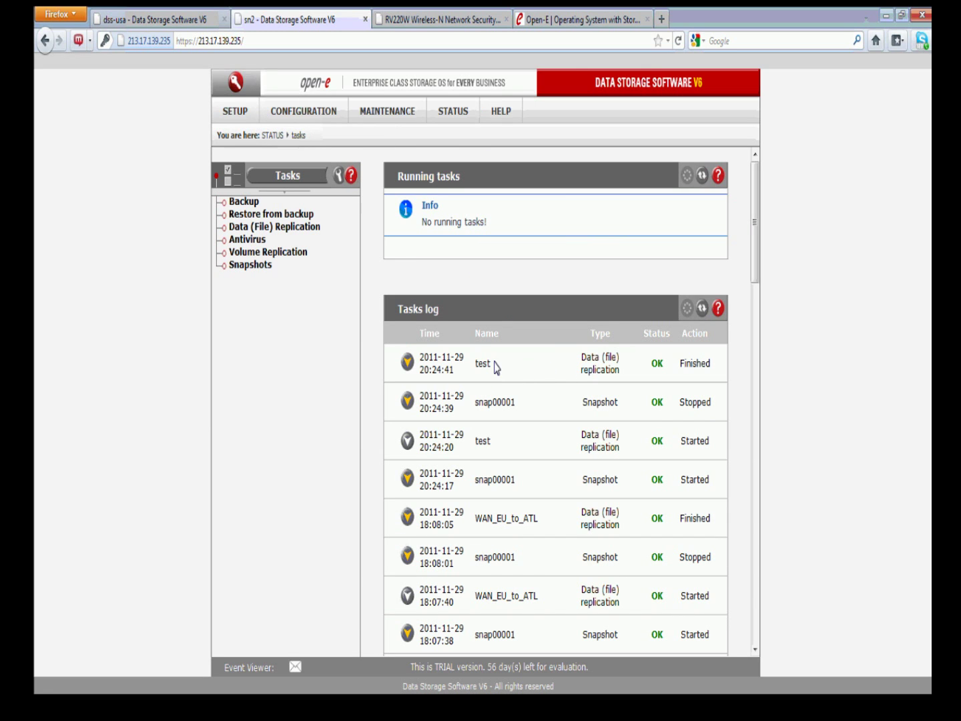
{"action": "left_click", "coordinate": [407, 362]}
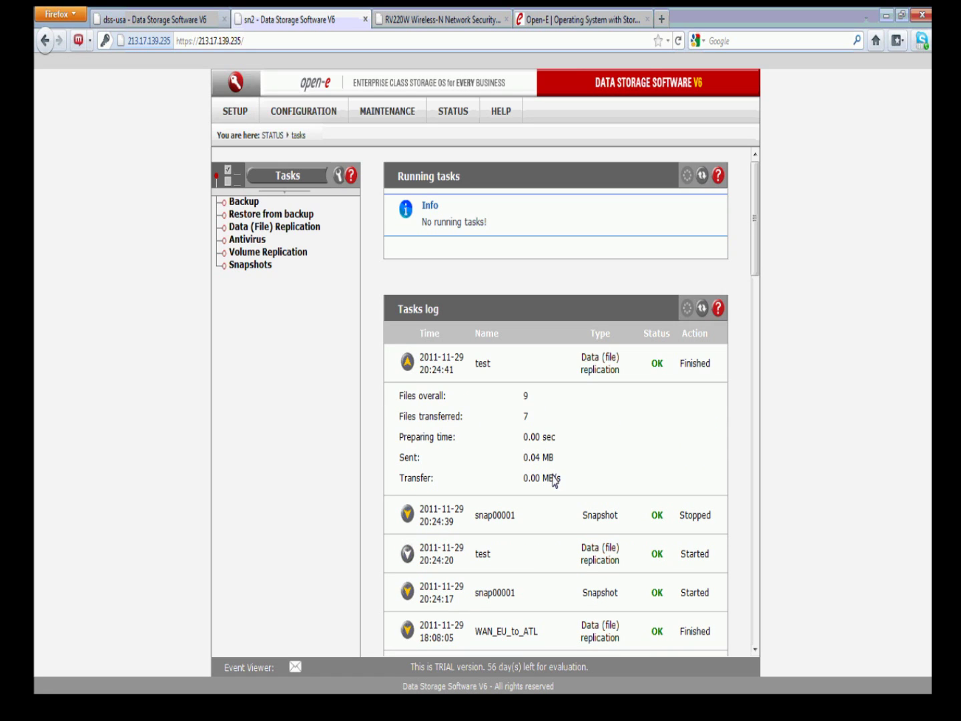
{"action": "left_click", "coordinate": [406, 512]}
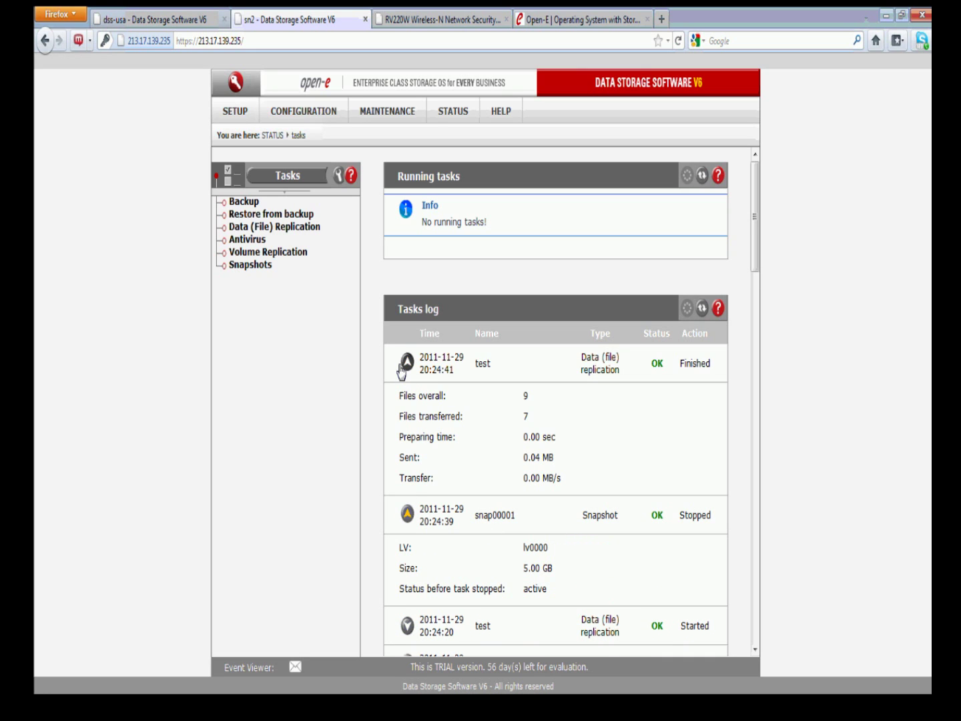
{"action": "left_click", "coordinate": [168, 19]}
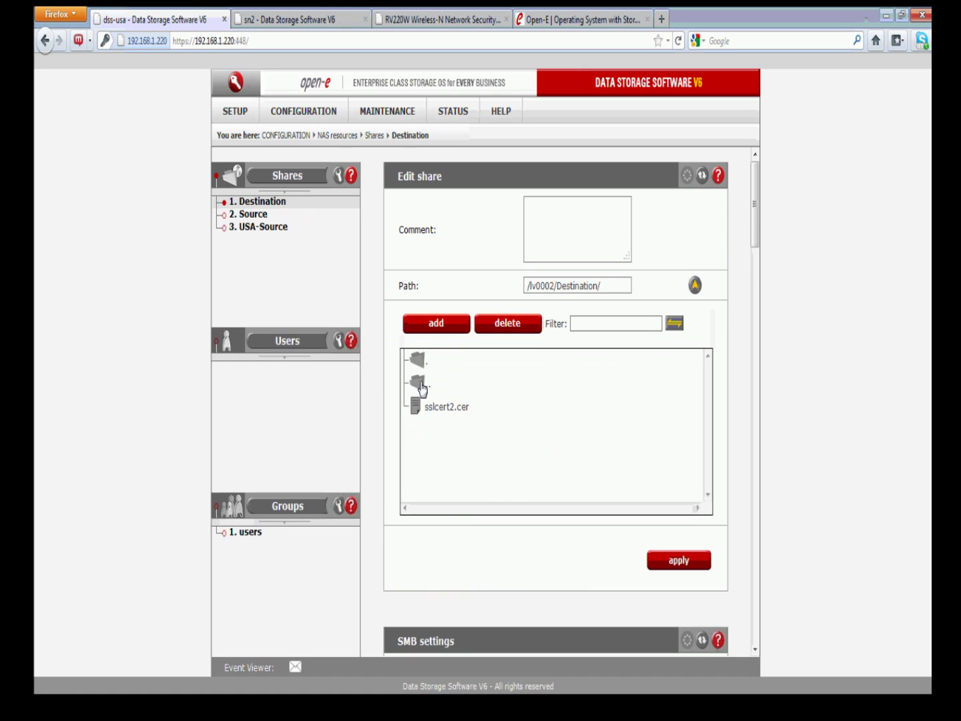
Browse up to /lv0002/ and open the Destination folder in the Edit share browser
{"action": "left_click", "coordinate": [428, 386]}
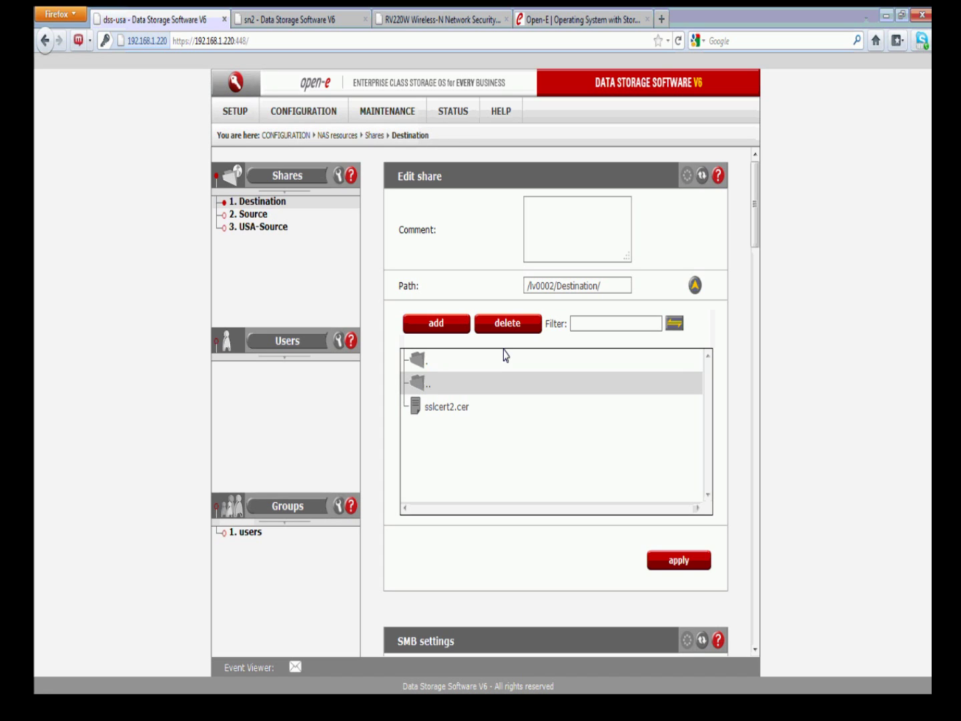
{"action": "left_click", "coordinate": [694, 285]}
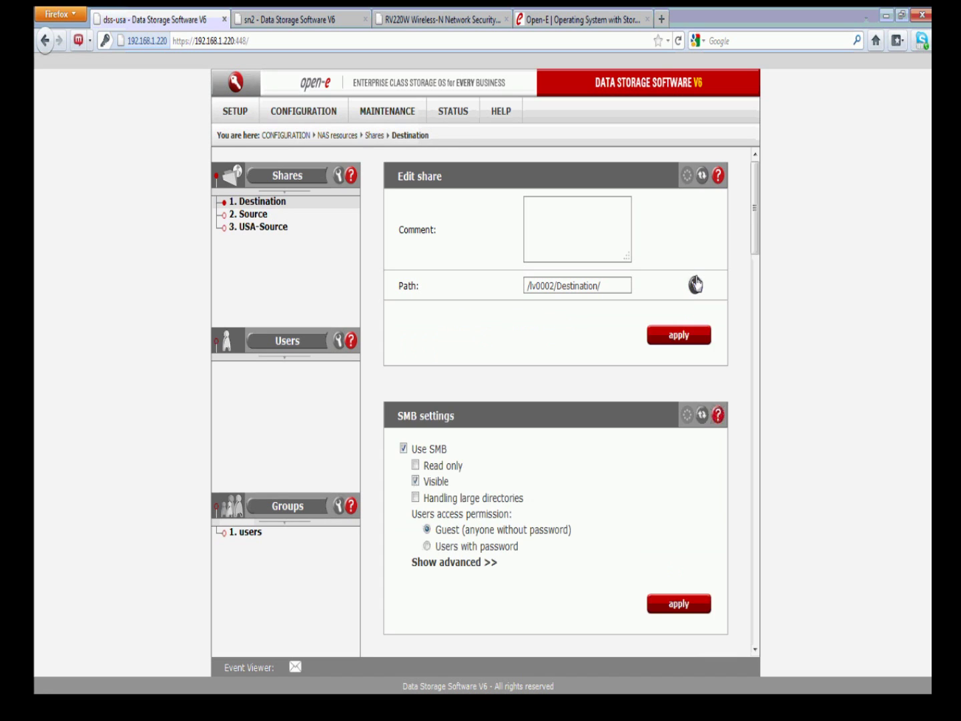
{"action": "left_click", "coordinate": [695, 285]}
{"action": "double_click", "coordinate": [427, 384]}
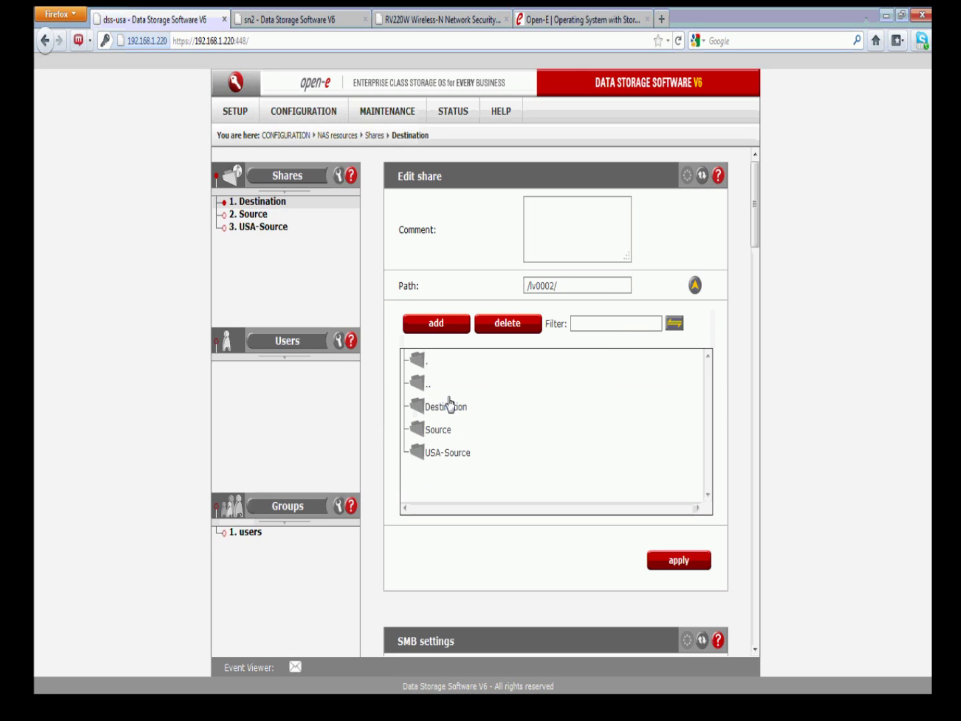
{"action": "left_click", "coordinate": [442, 407]}
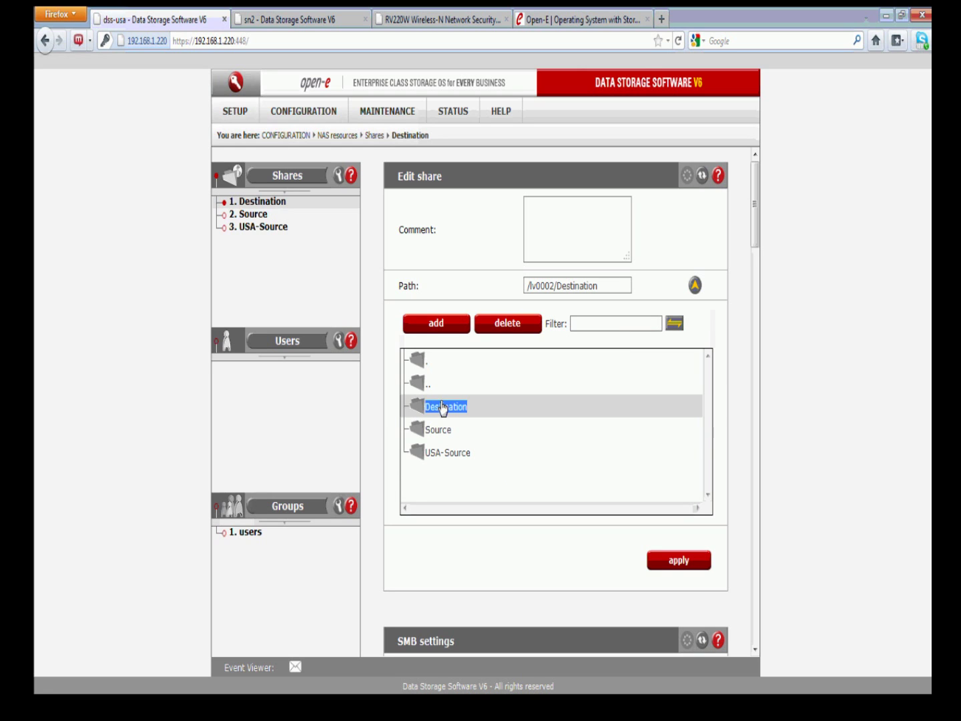
{"action": "double_click", "coordinate": [442, 407]}
Scroll the Destination file list to confirm ATL_IPs.xlsx, OECE.docx and fcports.txt arrived
{"action": "left_click_drag", "start_coordinate": [705, 435], "coordinate": [706, 470]}
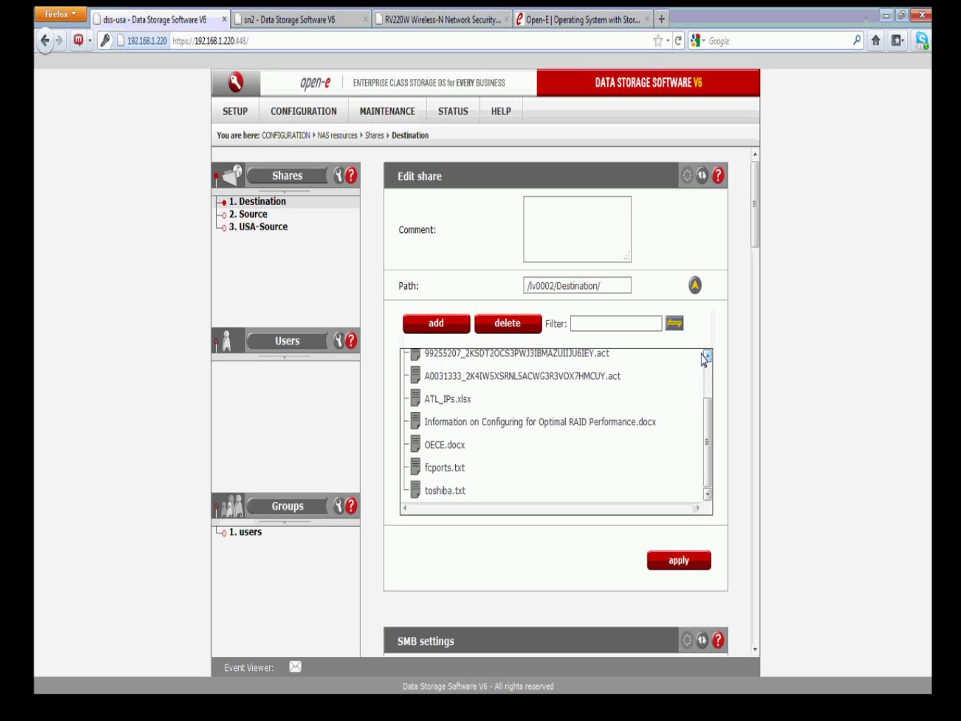
{"action": "left_click_drag", "start_coordinate": [706, 403], "coordinate": [706, 393]}
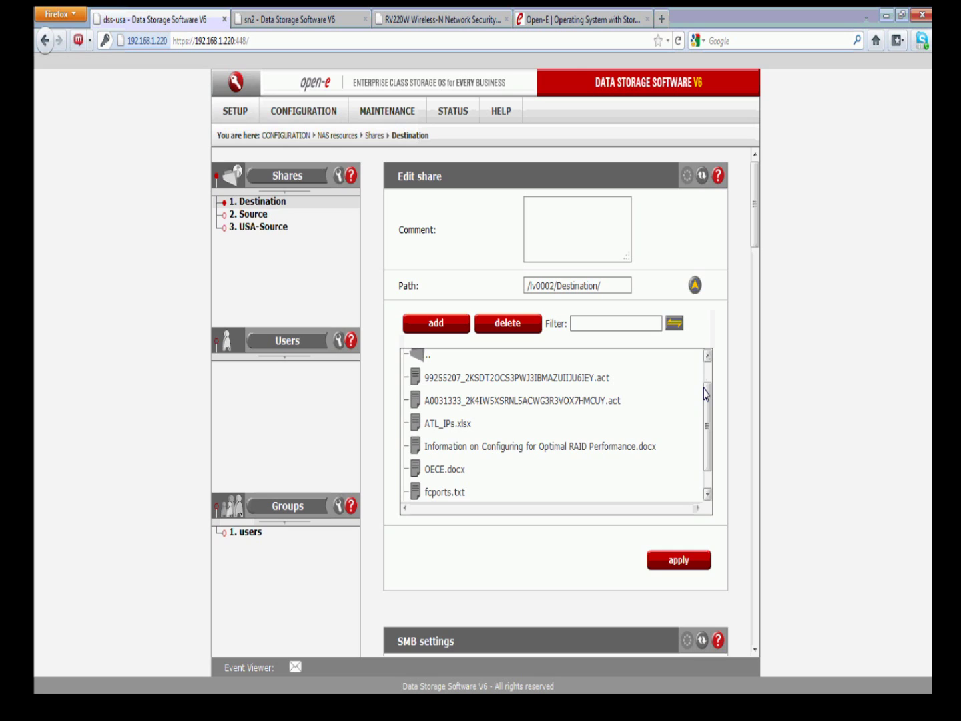
{"action": "left_click_drag", "start_coordinate": [706, 393], "coordinate": [706, 364]}
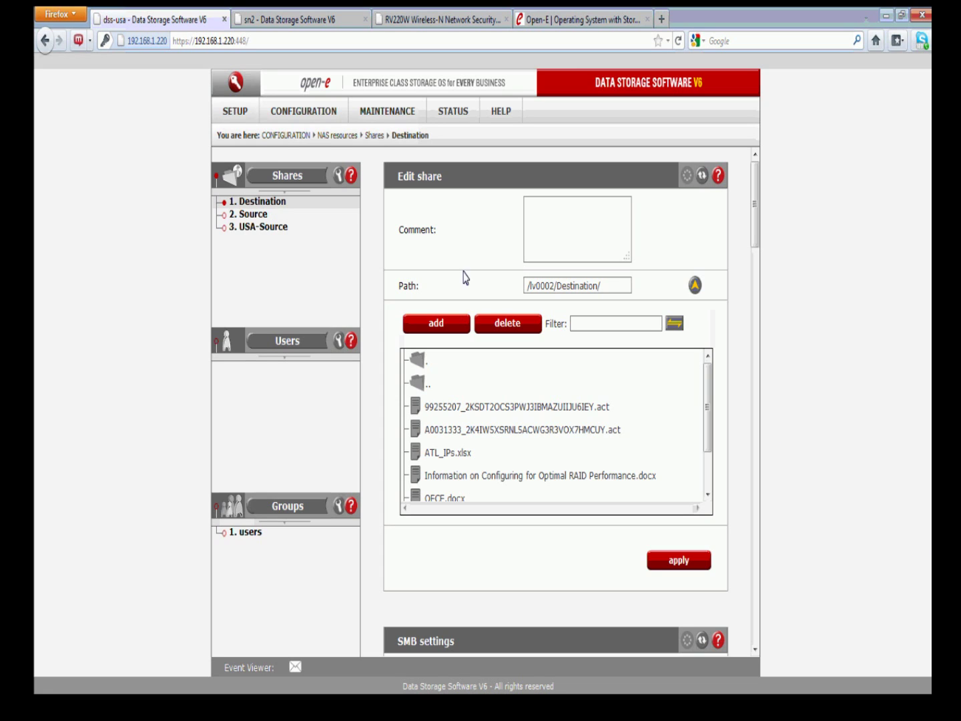
{"action": "left_click", "coordinate": [404, 114]}
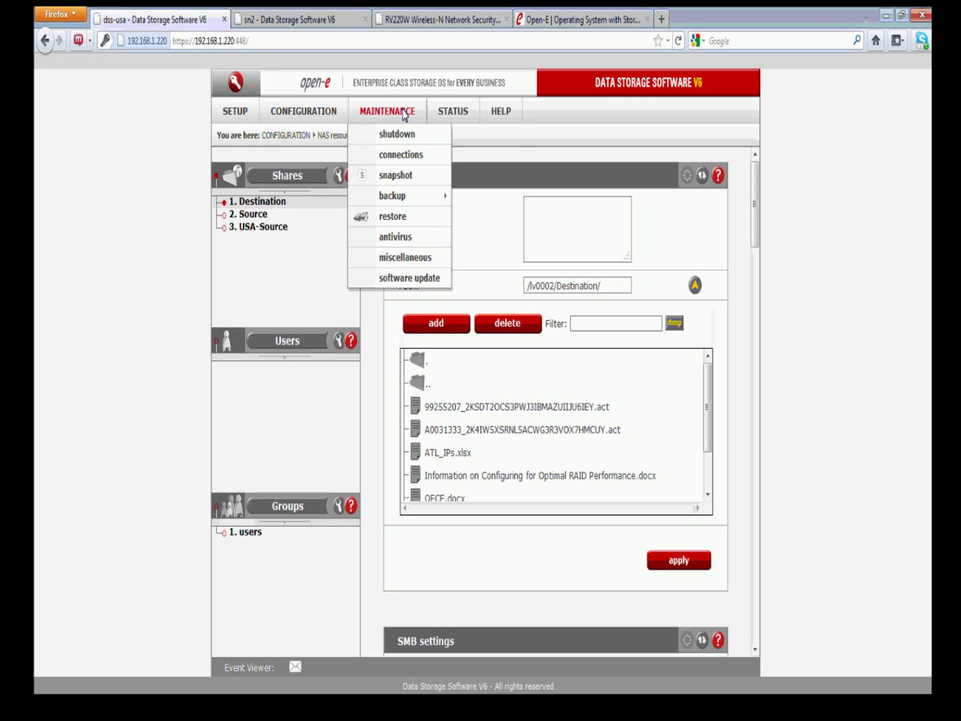
{"action": "mouse_move", "coordinate": [446, 111]}
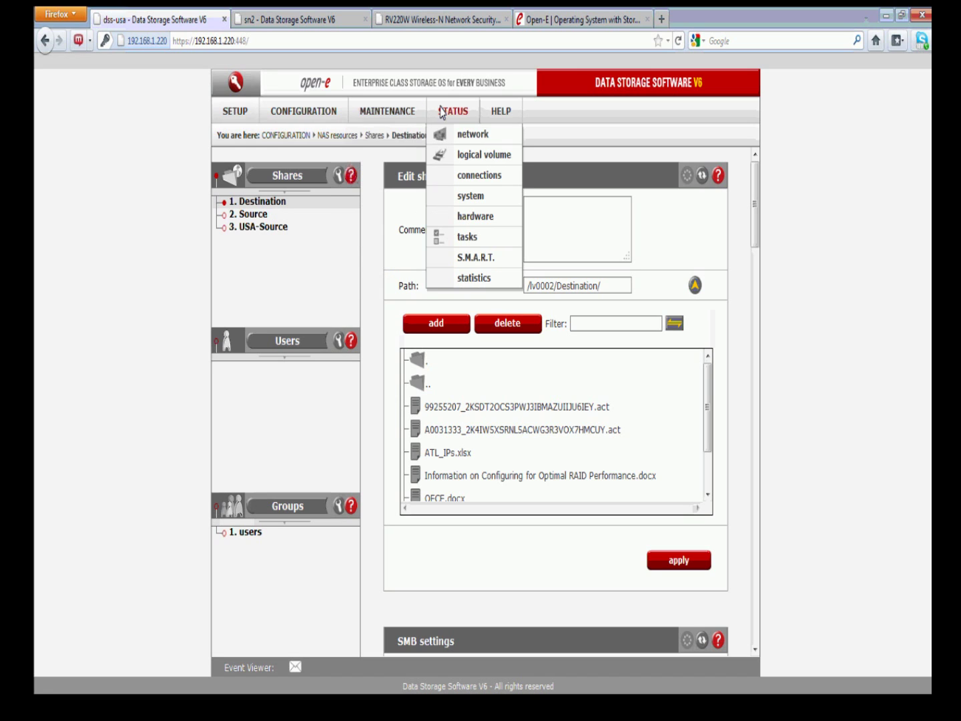
Show vg00's logical volume statistics: lv0002 at 10.00 GB, 0.01 GB used, one unused snapshot
{"action": "left_click", "coordinate": [505, 157]}
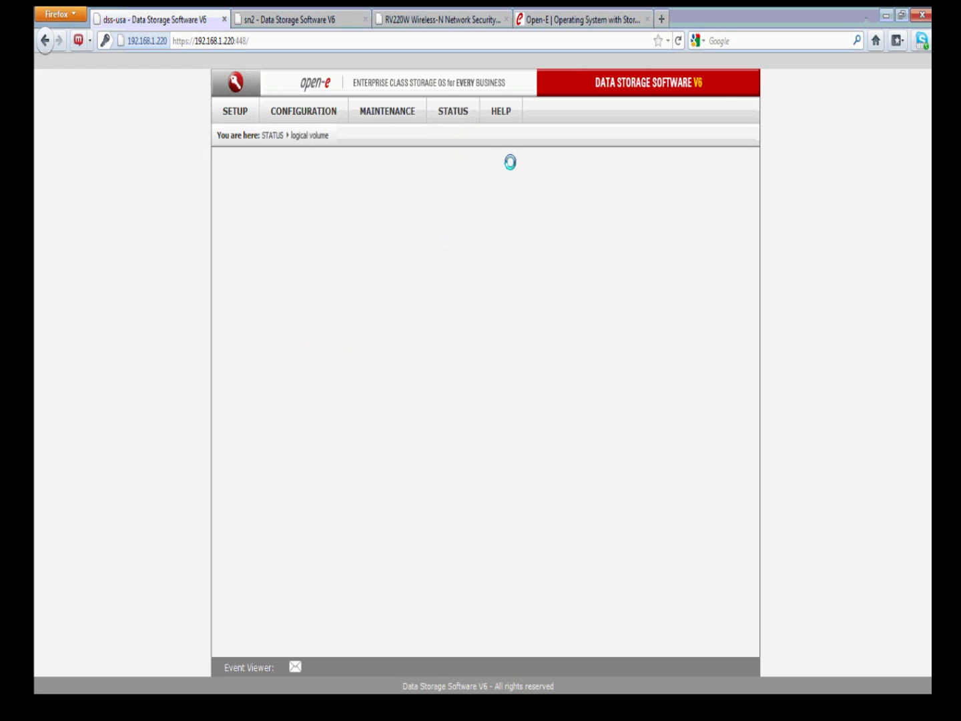
{"action": "left_click", "coordinate": [242, 206]}
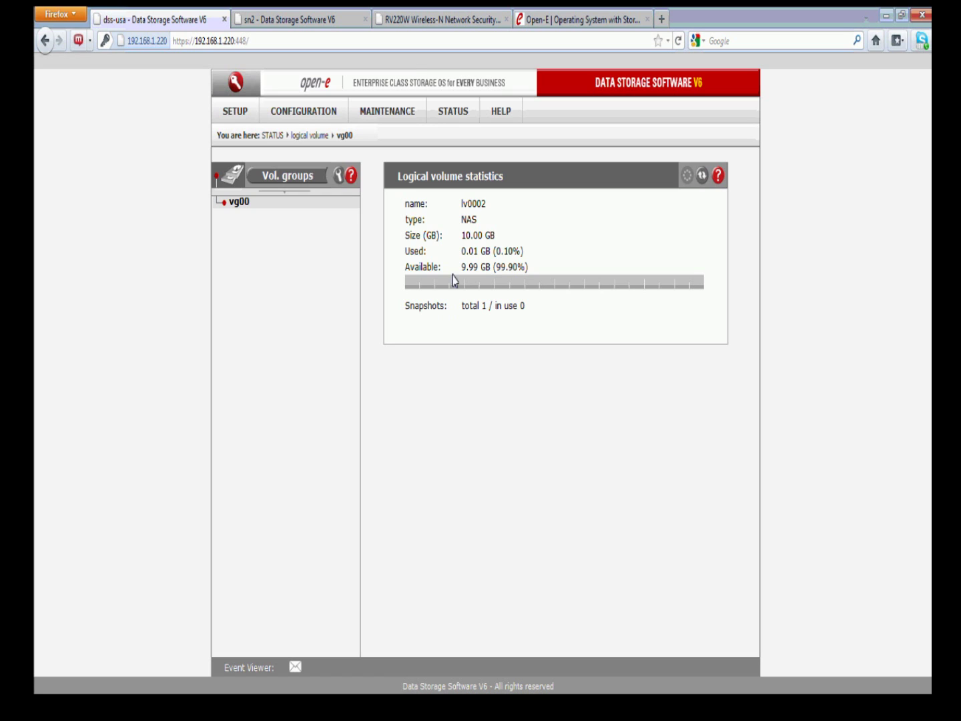
{"action": "left_click", "coordinate": [446, 112]}
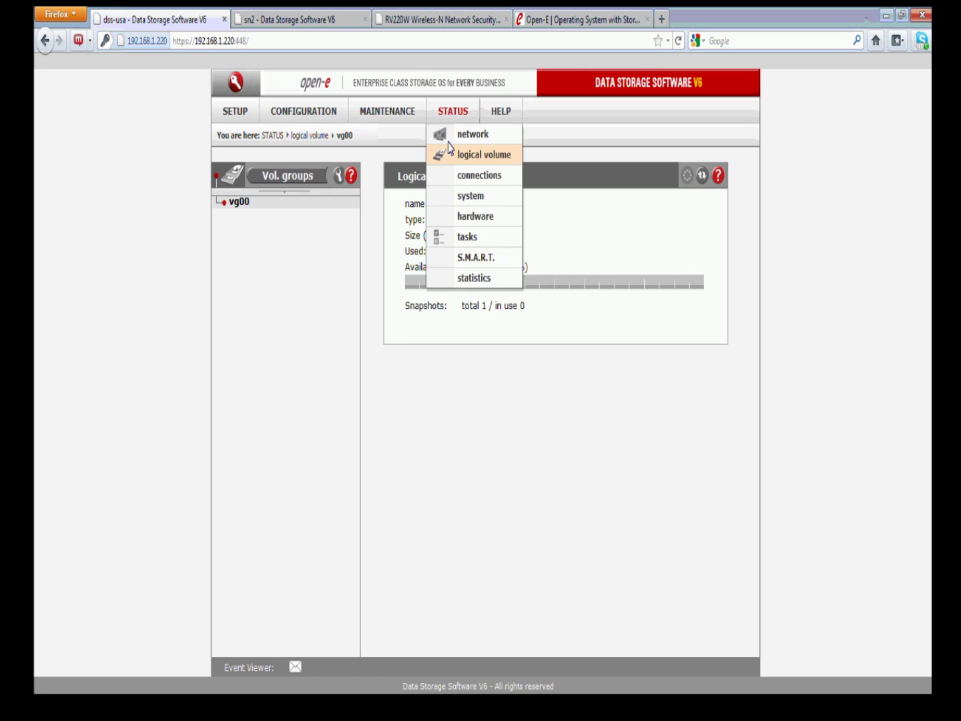
{"action": "left_click", "coordinate": [402, 112]}
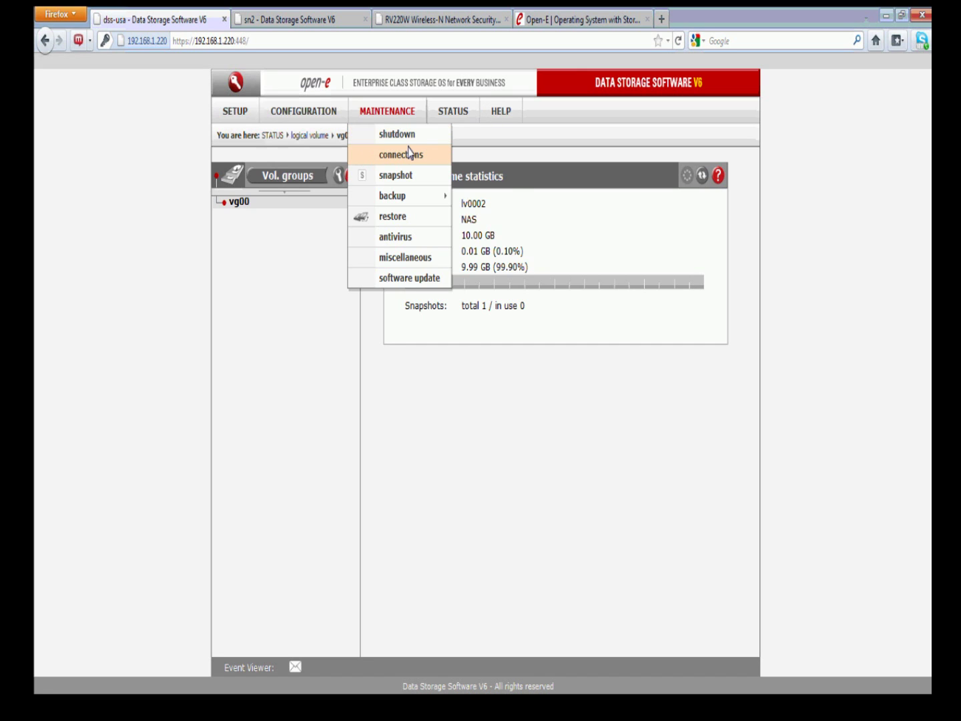
{"action": "mouse_move", "coordinate": [434, 111]}
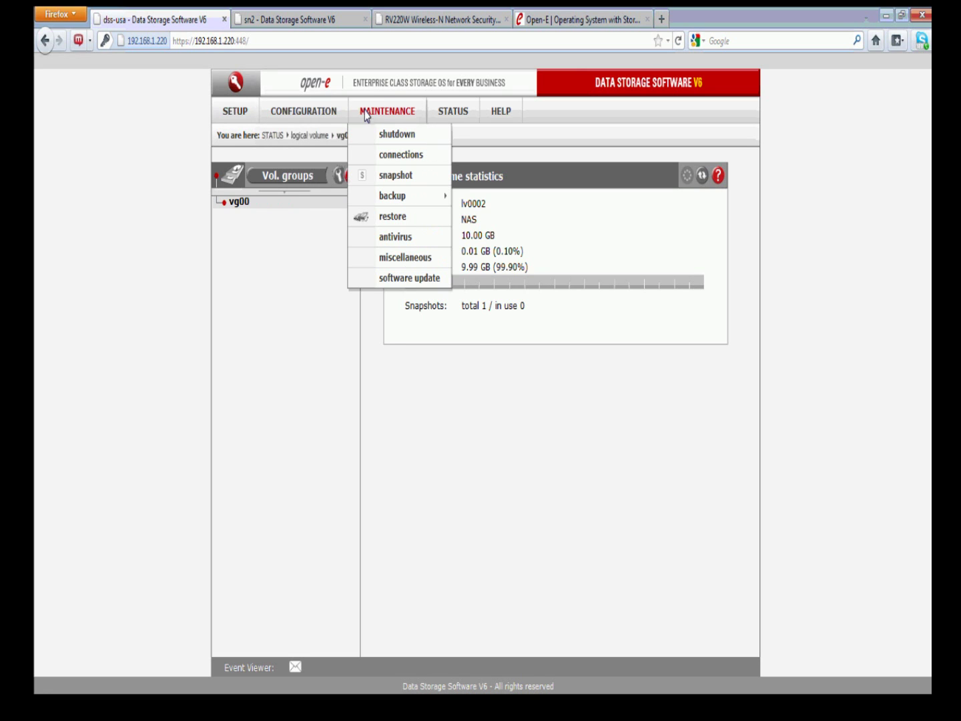
Display snap00000's snapshot page: unused, 2.00 GB, on lv0002, no schedule
{"action": "left_click", "coordinate": [383, 173]}
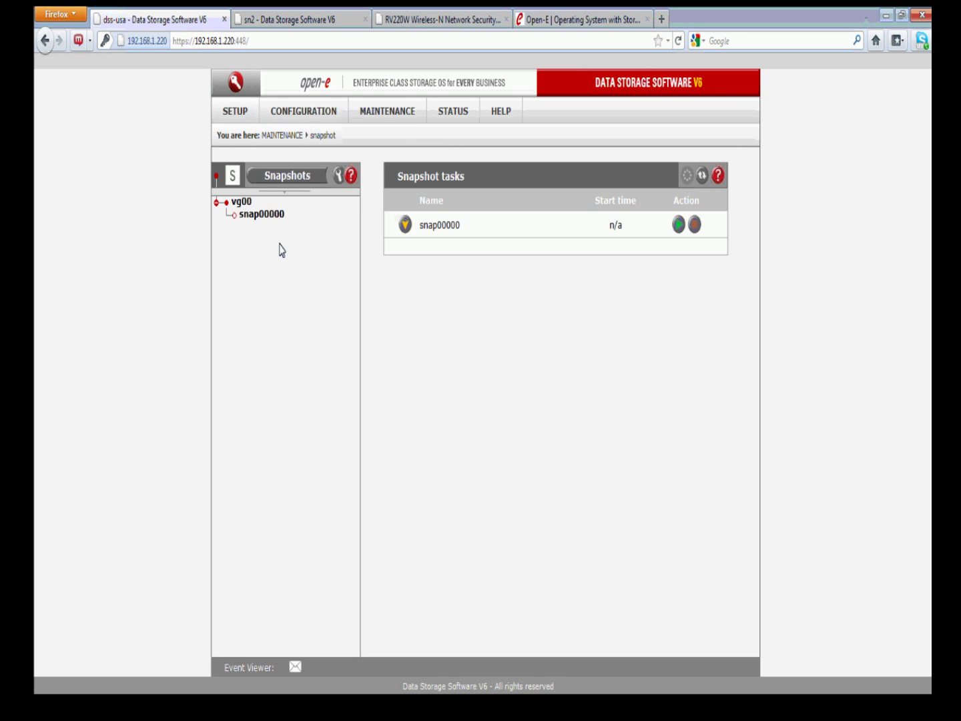
{"action": "left_click", "coordinate": [261, 213]}
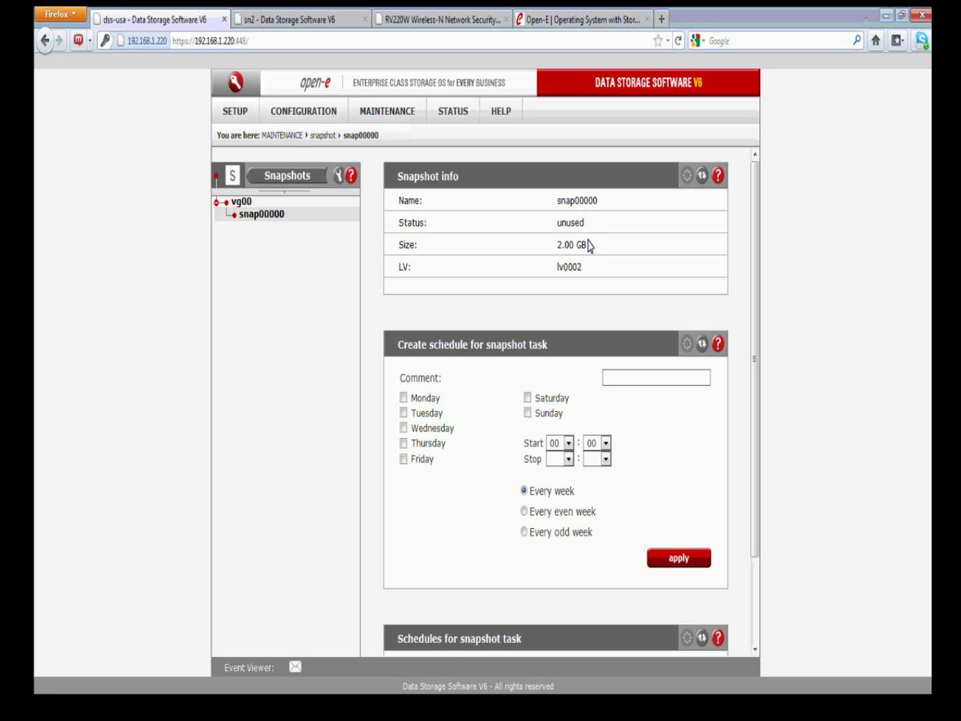
{"action": "scroll", "coordinate": [587, 245], "scroll_direction": "down", "scroll_amount": 3}
{"action": "scroll", "coordinate": [589, 249], "scroll_direction": "up", "scroll_amount": 3}
Check the hardware status memory info (12000.72 MB total, about 506 MB used) and highlight the free value
{"action": "left_click", "coordinate": [453, 111]}
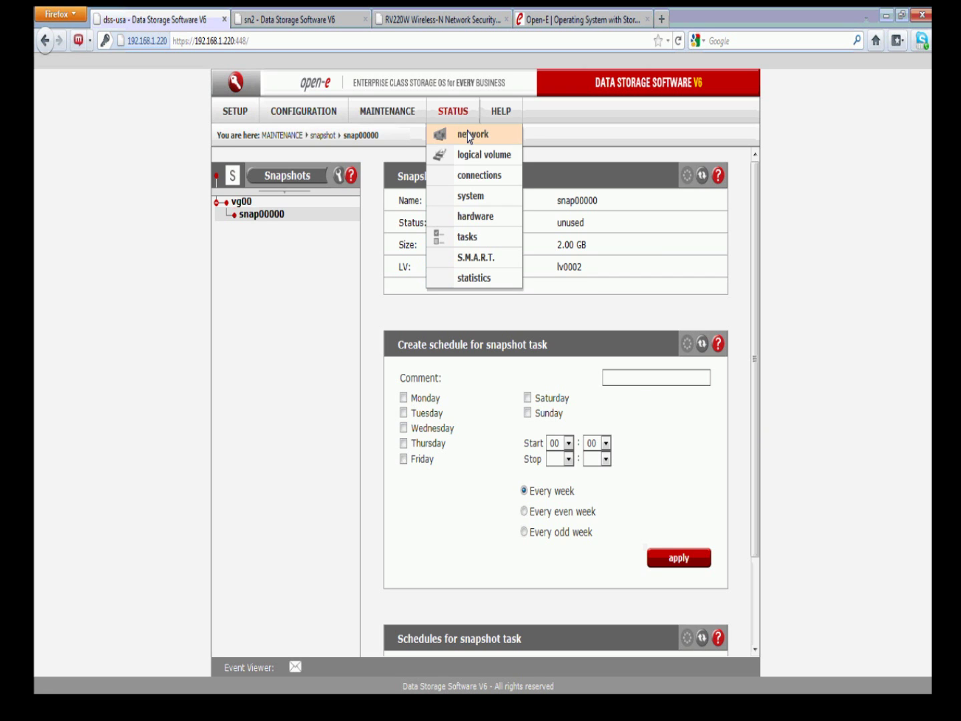
{"action": "left_click", "coordinate": [496, 216]}
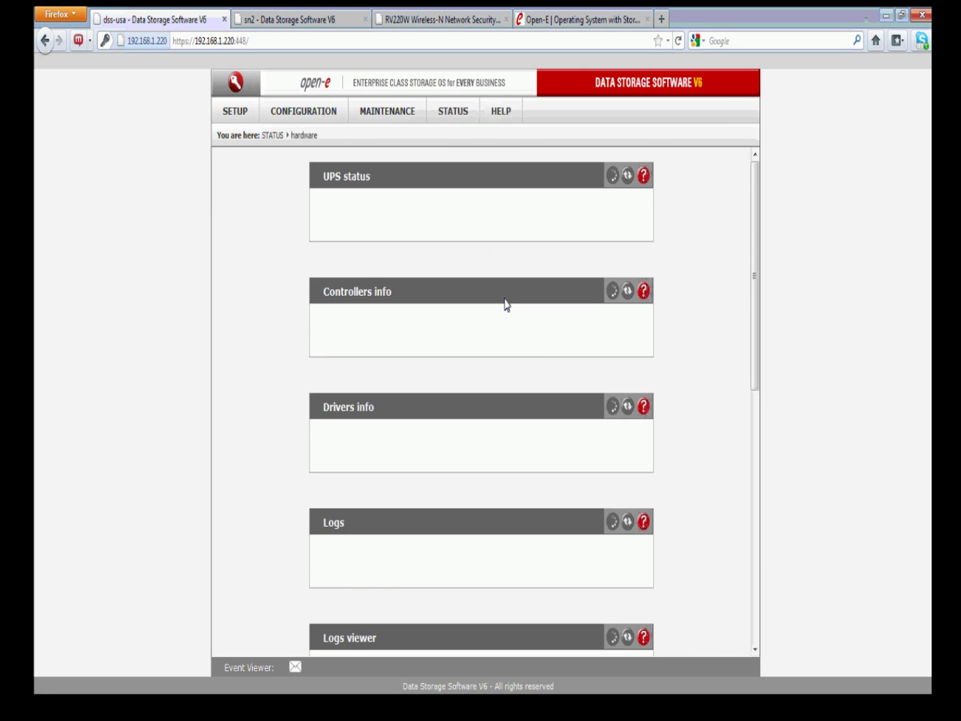
{"action": "scroll", "coordinate": [523, 421], "scroll_direction": "down", "scroll_amount": 12}
{"action": "scroll", "coordinate": [527, 421], "scroll_direction": "down", "scroll_amount": 3}
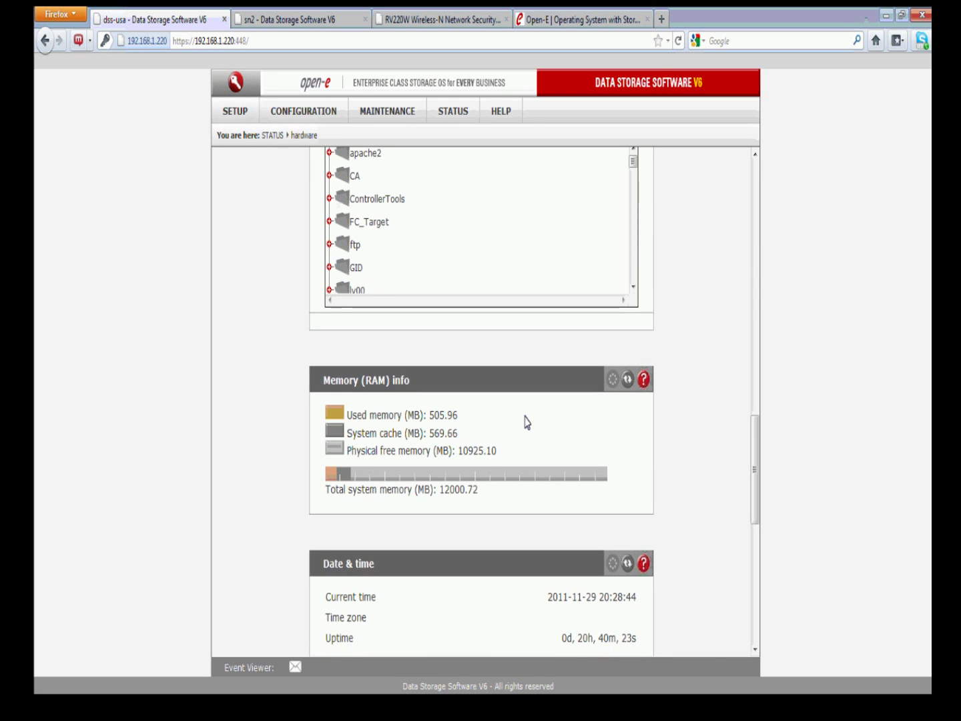
{"action": "left_click_drag", "start_coordinate": [496, 449], "coordinate": [423, 417]}
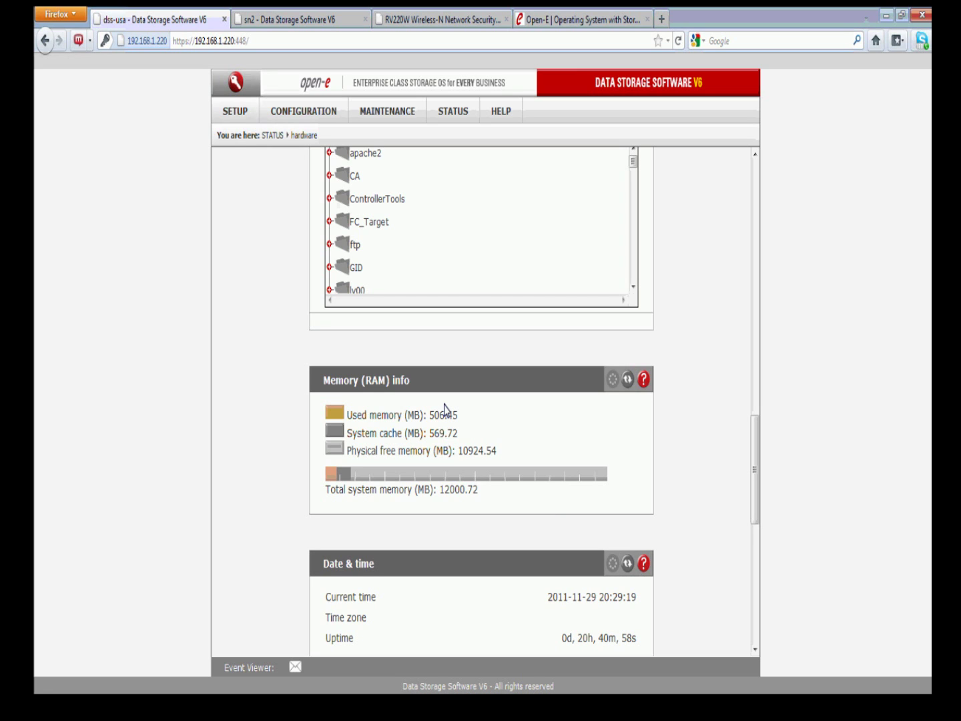
Open volume group vg00 in the volume manager's Vol. groups page
{"action": "left_click", "coordinate": [304, 111]}
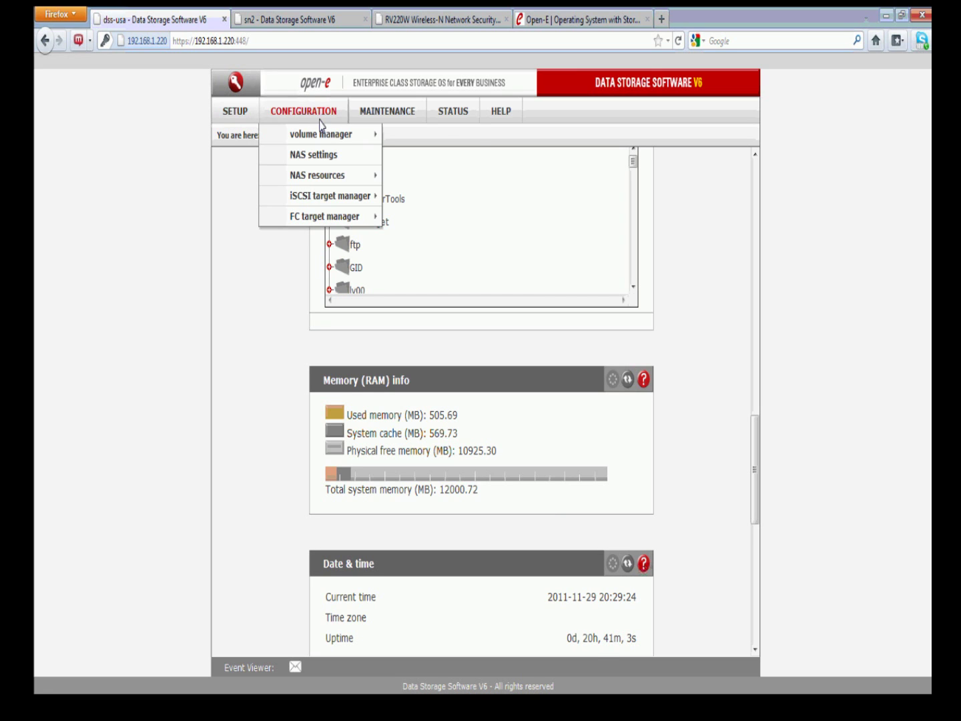
{"action": "mouse_move", "coordinate": [328, 134]}
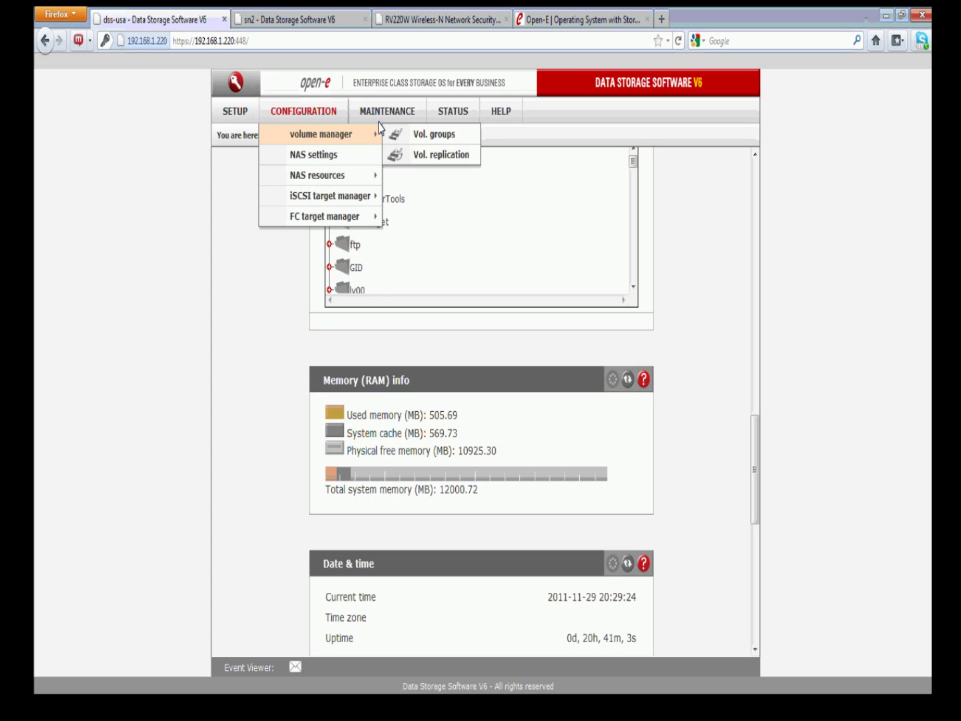
{"action": "left_click", "coordinate": [400, 132]}
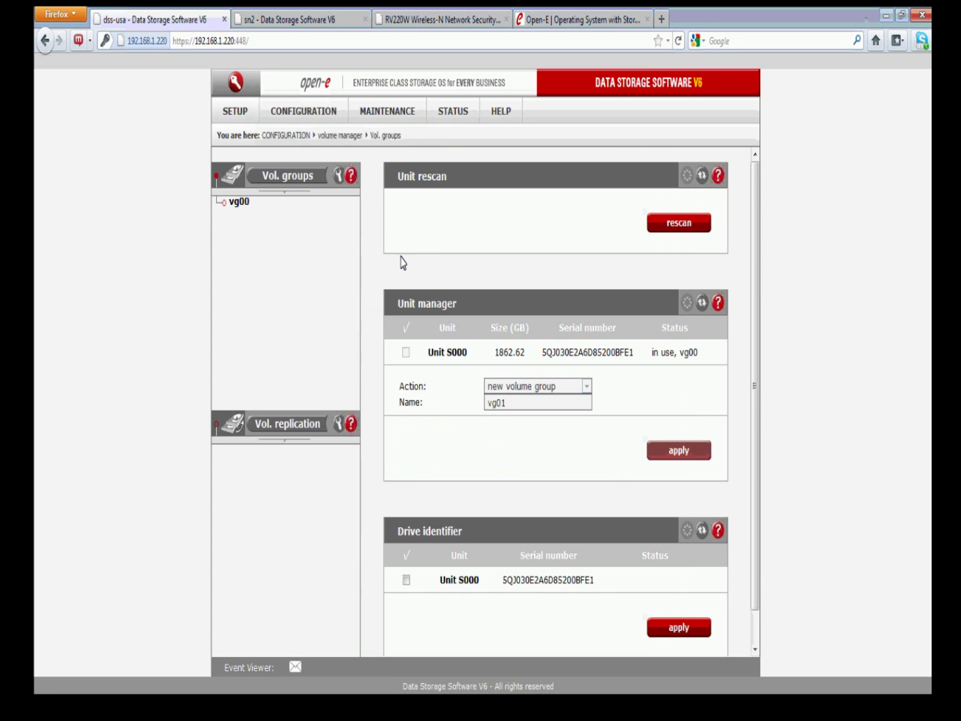
{"action": "left_click", "coordinate": [244, 204]}
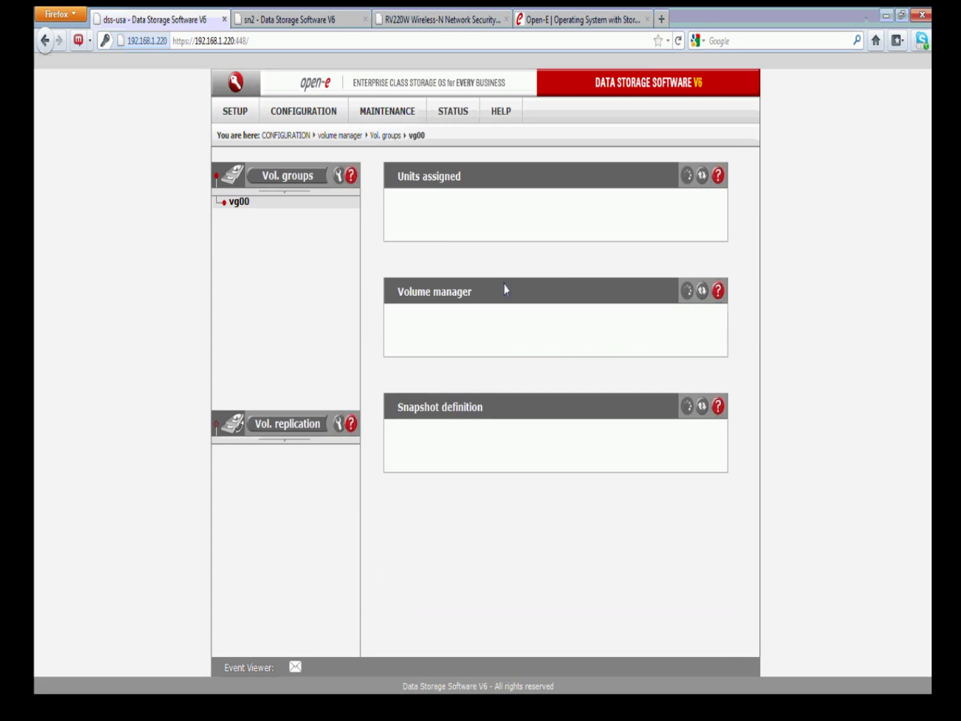
{"action": "scroll", "coordinate": [554, 365], "scroll_direction": "down", "scroll_amount": 4}
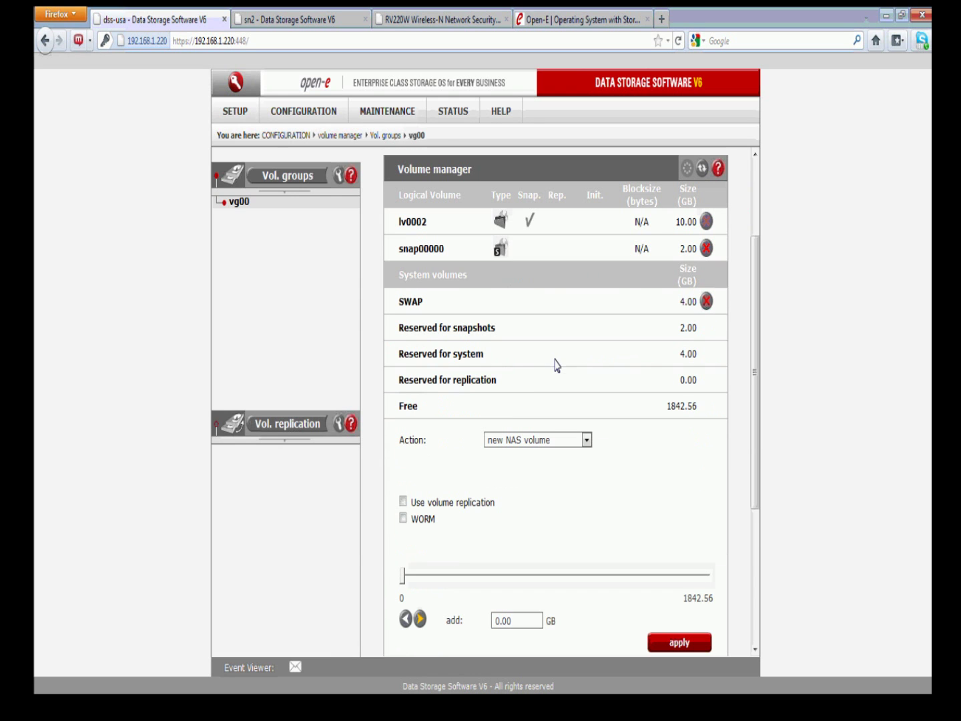
Set the action to new iSCSI volume with volume replication enabled
{"action": "left_click", "coordinate": [587, 440]}
{"action": "left_click", "coordinate": [562, 462]}
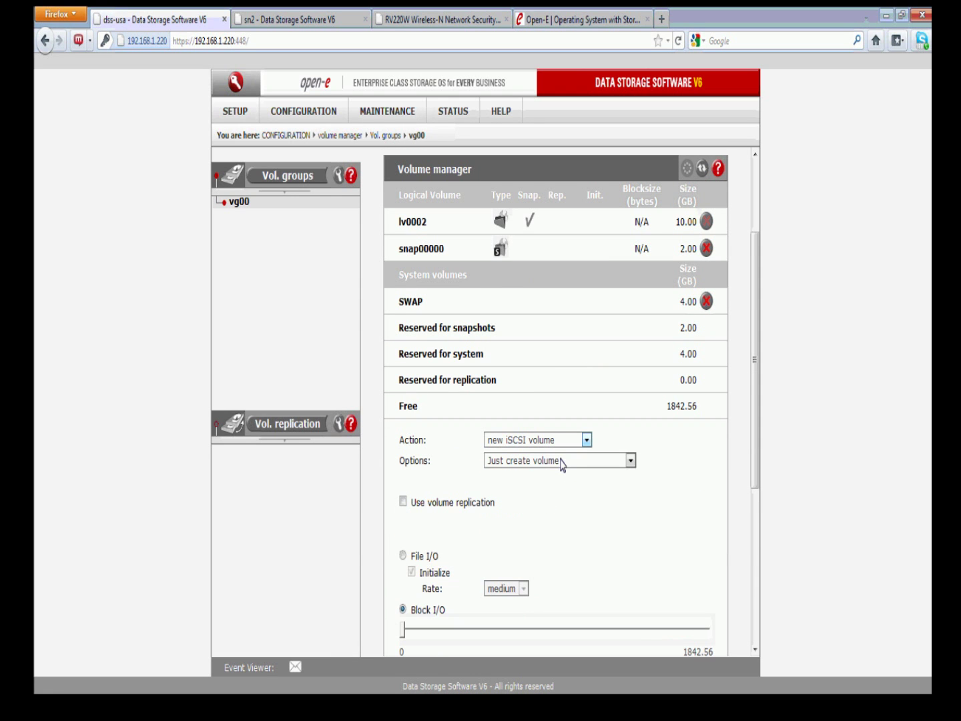
{"action": "left_click", "coordinate": [400, 502]}
{"action": "scroll", "coordinate": [587, 514], "scroll_direction": "down", "scroll_amount": 2}
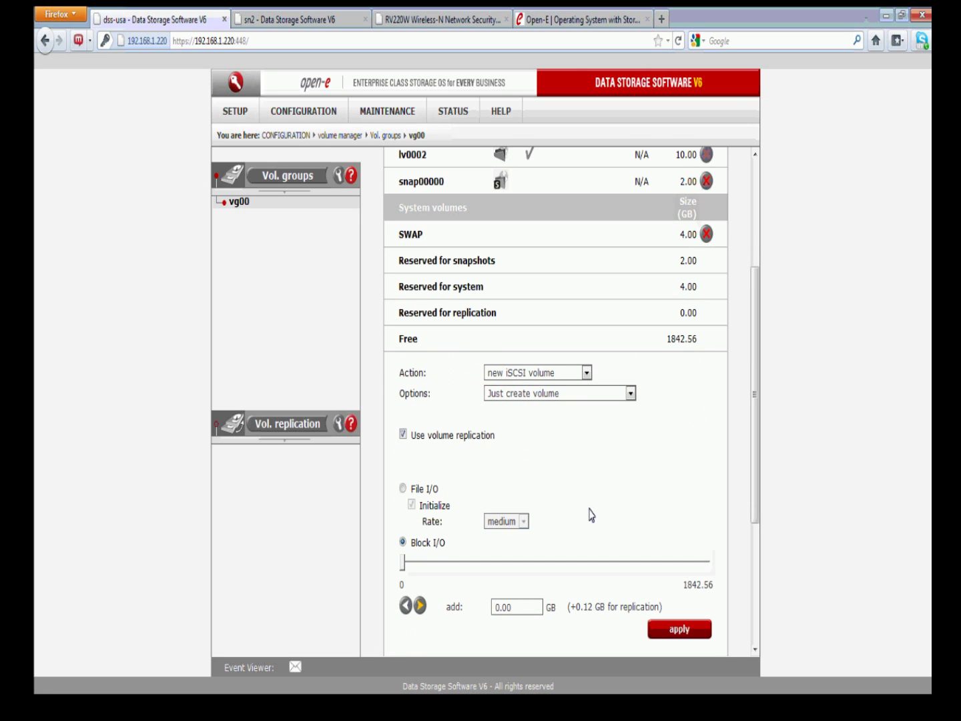
{"action": "scroll", "coordinate": [592, 513], "scroll_direction": "down", "scroll_amount": 2}
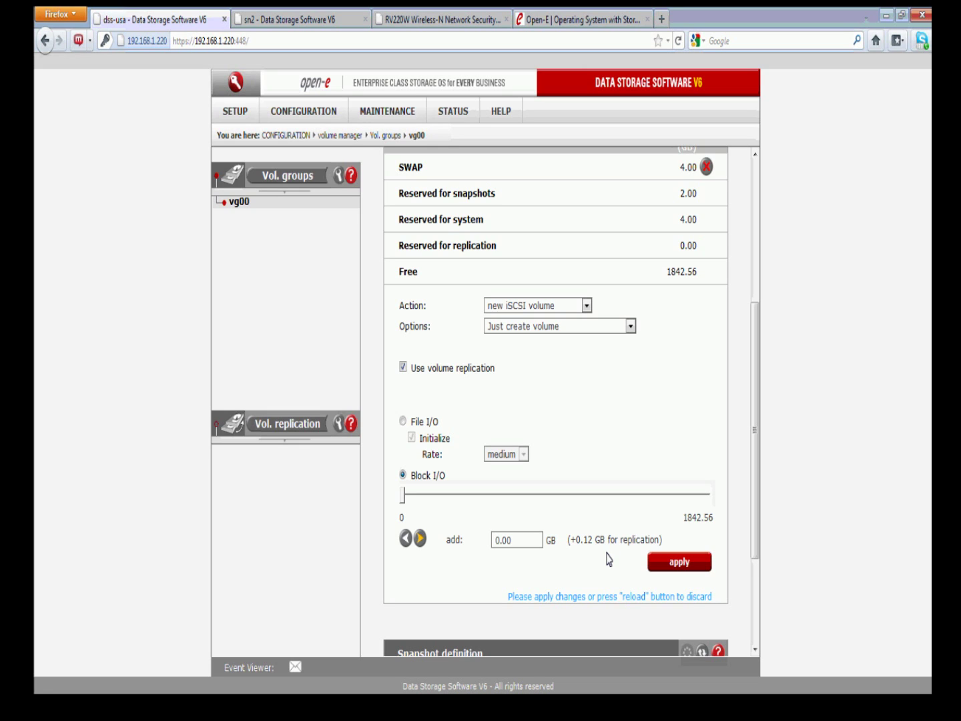
{"action": "left_click_drag", "start_coordinate": [580, 535], "coordinate": [659, 540]}
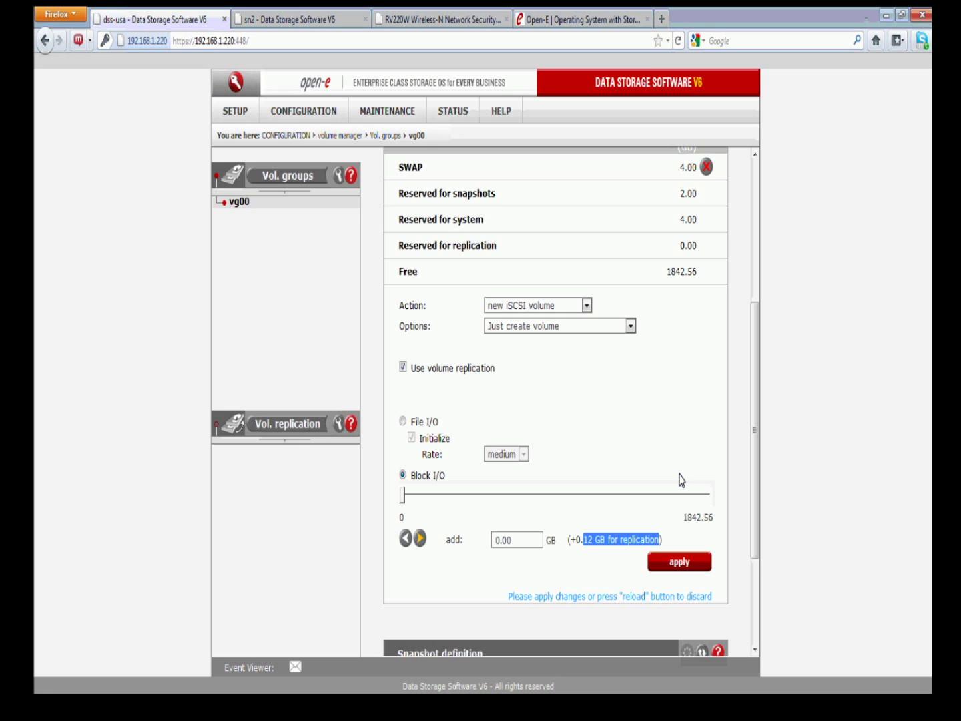
{"action": "left_click", "coordinate": [925, 473]}
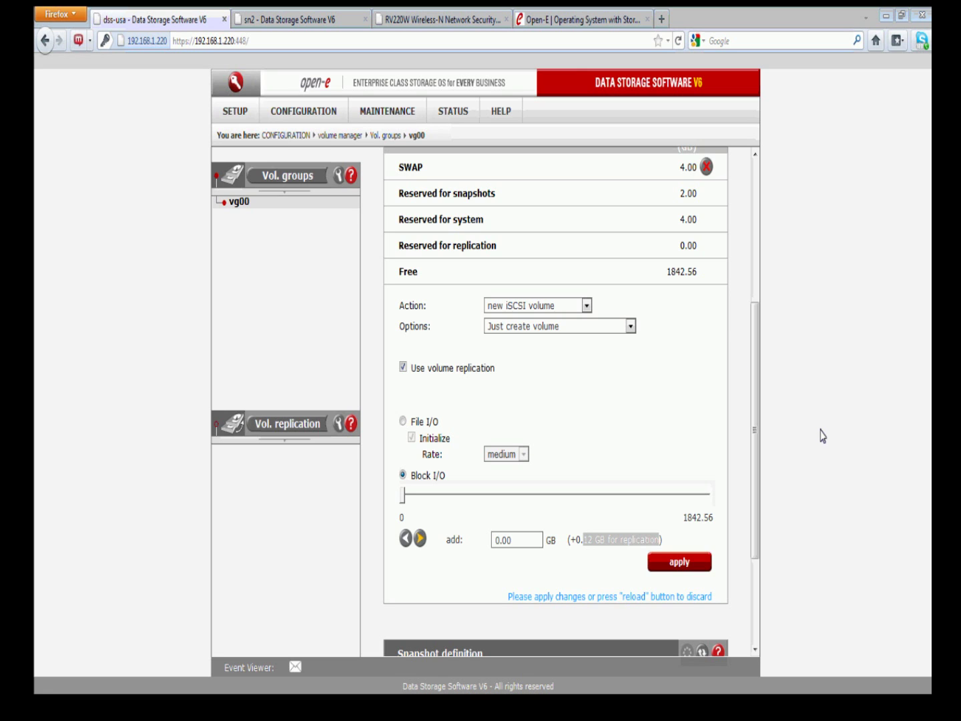
Highlight lv0002's 10.00 GB size and its volume name in the volume list
{"action": "left_click", "coordinate": [755, 323]}
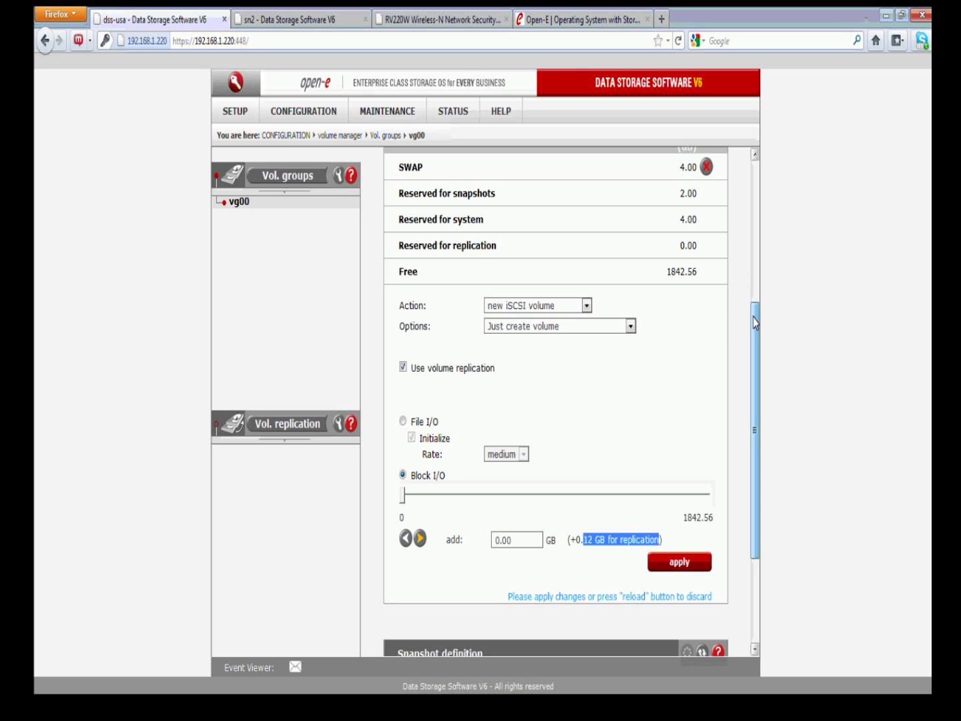
{"action": "scroll", "coordinate": [755, 323], "scroll_direction": "up", "scroll_amount": 3}
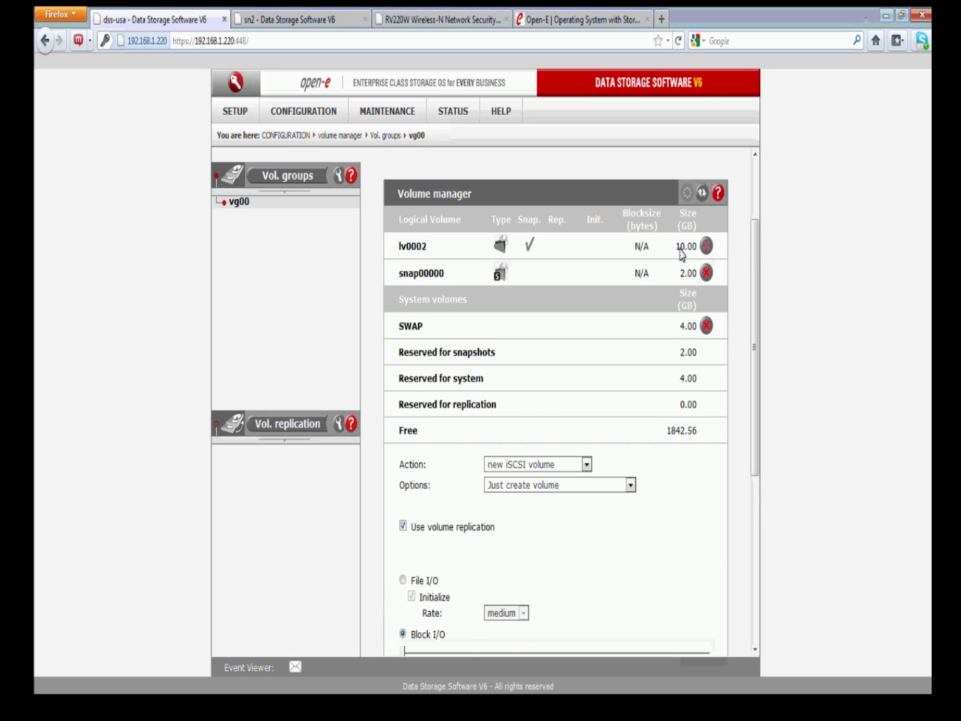
{"action": "left_click_drag", "start_coordinate": [674, 246], "coordinate": [693, 251]}
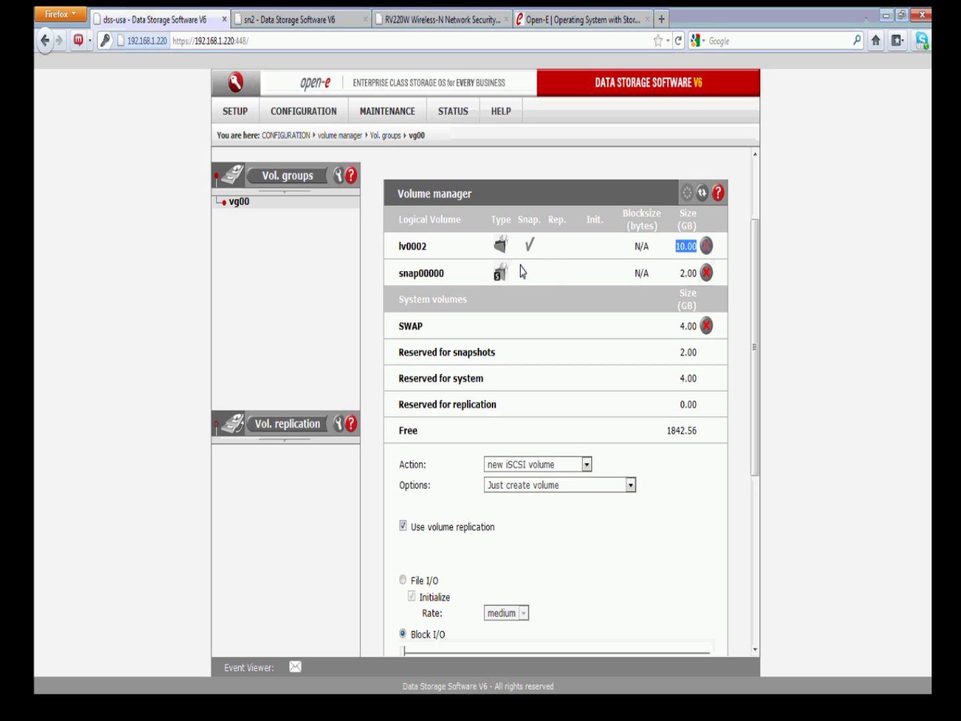
{"action": "left_click", "coordinate": [569, 424]}
{"action": "left_click_drag", "start_coordinate": [426, 248], "coordinate": [393, 248]}
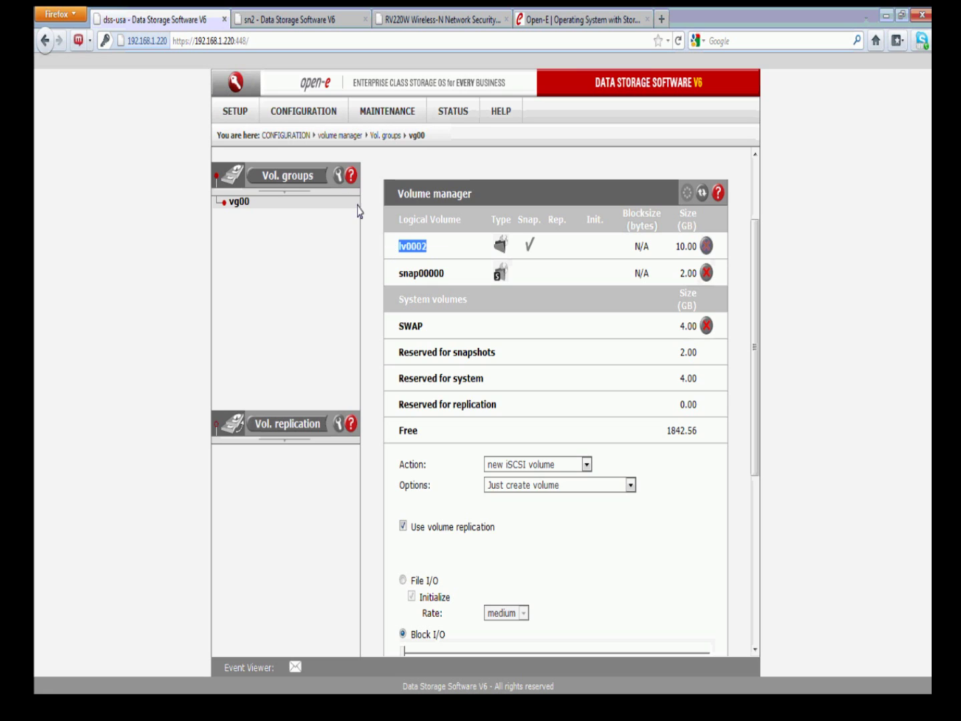
Modify lv0002 to add 2 GB and apply the resize
{"action": "left_click", "coordinate": [543, 465]}
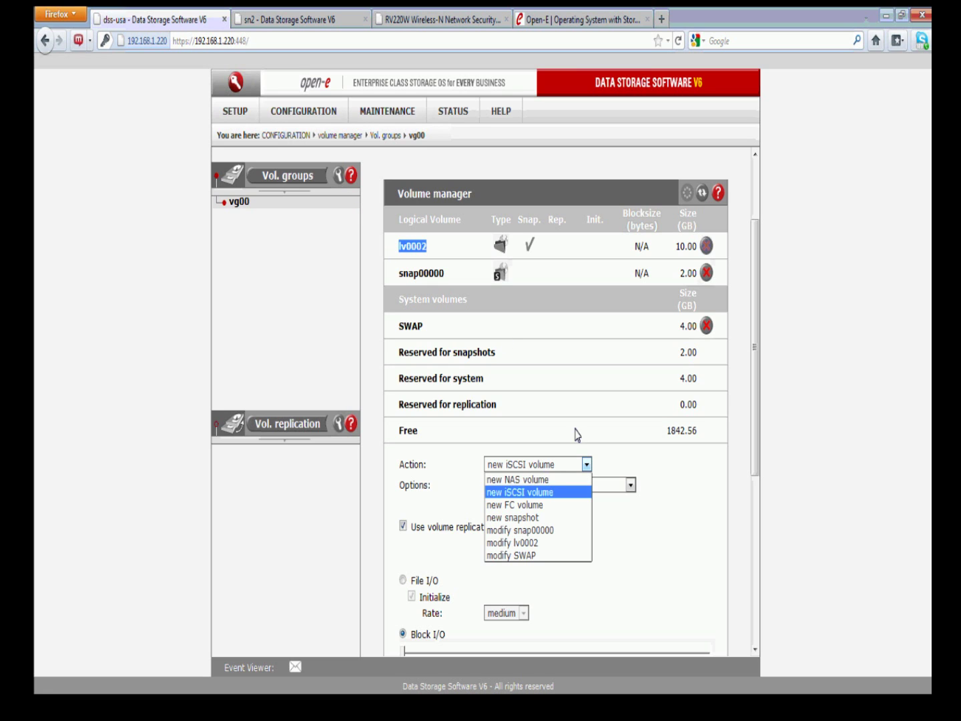
{"action": "left_click", "coordinate": [544, 541]}
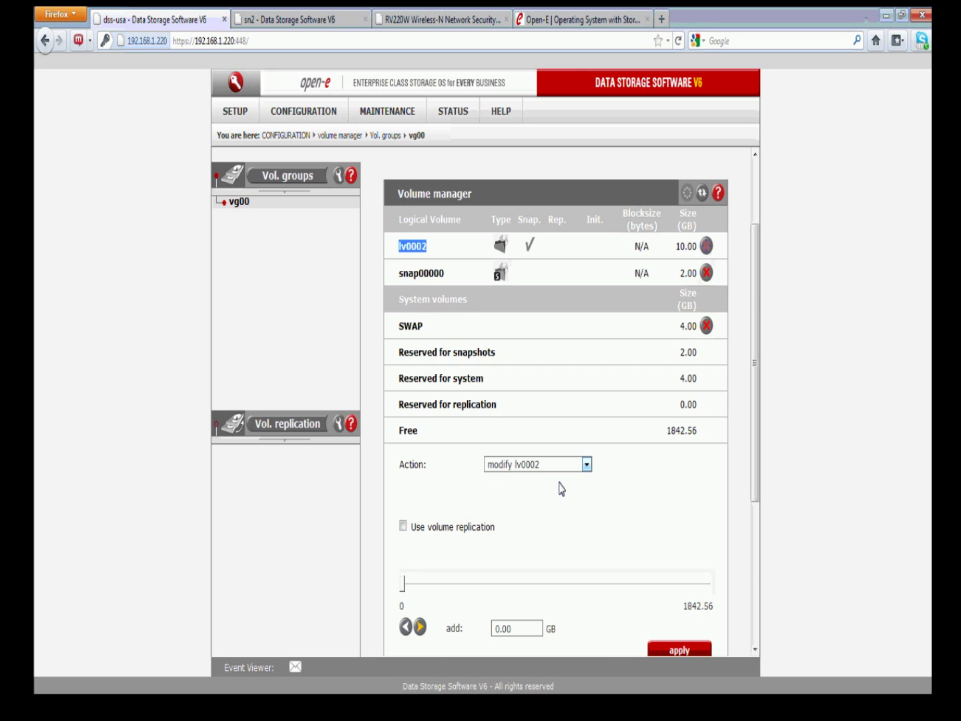
{"action": "scroll", "coordinate": [562, 489], "scroll_direction": "down", "scroll_amount": 3}
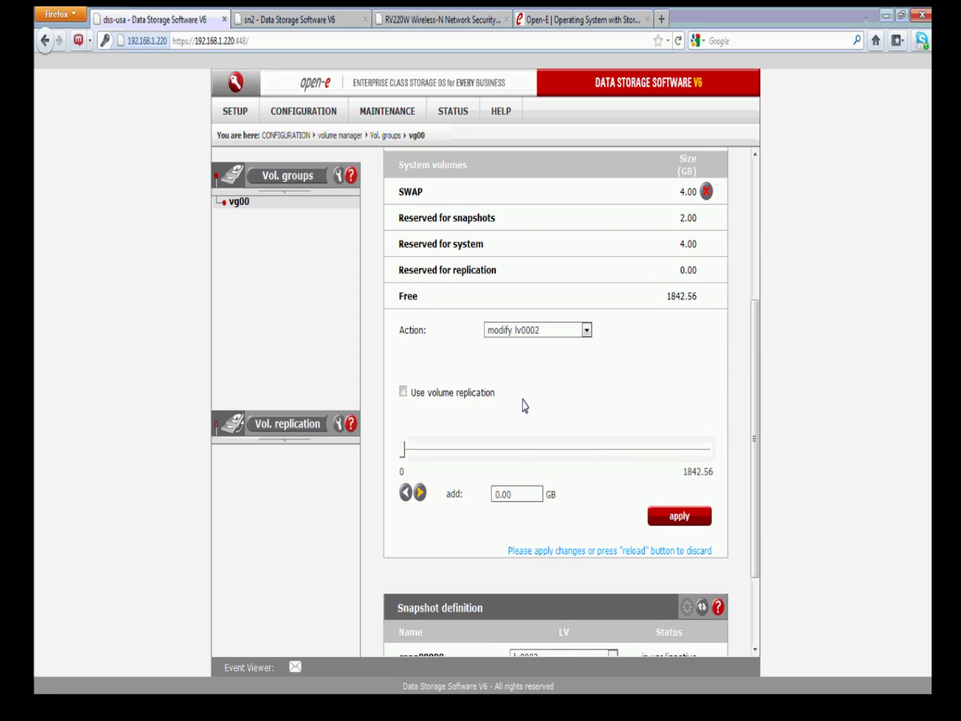
{"action": "left_click_drag", "start_coordinate": [528, 492], "coordinate": [457, 494]}
{"action": "type", "text": "2"}
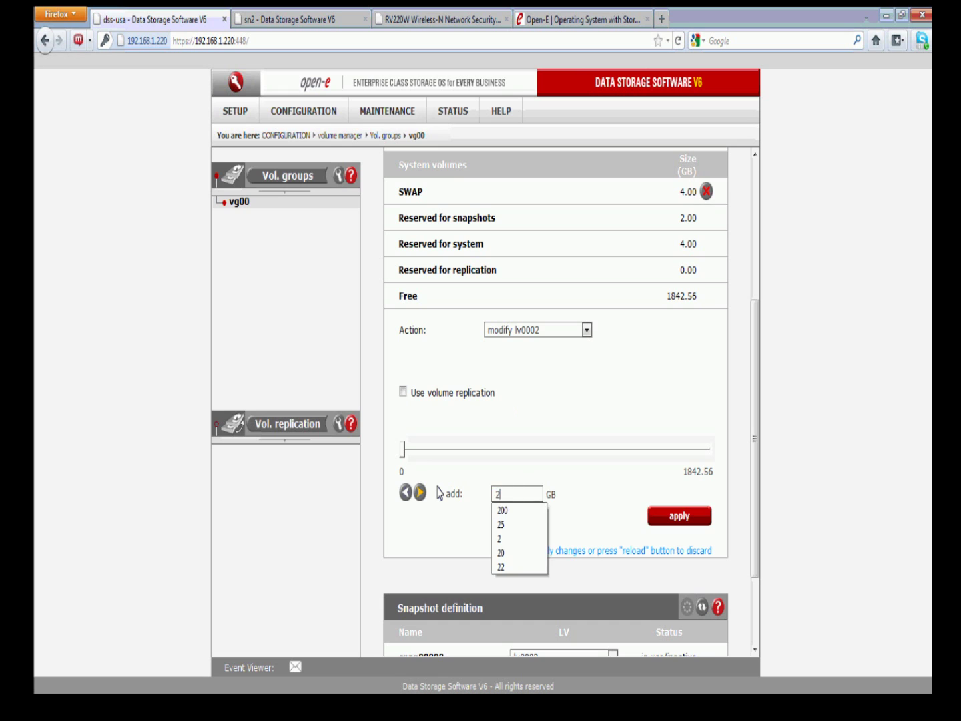
{"action": "left_click", "coordinate": [680, 518]}
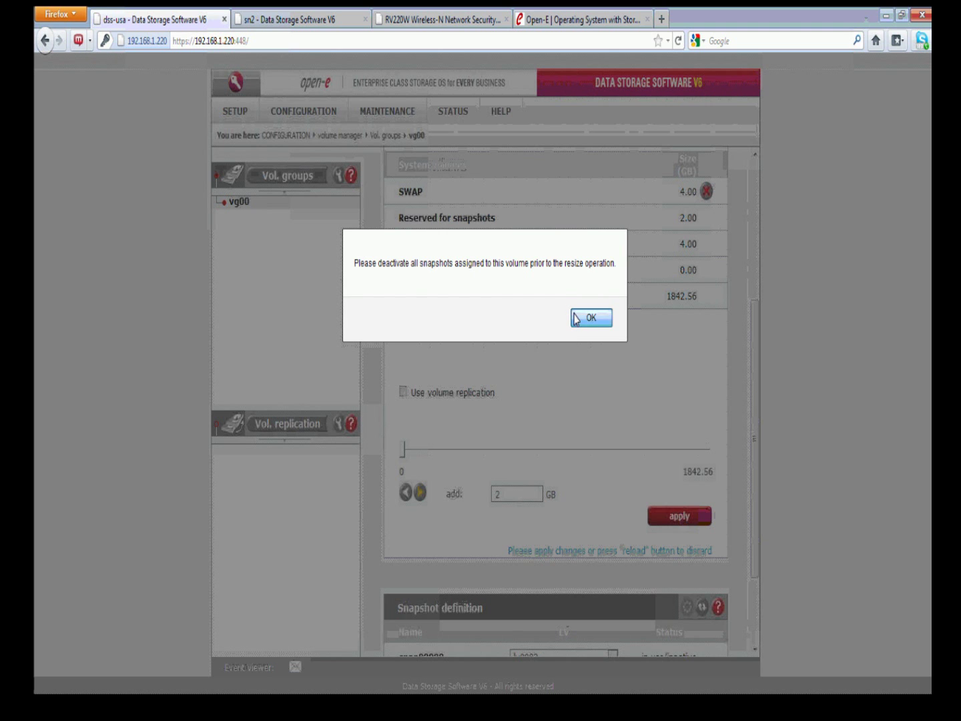
Acknowledge the snapshot warning and set snap00000's LV to unassigned in Snapshot definition
{"action": "left_click", "coordinate": [603, 320]}
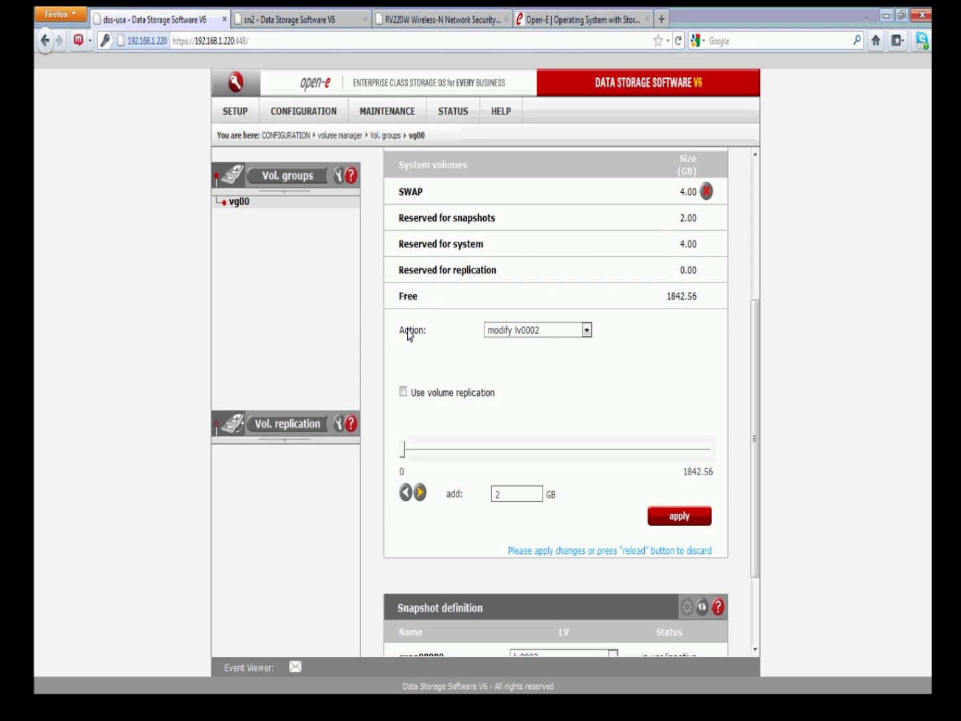
{"action": "scroll", "coordinate": [558, 370], "scroll_direction": "down", "scroll_amount": 5}
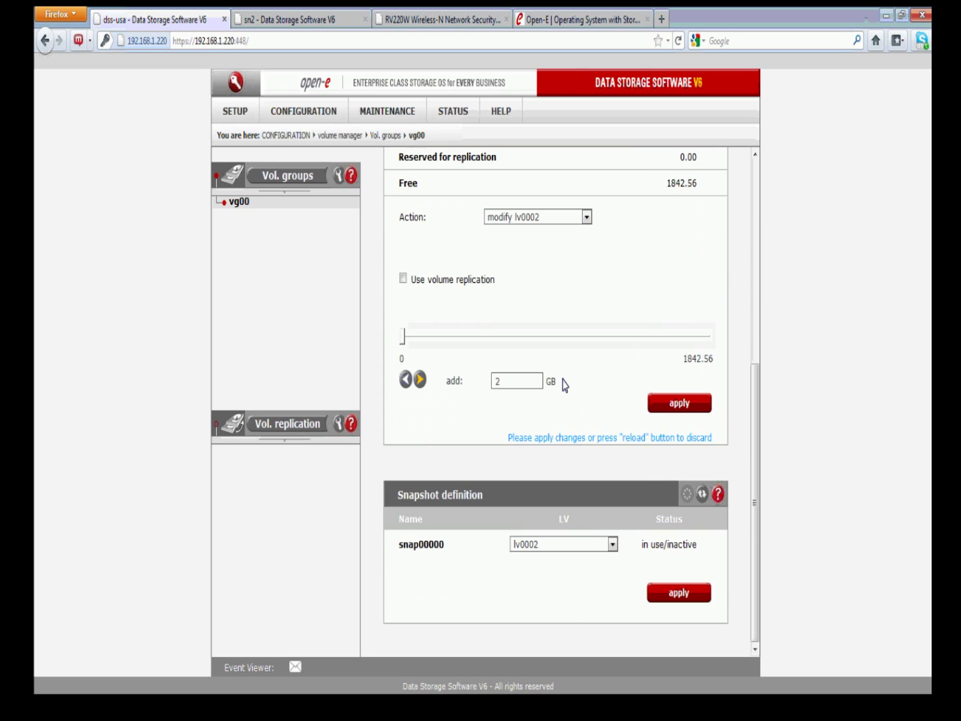
{"action": "left_click", "coordinate": [565, 544]}
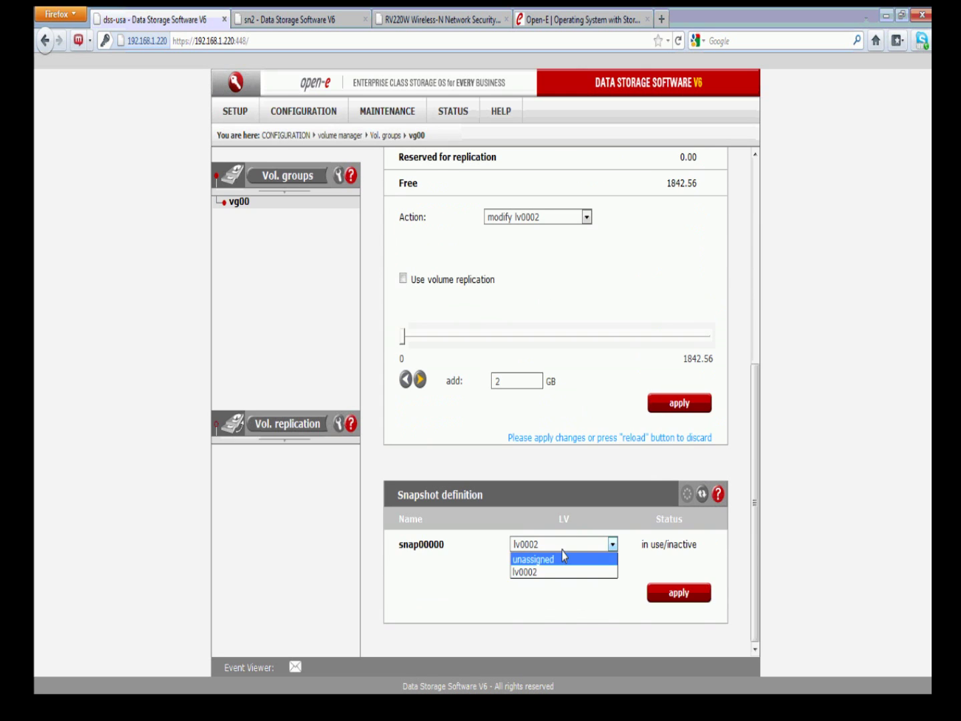
{"action": "left_click", "coordinate": [563, 558]}
{"action": "left_click", "coordinate": [679, 592]}
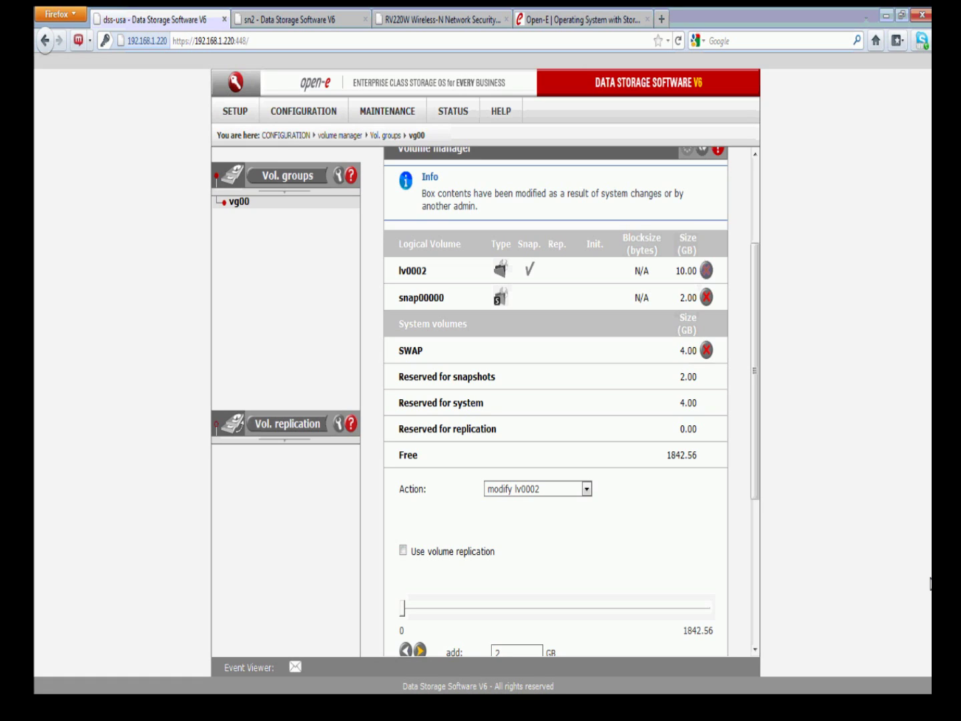
{"action": "key", "text": "alt+Tab"}
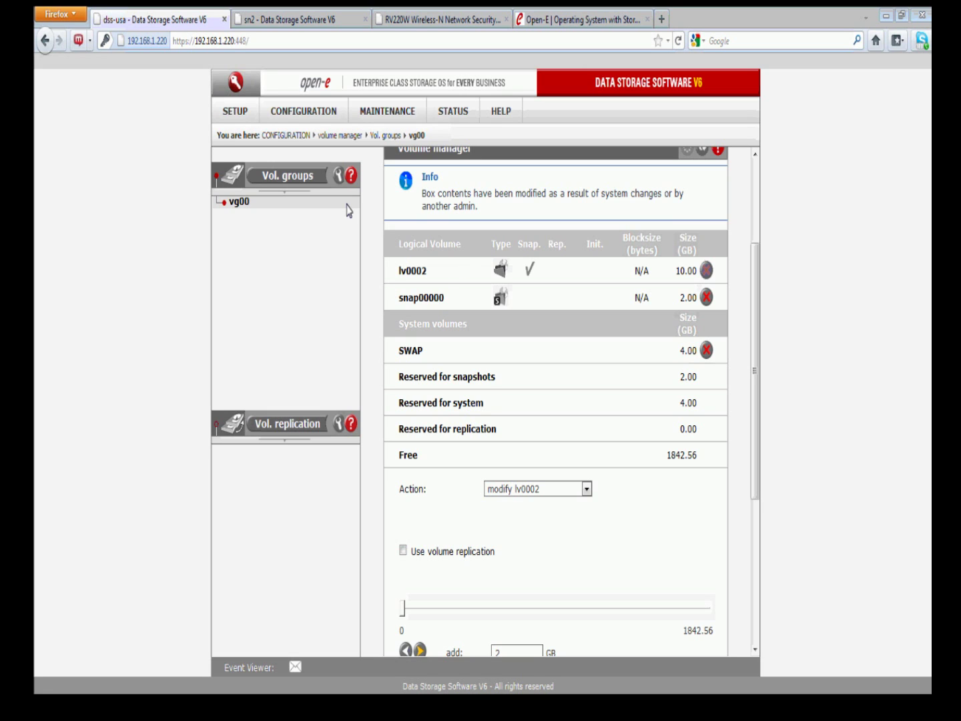
Assign snapshot snap00000 to lv0002 in Snapshot definition and apply the change
{"action": "left_click", "coordinate": [629, 442]}
{"action": "scroll", "coordinate": [631, 446], "scroll_direction": "down", "scroll_amount": 5}
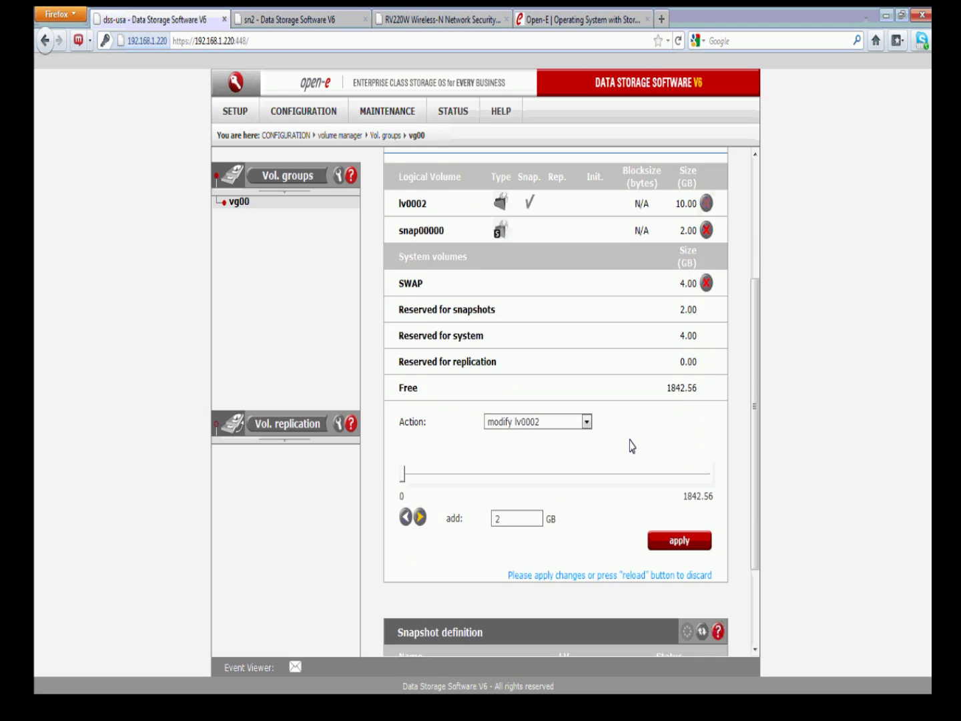
{"action": "left_click", "coordinate": [610, 544]}
{"action": "left_click", "coordinate": [553, 572]}
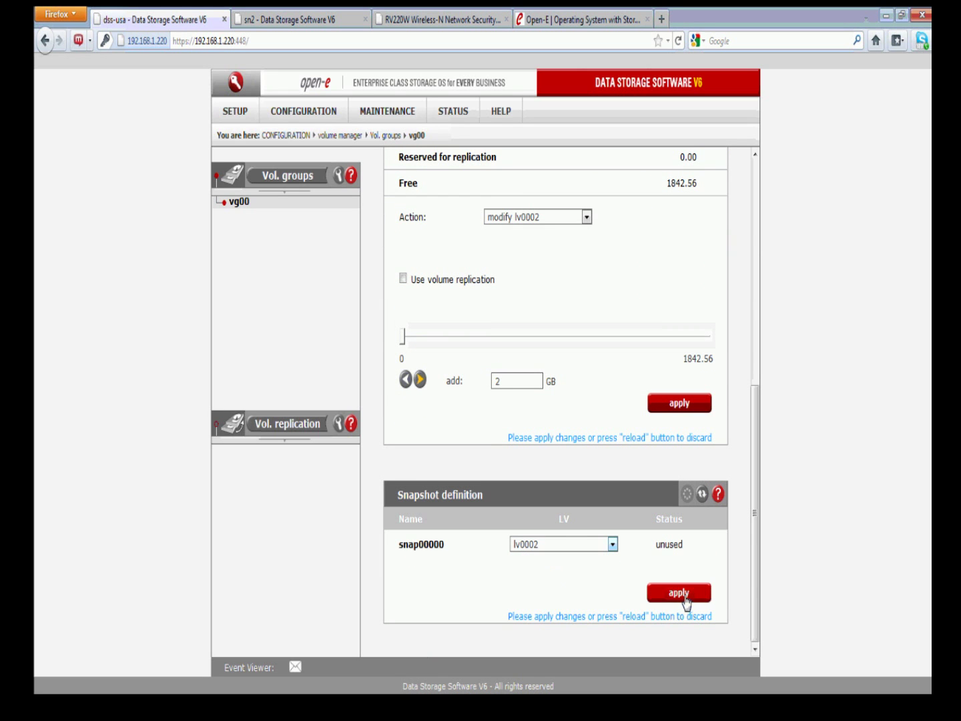
{"action": "left_click", "coordinate": [681, 591]}
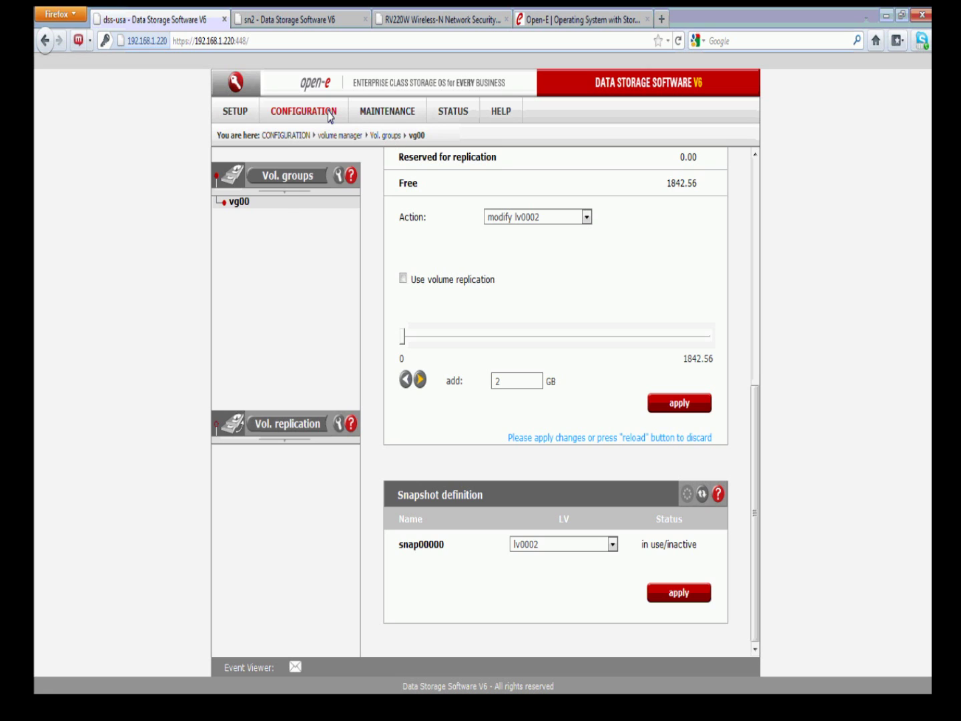
Open the MAINTENANCE > snapshot page and select snap00000's schedule details
{"action": "mouse_move", "coordinate": [367, 115]}
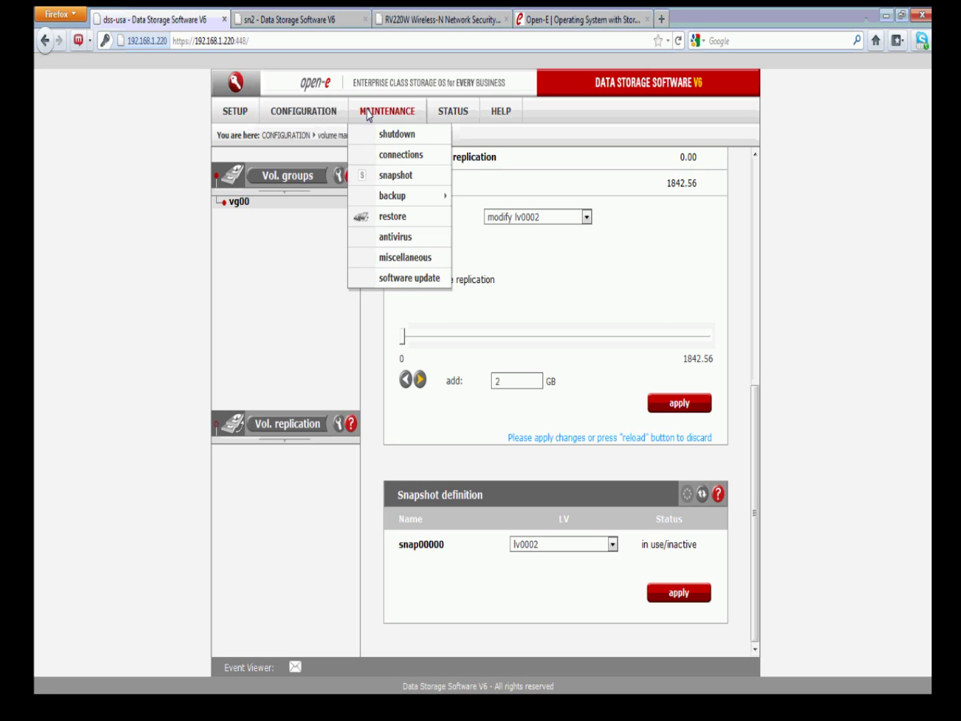
{"action": "left_click", "coordinate": [384, 175]}
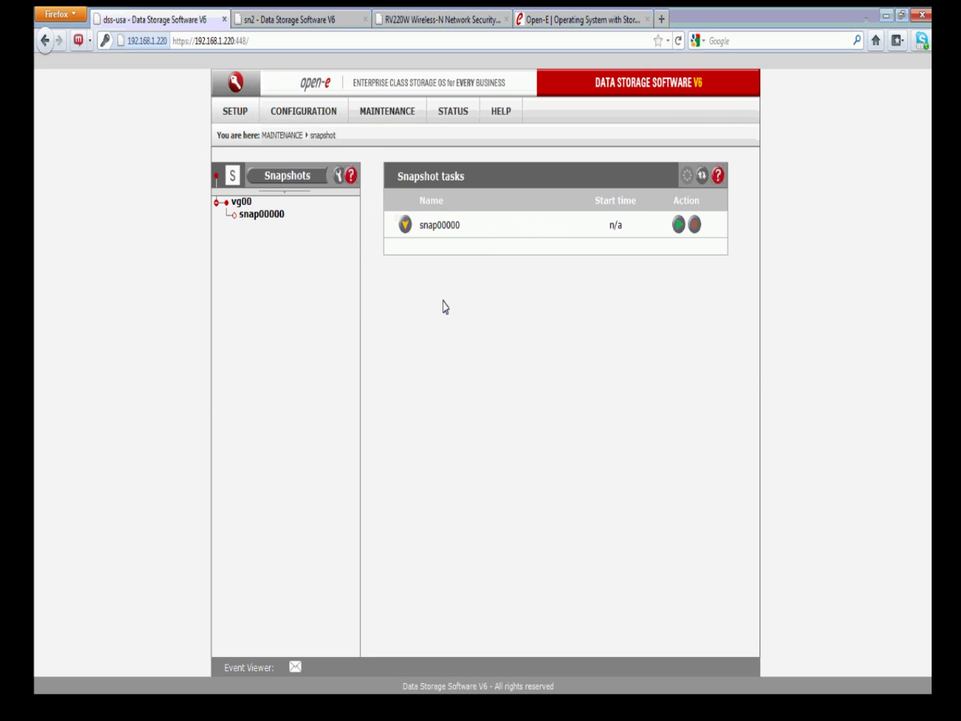
{"action": "left_click", "coordinate": [267, 215]}
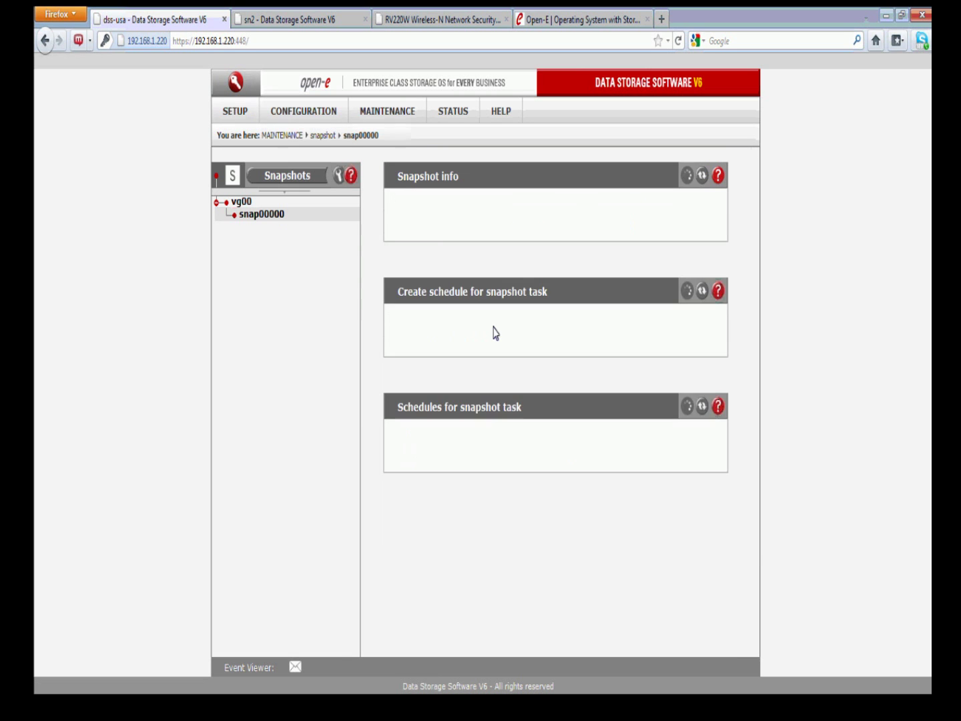
{"action": "scroll", "coordinate": [540, 353], "scroll_direction": "down", "scroll_amount": 3}
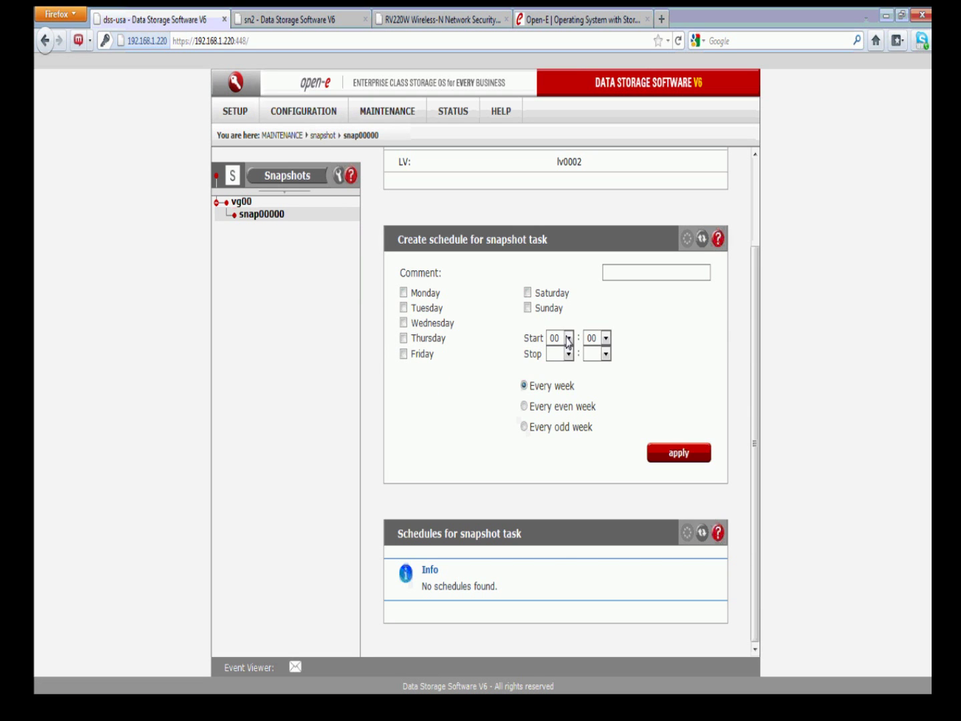
Set the schedule start hour to 01, leaving the stop hour unchanged
{"action": "left_click", "coordinate": [568, 339]}
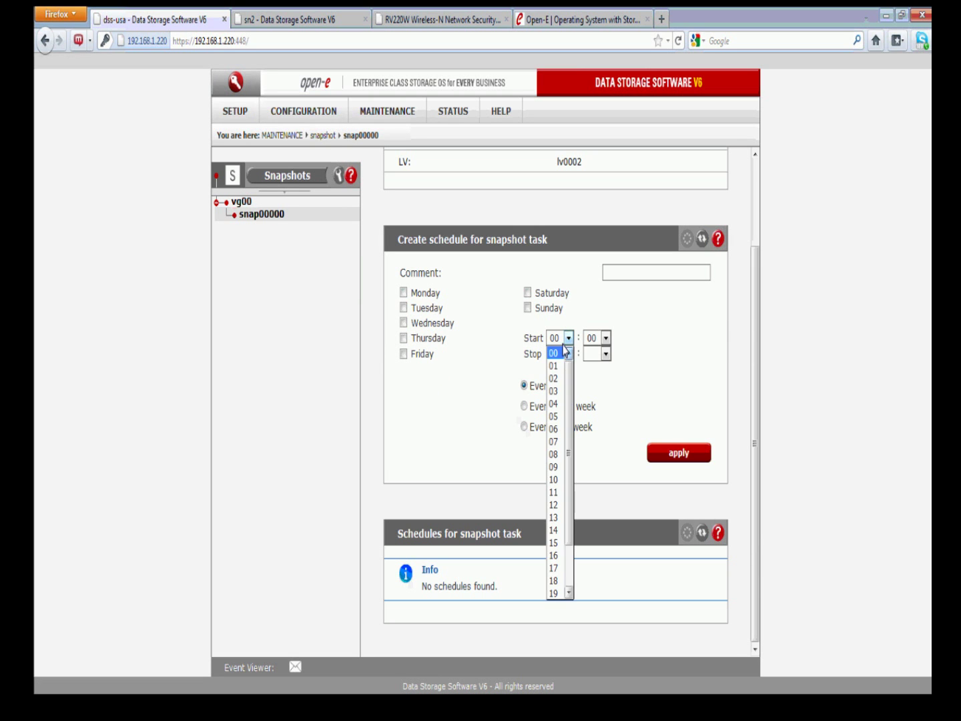
{"action": "left_click", "coordinate": [554, 365]}
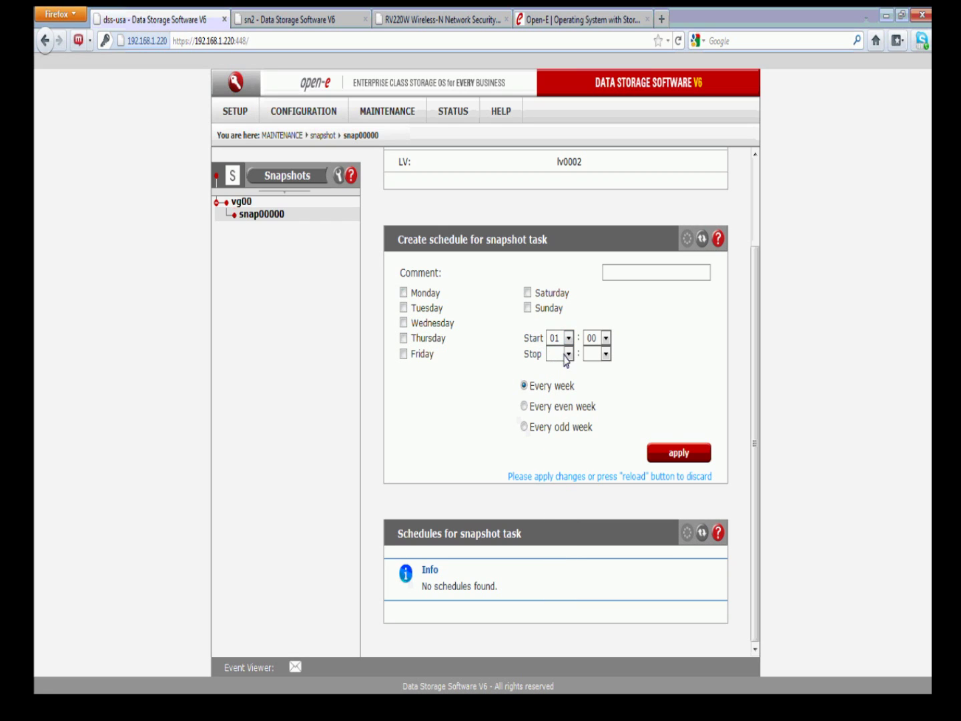
{"action": "left_click", "coordinate": [568, 355]}
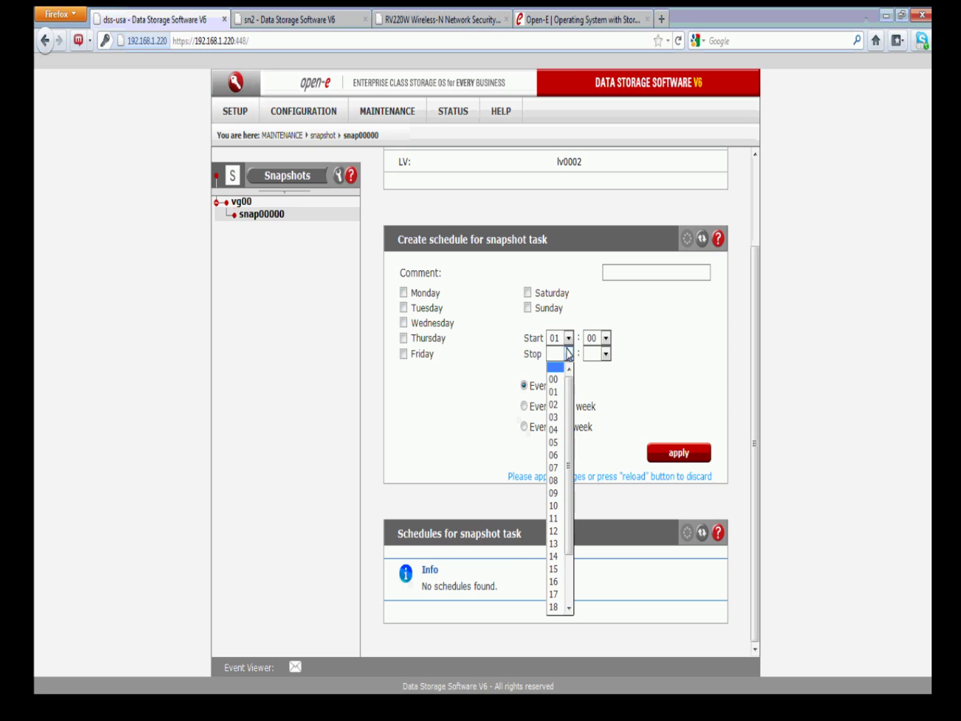
{"action": "left_click", "coordinate": [631, 348]}
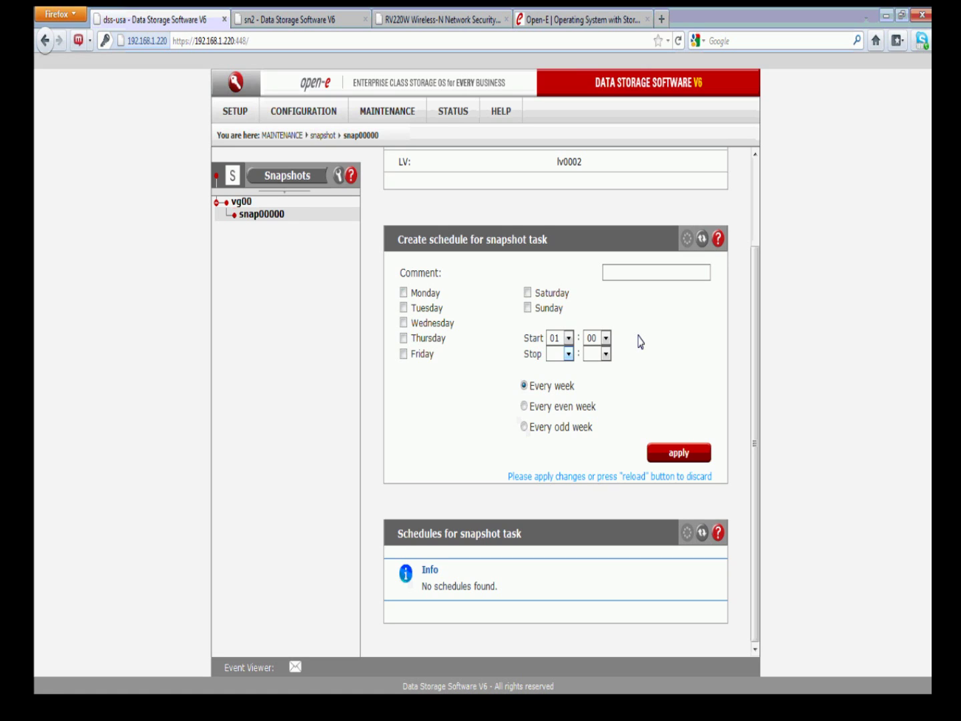
Choose 02 as snap00000's schedule stop hour for a 01 to 02 window
{"action": "left_click", "coordinate": [562, 353]}
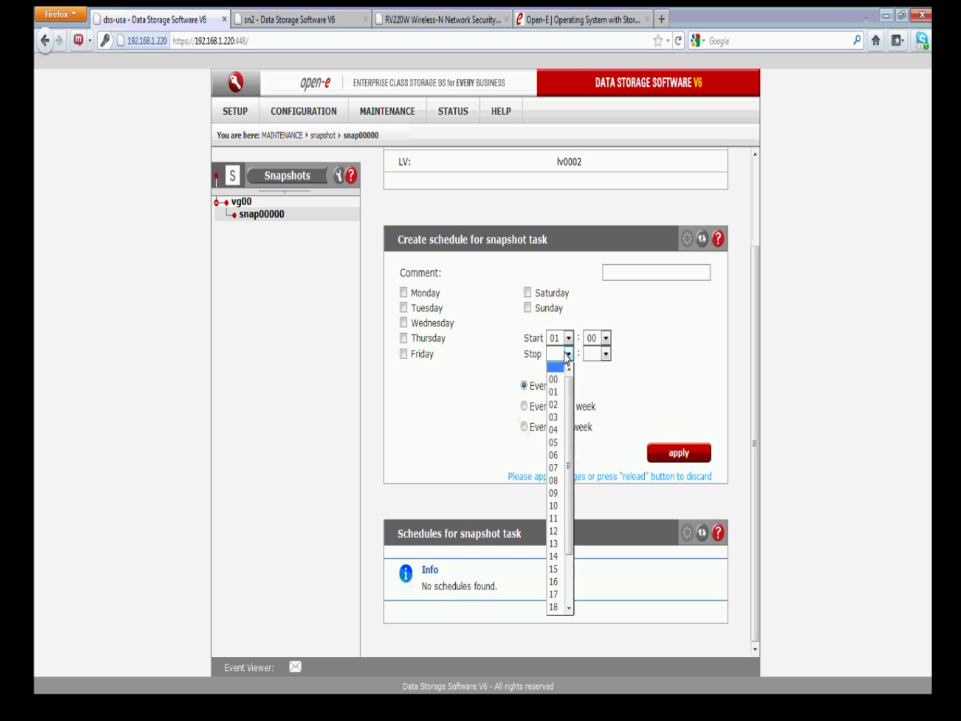
{"action": "left_click", "coordinate": [557, 404]}
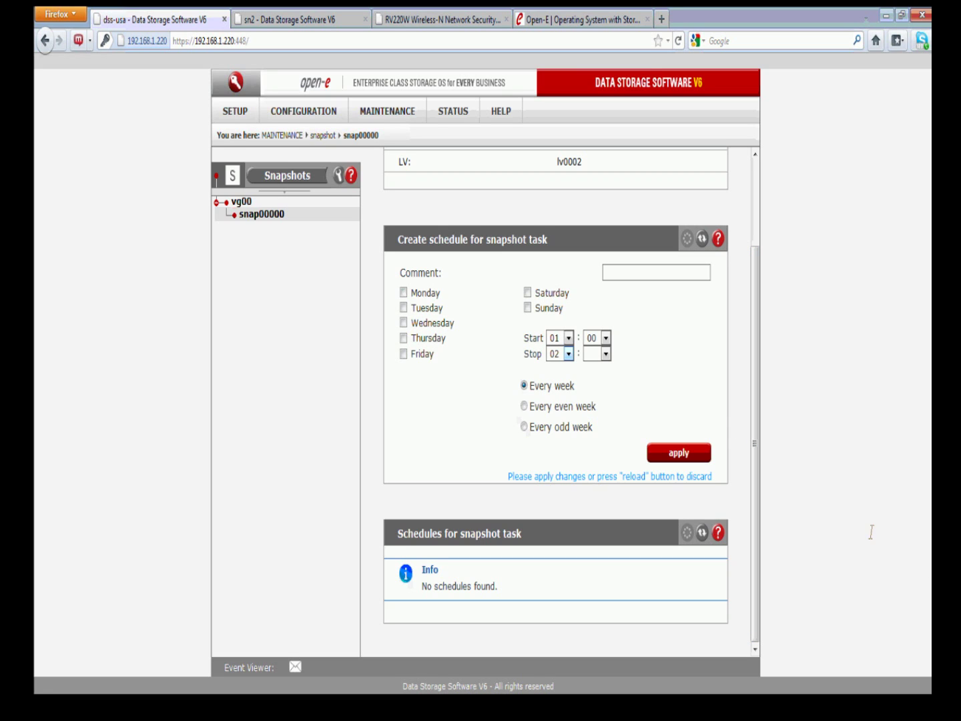
{"action": "left_click", "coordinate": [926, 570]}
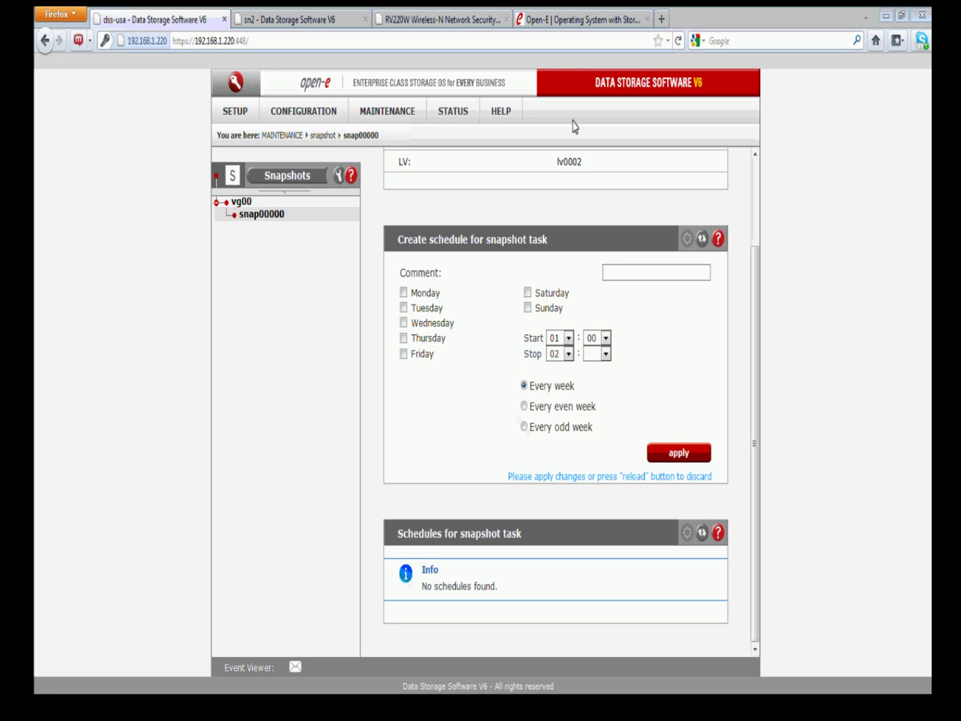
Switch to open-e.com and go to Support > Library > Webcasts and videos
{"action": "left_click", "coordinate": [545, 12]}
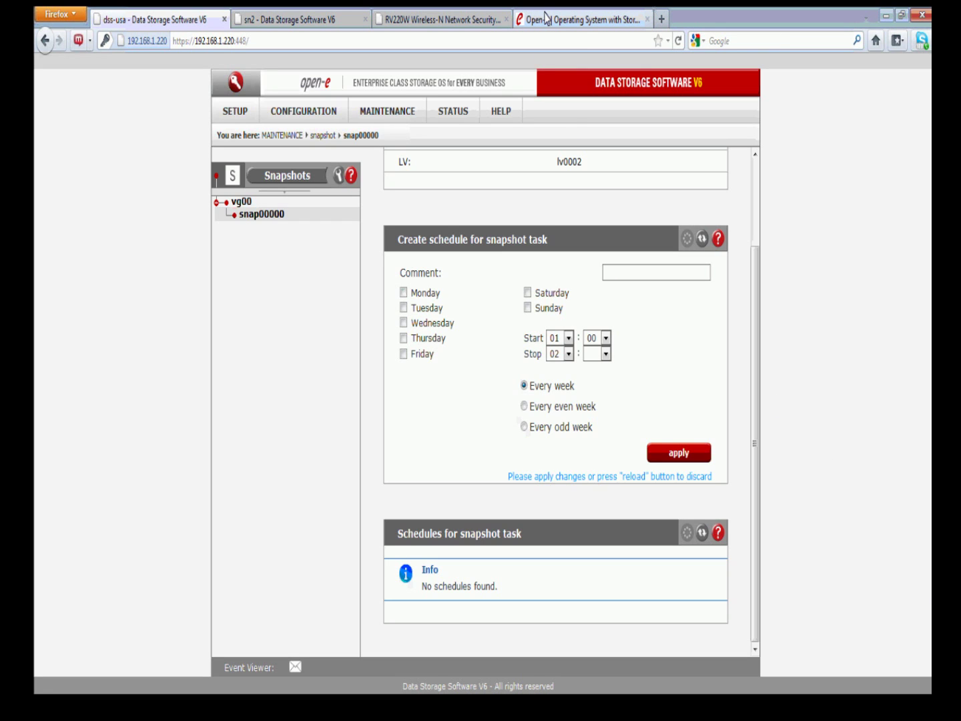
{"action": "left_click", "coordinate": [546, 17]}
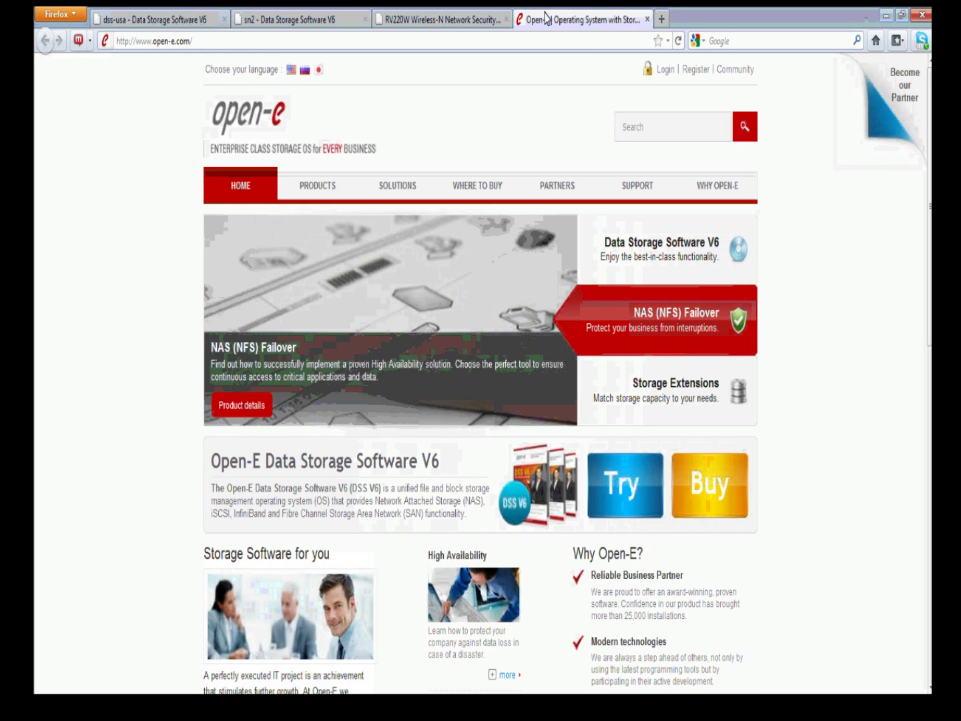
{"action": "mouse_move", "coordinate": [615, 184]}
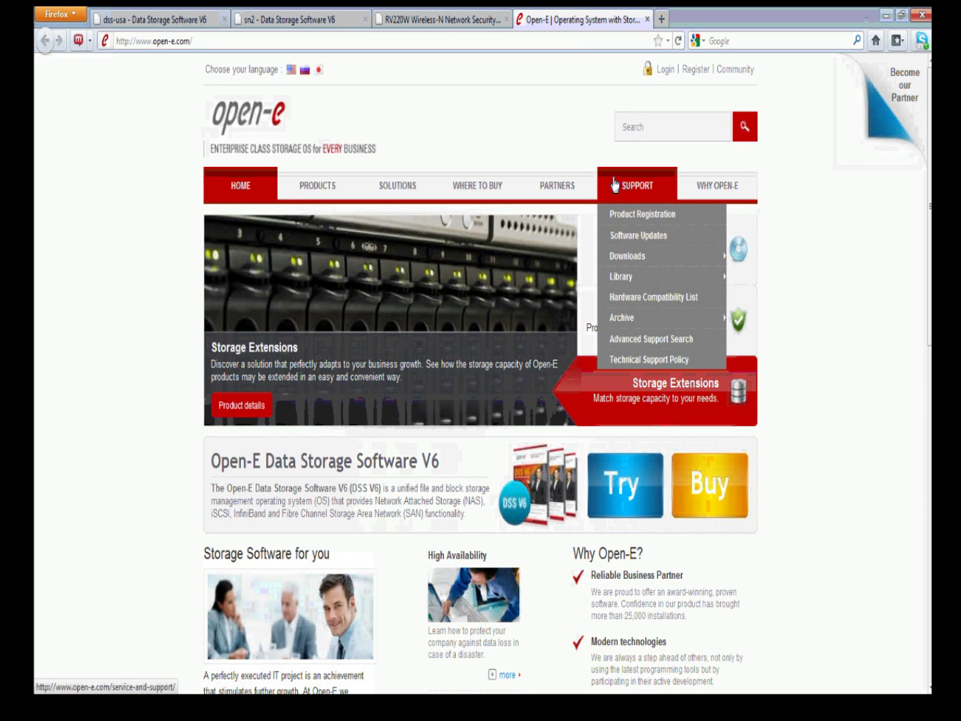
{"action": "mouse_move", "coordinate": [633, 279]}
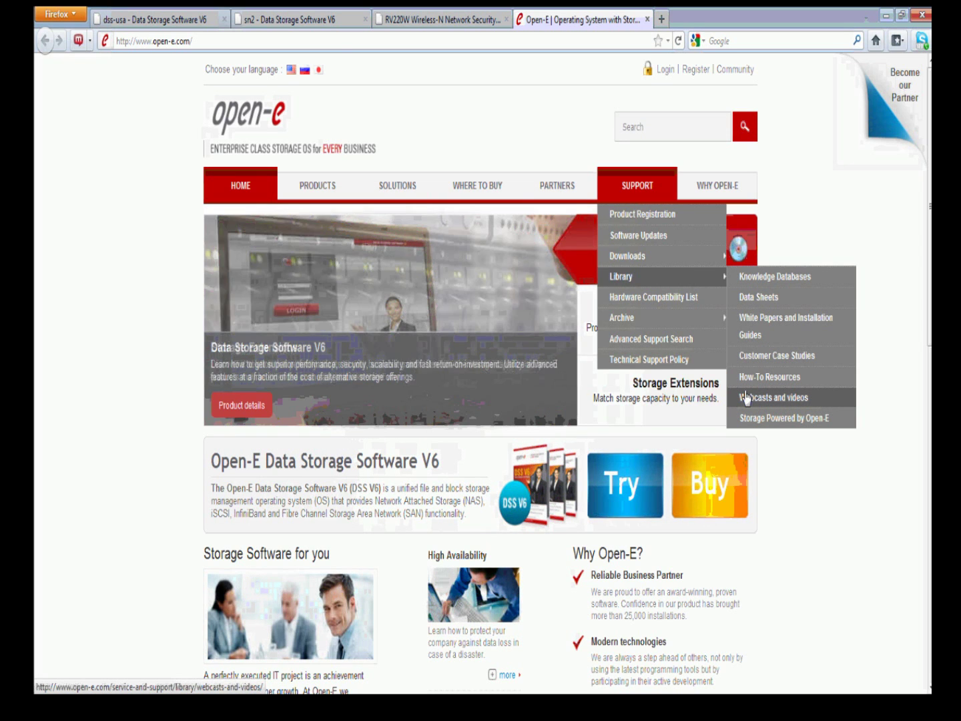
{"action": "left_click", "coordinate": [746, 399]}
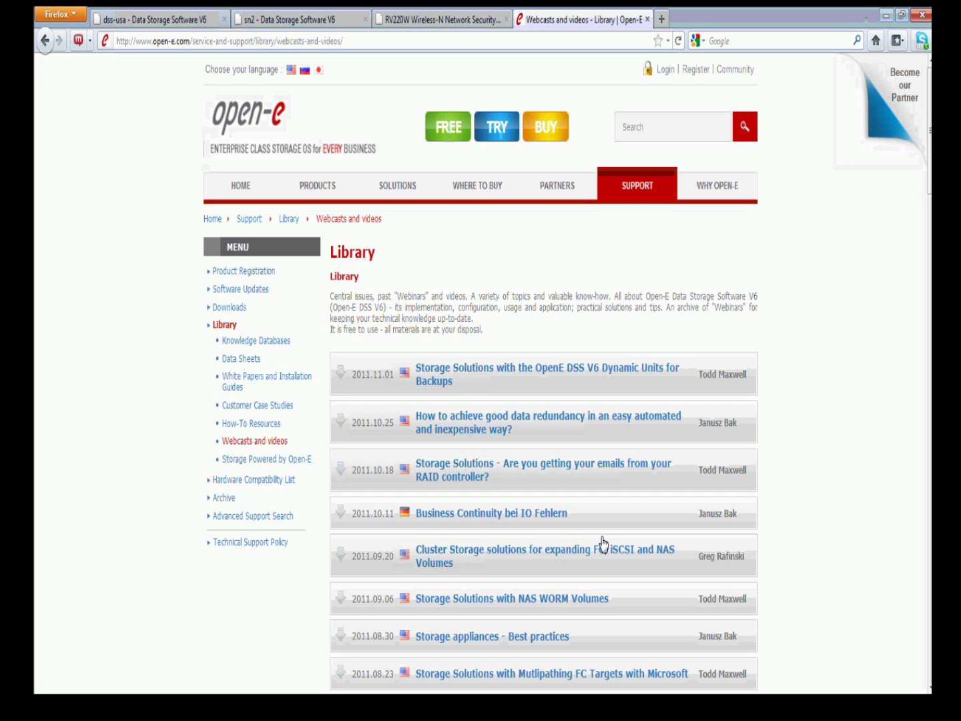
{"action": "left_click_drag", "start_coordinate": [515, 481], "coordinate": [415, 465]}
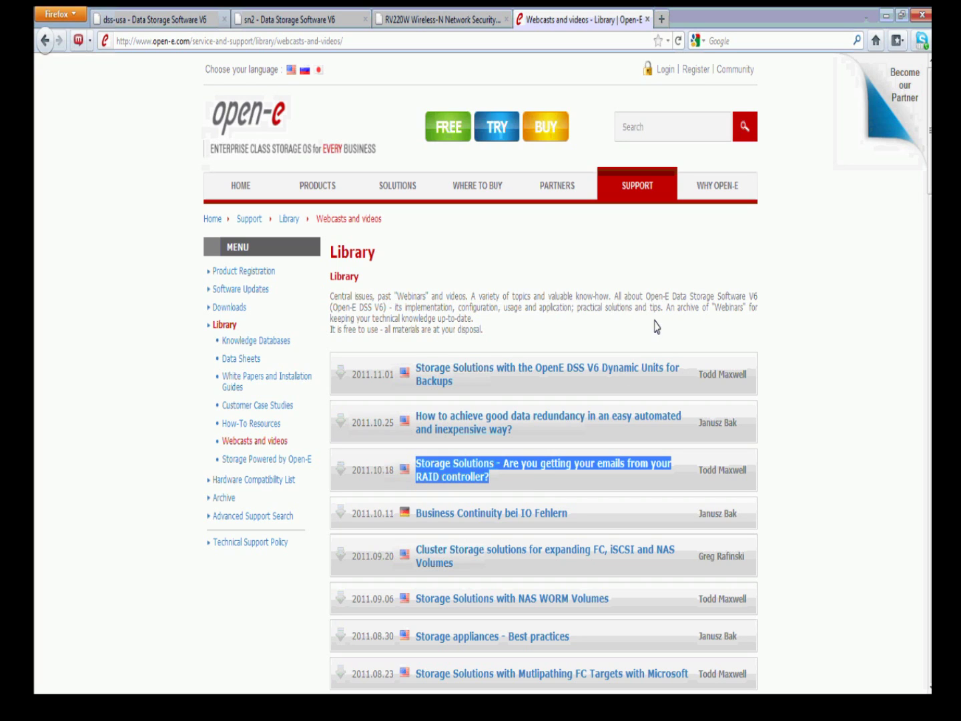
{"action": "left_click", "coordinate": [662, 293]}
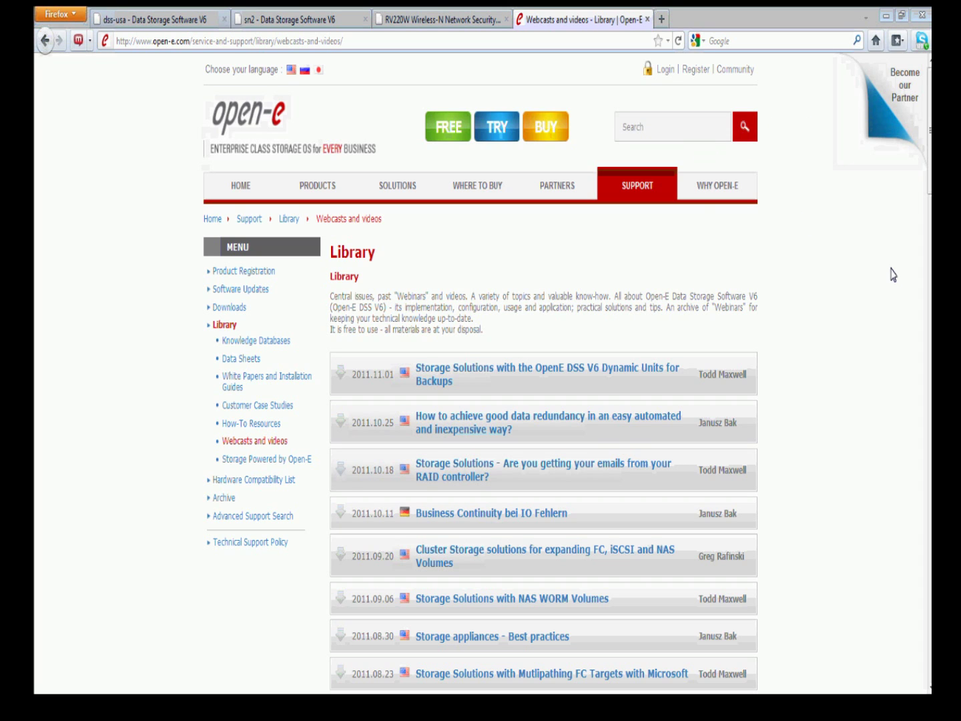
{"action": "left_click_drag", "start_coordinate": [928, 180], "coordinate": [913, 517]}
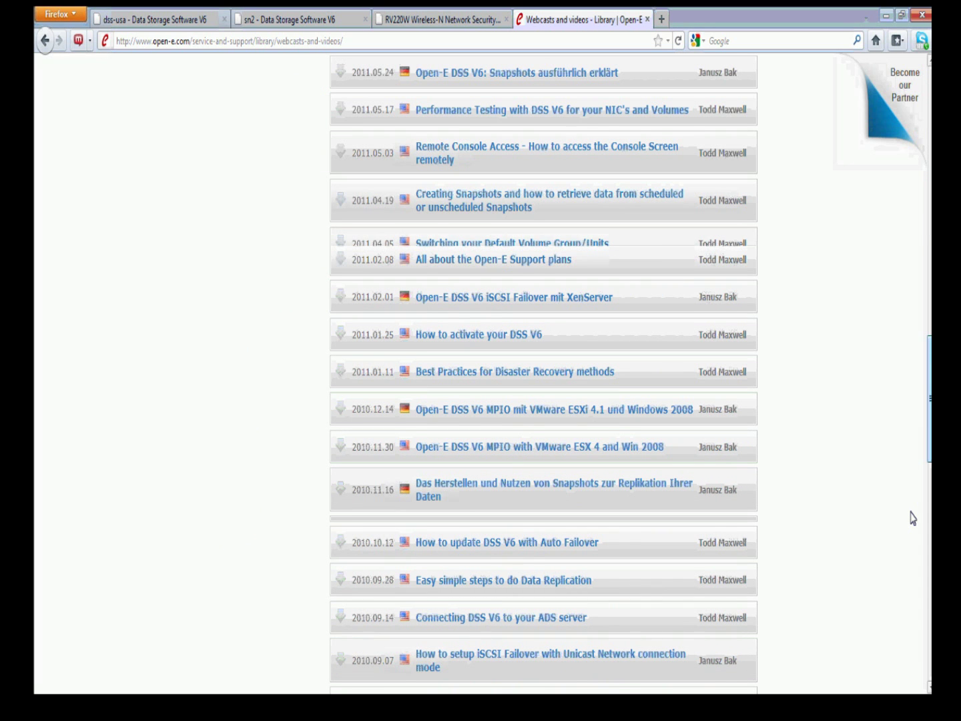
{"action": "left_click_drag", "start_coordinate": [913, 517], "coordinate": [913, 618]}
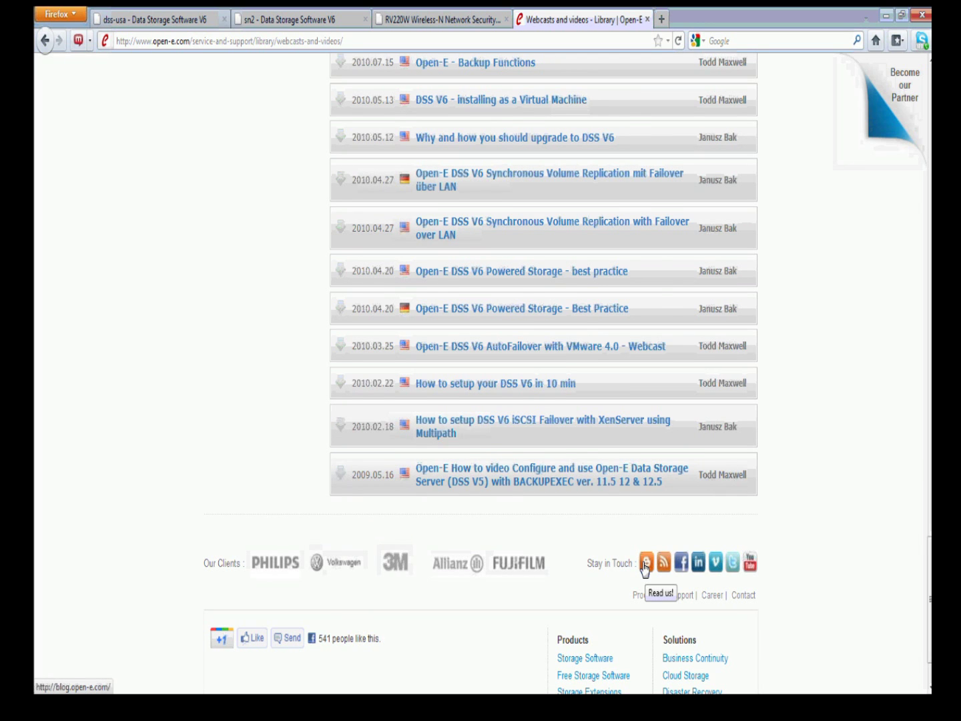
{"action": "key", "text": "ctrl+plus"}
{"action": "key", "text": "ctrl+plus"}
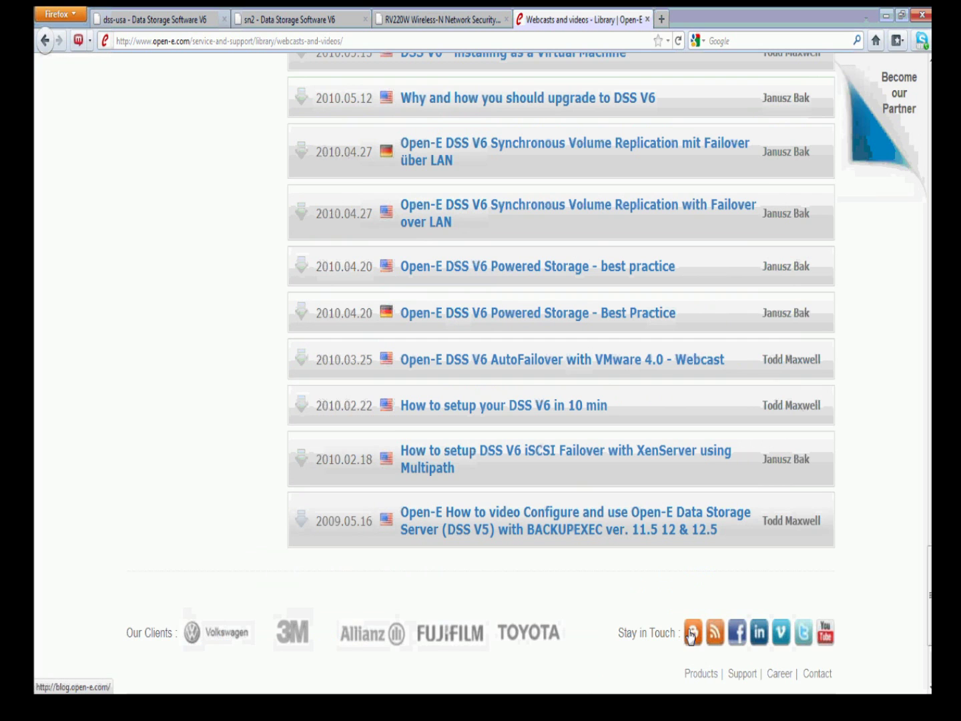
Open the Open-E blog from the footer and scroll through recent posts like 'What is RAID 0'
{"action": "left_click", "coordinate": [691, 633]}
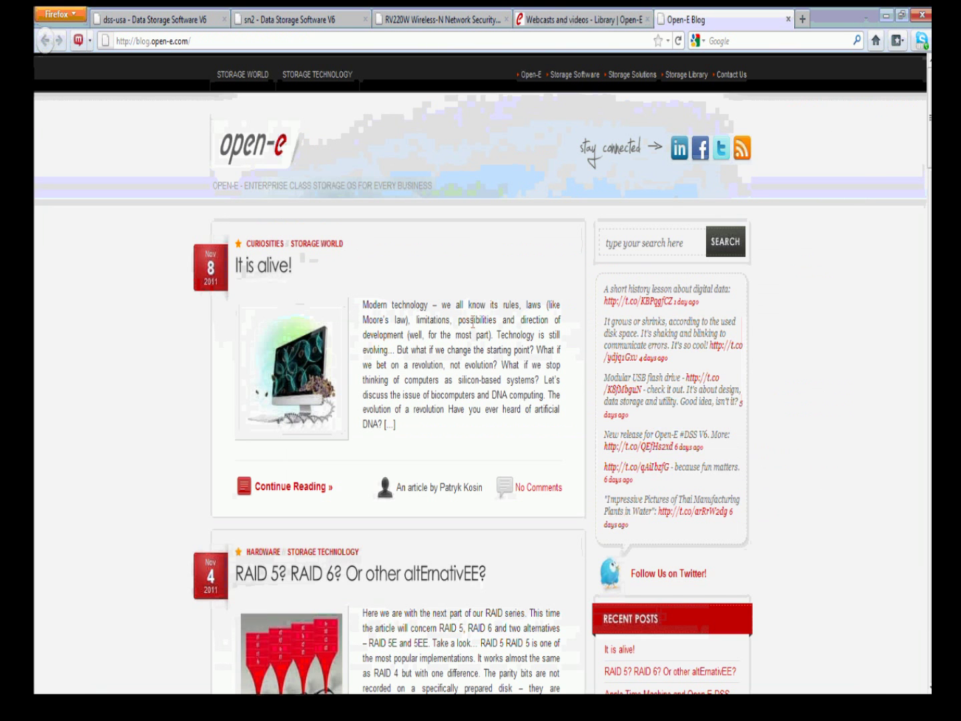
{"action": "scroll", "coordinate": [473, 322], "scroll_direction": "down", "scroll_amount": 2}
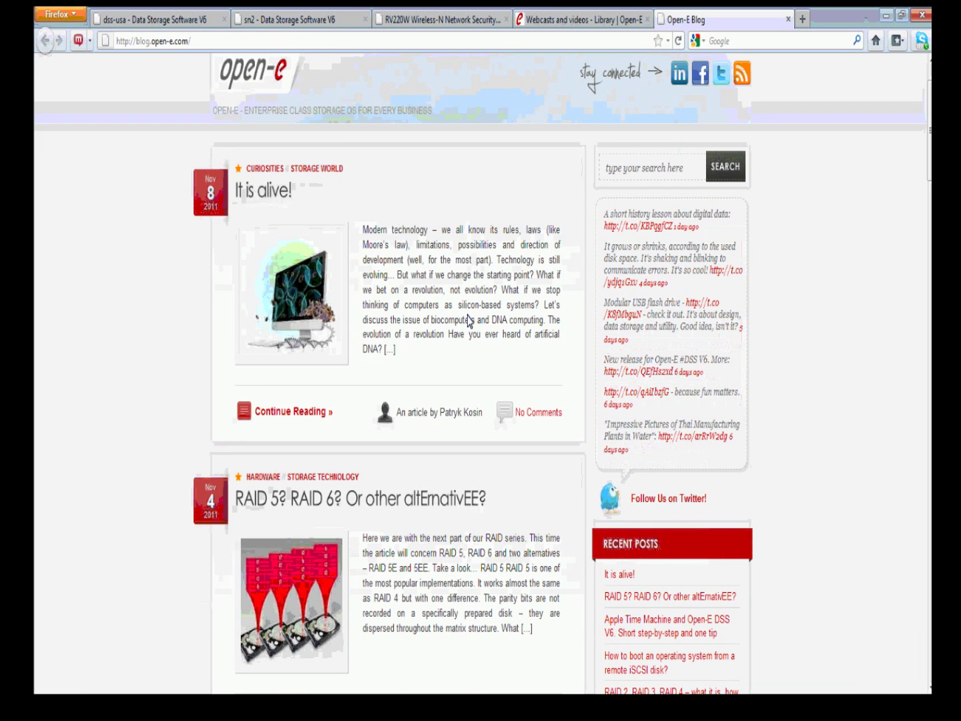
{"action": "scroll", "coordinate": [470, 321], "scroll_direction": "down", "scroll_amount": 15}
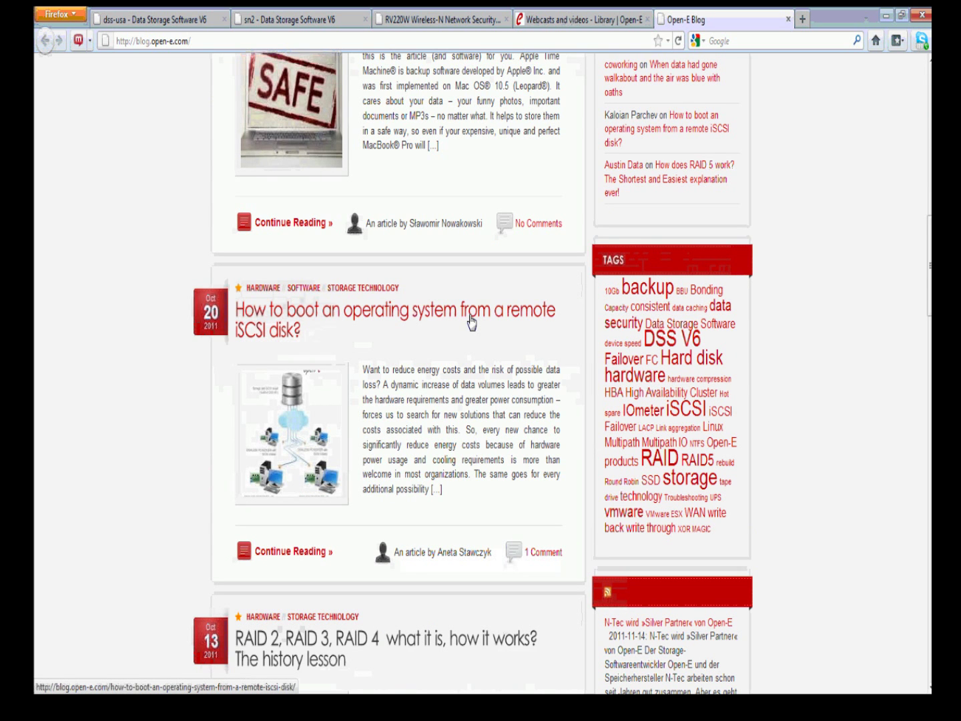
{"action": "scroll", "coordinate": [471, 322], "scroll_direction": "down", "scroll_amount": 8}
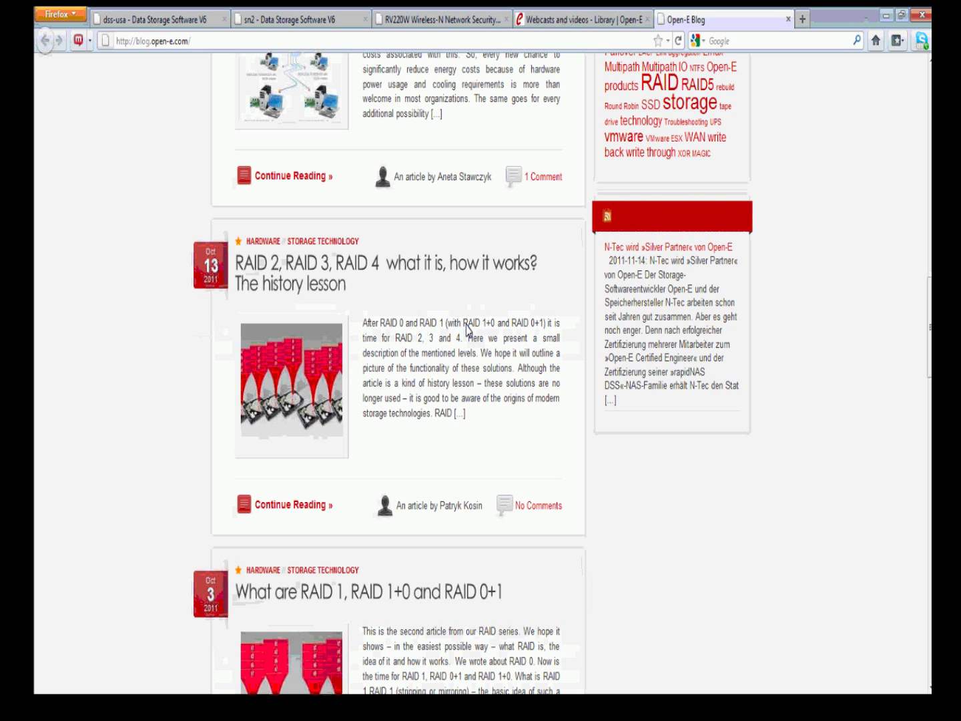
{"action": "scroll", "coordinate": [470, 328], "scroll_direction": "down", "scroll_amount": 13}
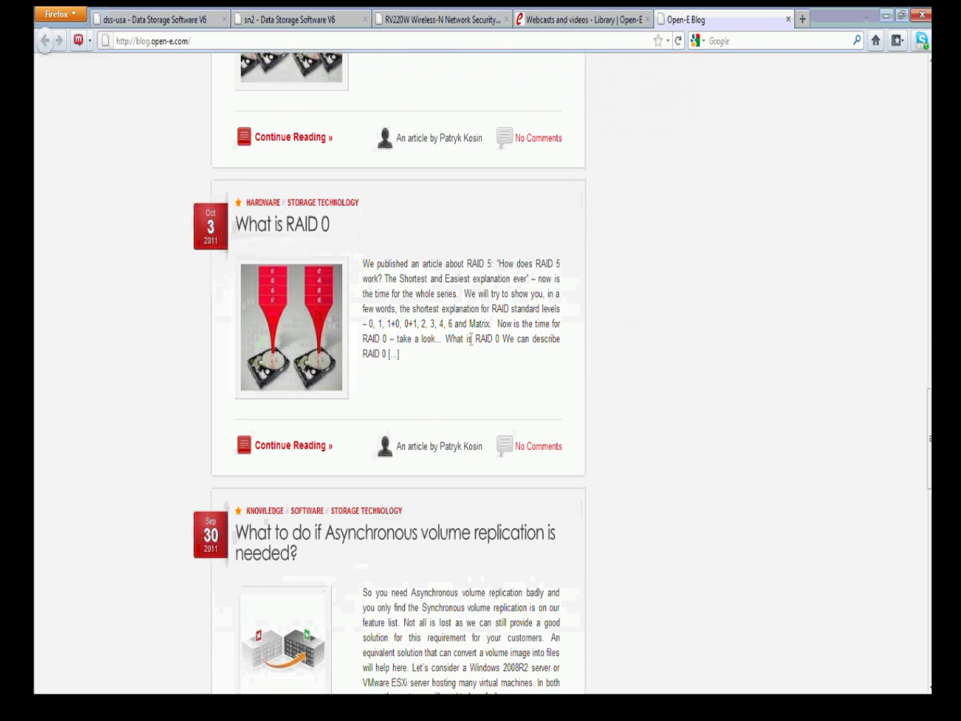
{"action": "scroll", "coordinate": [471, 339], "scroll_direction": "down", "scroll_amount": 3}
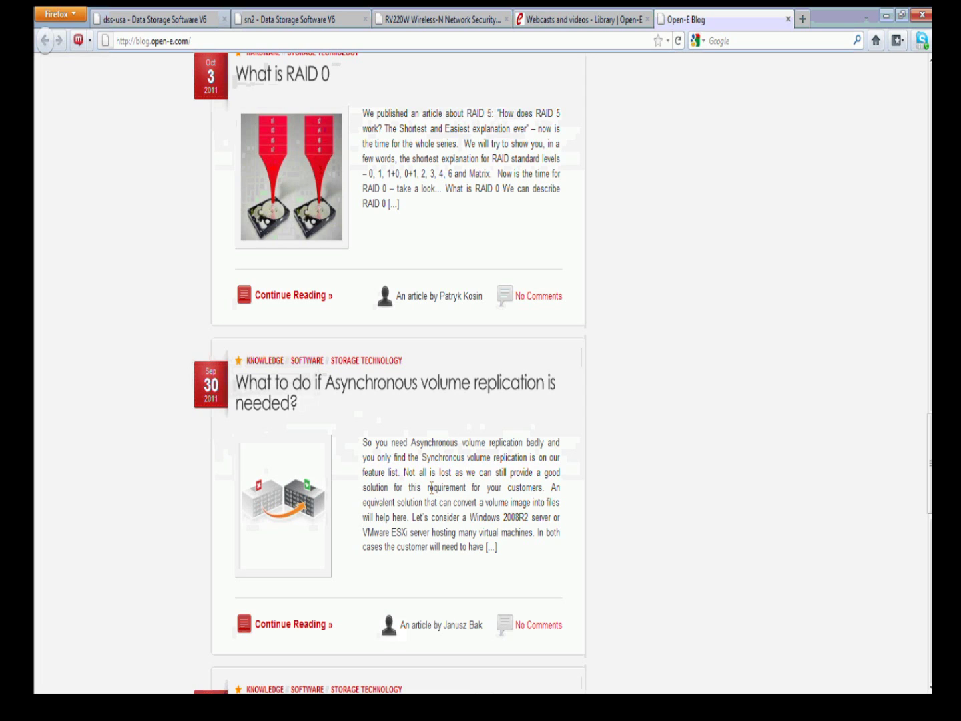
Read the asynchronous replication article, highlighting 'Data Replication' and 'slow WAN connections', then return home
{"action": "left_click", "coordinate": [256, 398]}
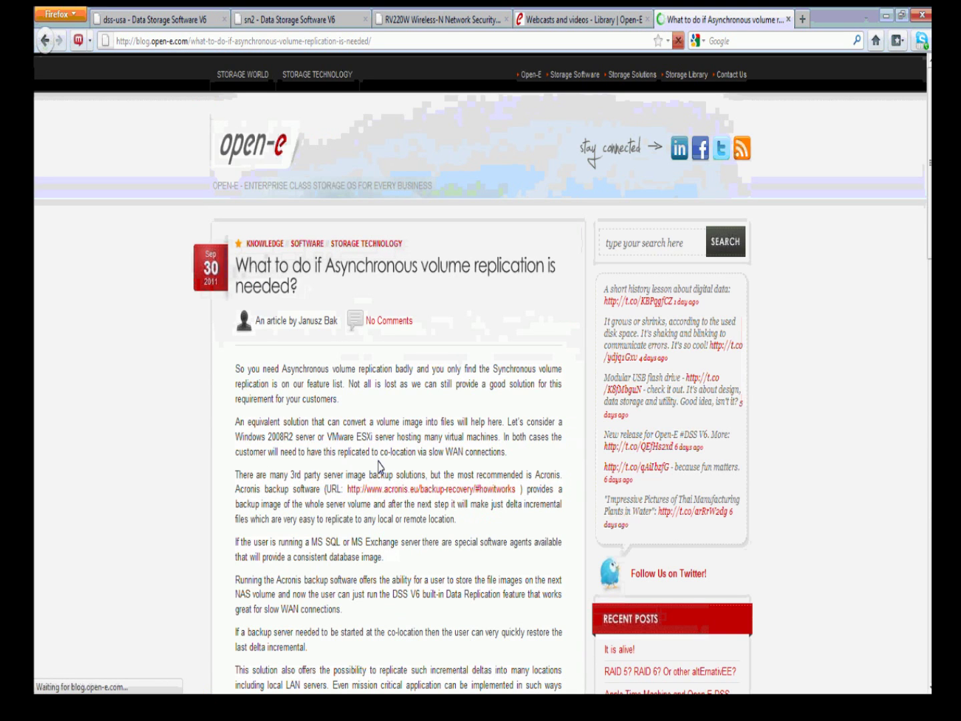
{"action": "scroll", "coordinate": [483, 547], "scroll_direction": "down", "scroll_amount": 2}
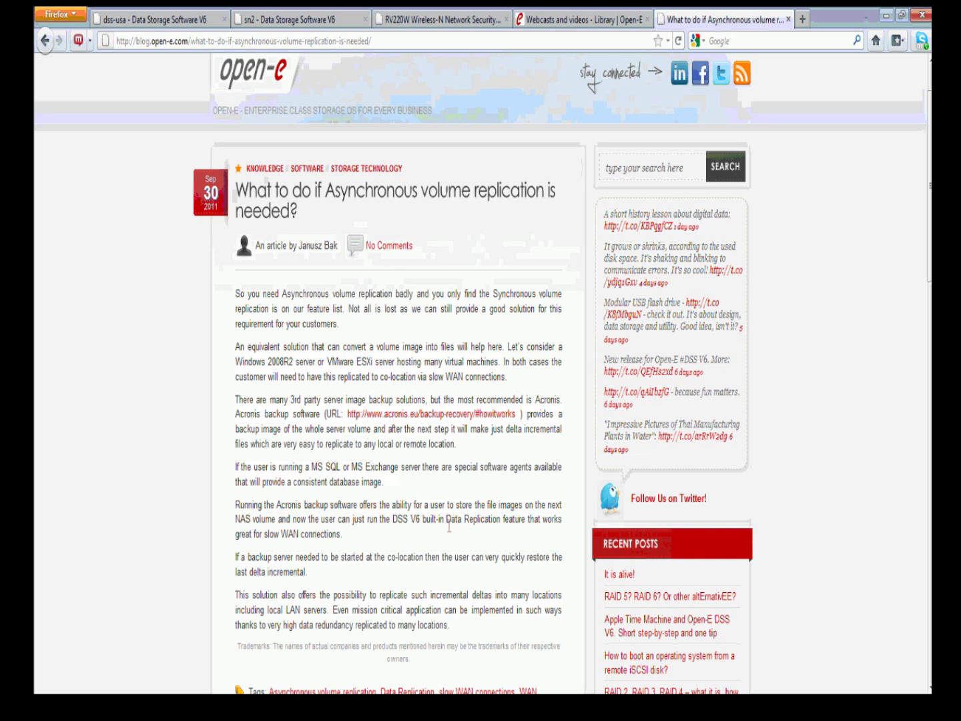
{"action": "left_click_drag", "start_coordinate": [447, 520], "coordinate": [501, 520]}
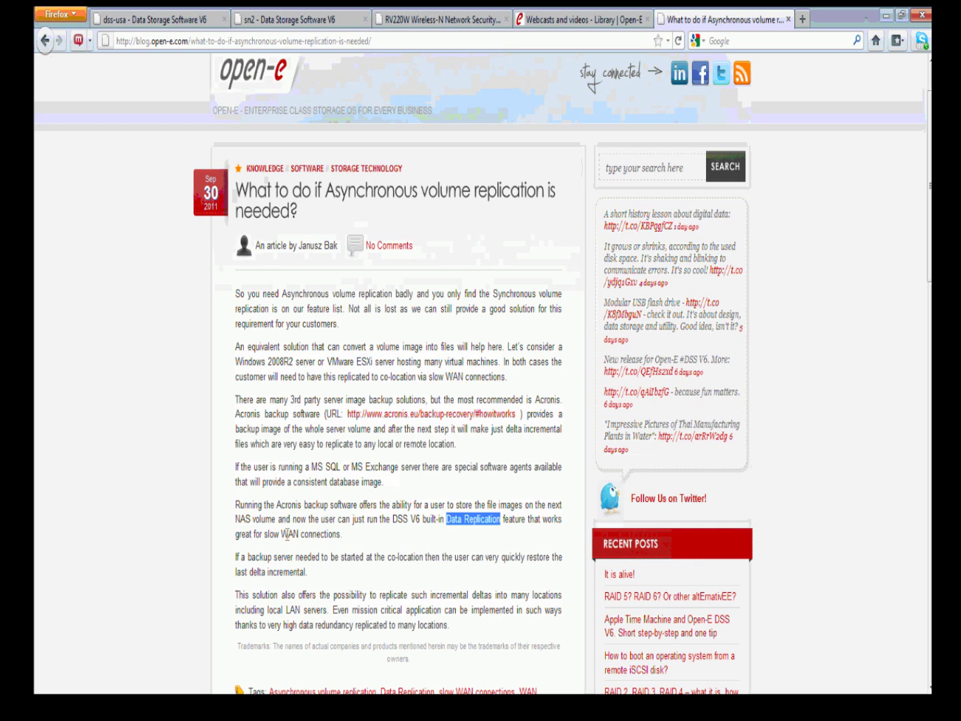
{"action": "left_click_drag", "start_coordinate": [260, 534], "coordinate": [364, 534]}
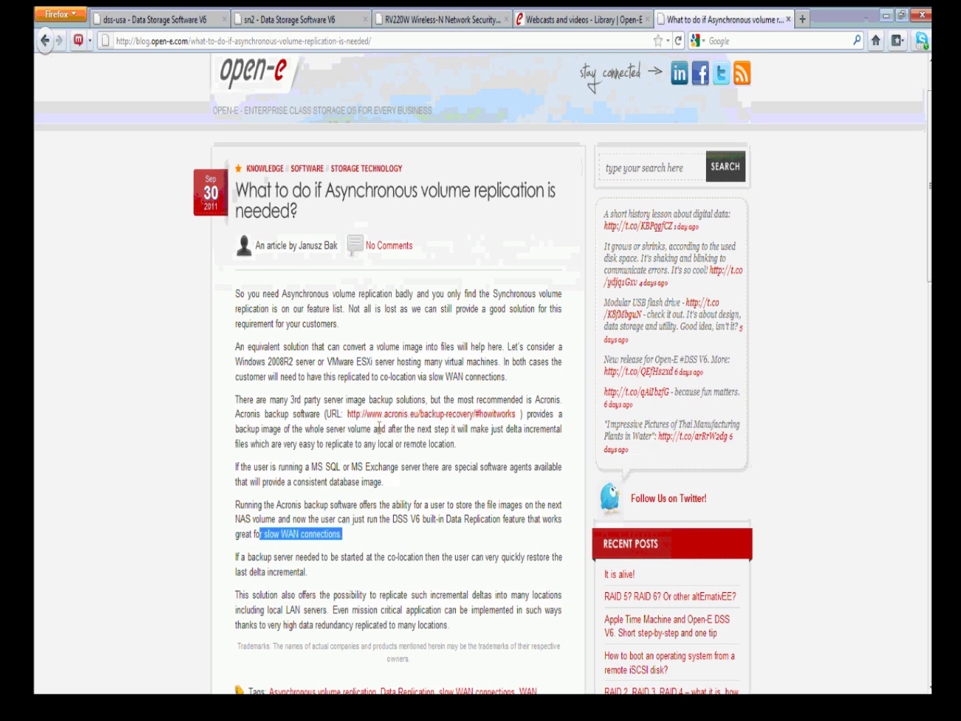
{"action": "left_click", "coordinate": [373, 446]}
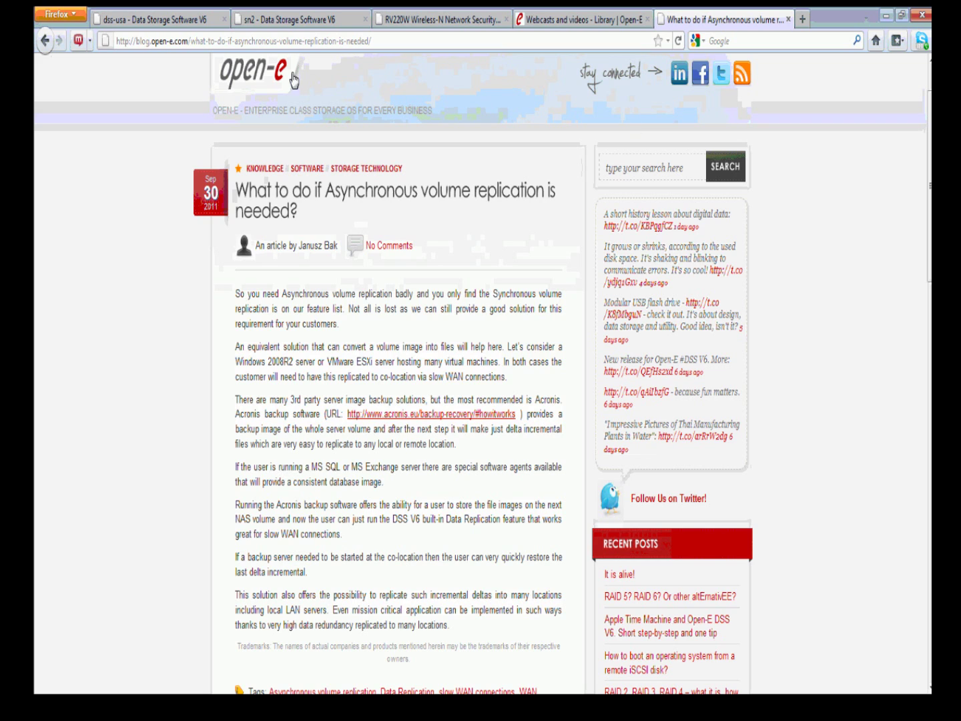
{"action": "left_click", "coordinate": [875, 41]}
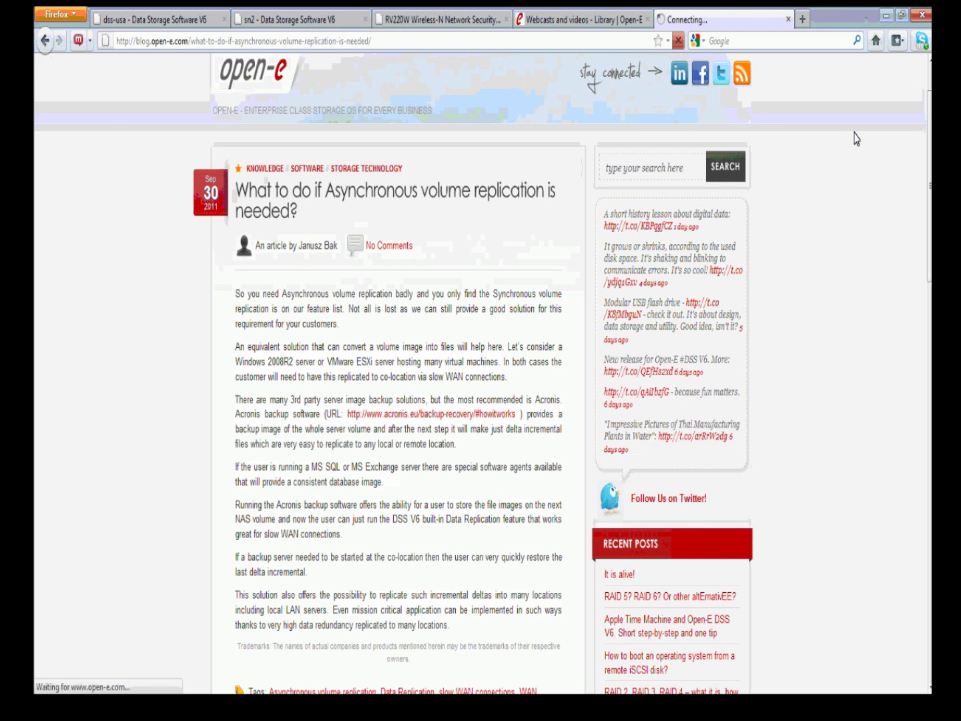